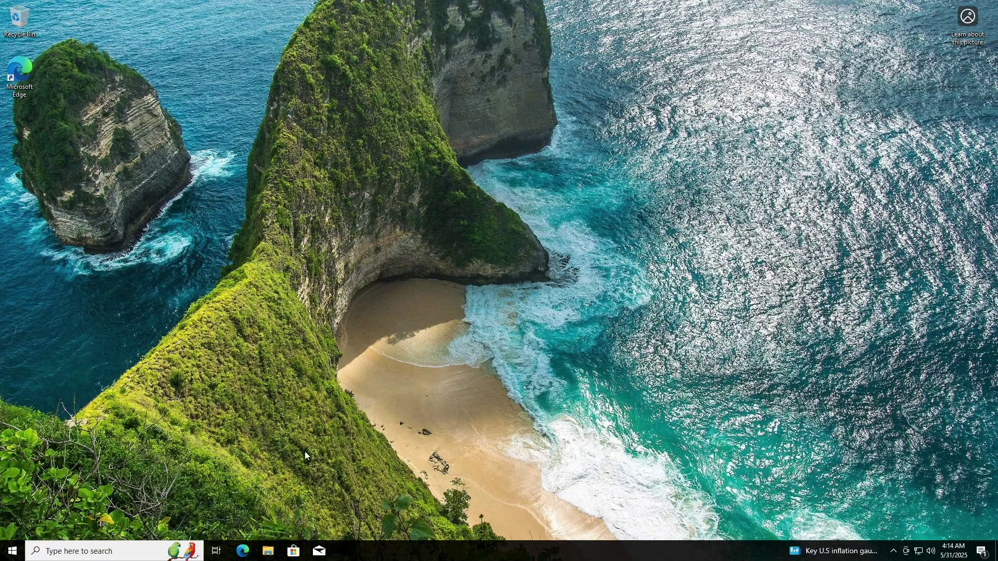
- Launch Edge, close the update welcome tab, and run a Bing search for 'azure'
click(242, 550)
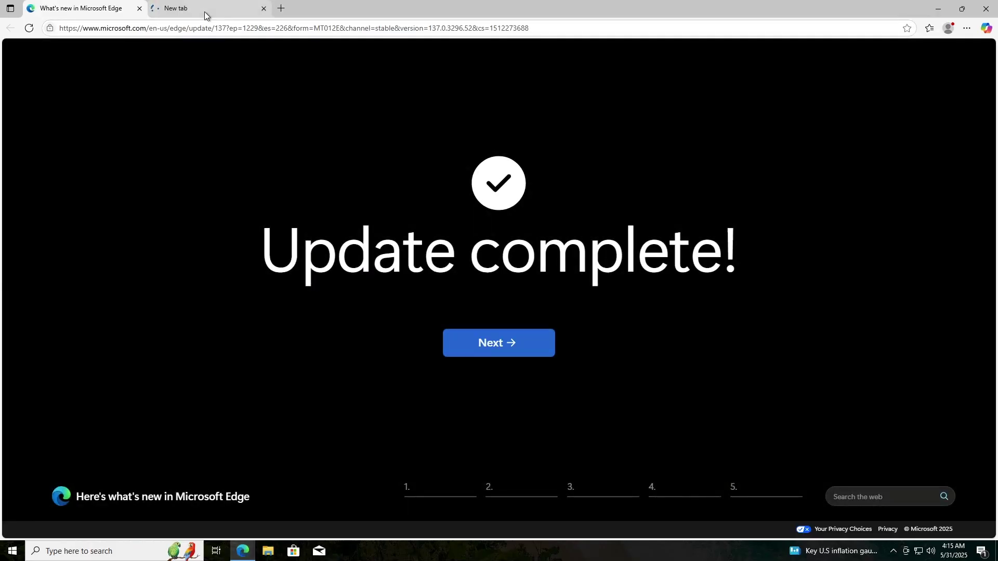
click(221, 11)
click(138, 10)
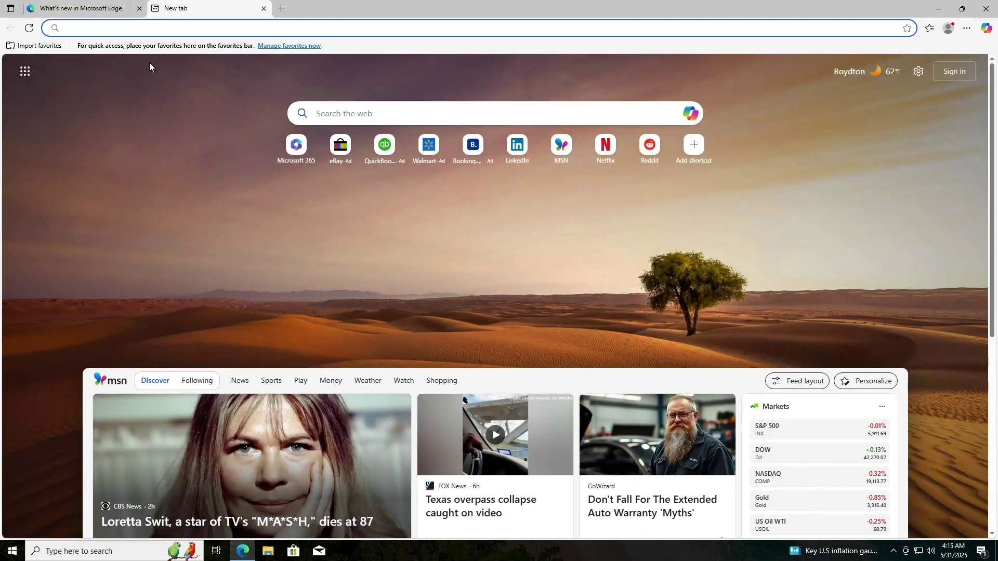
click(149, 29)
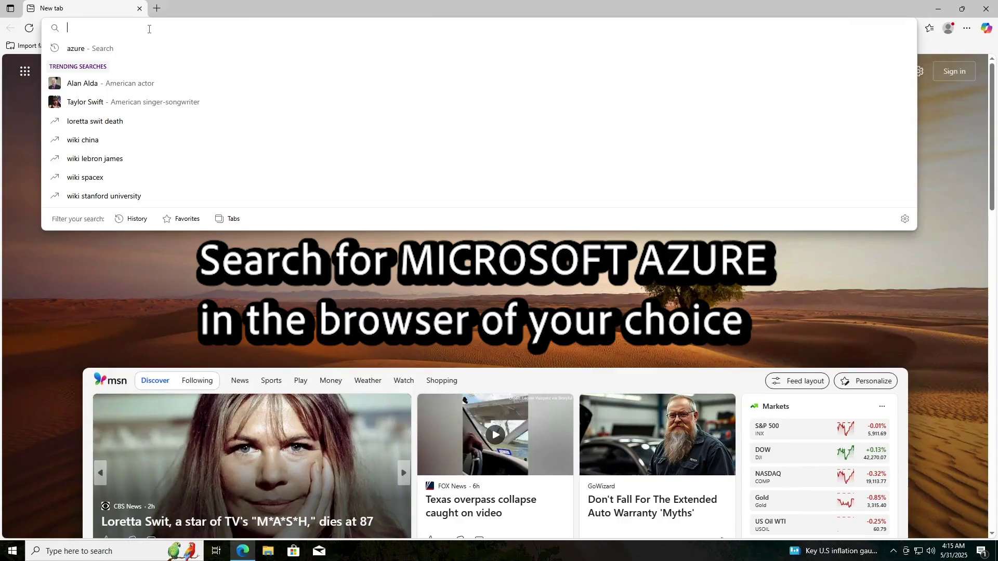
text(azure)
key(Return)
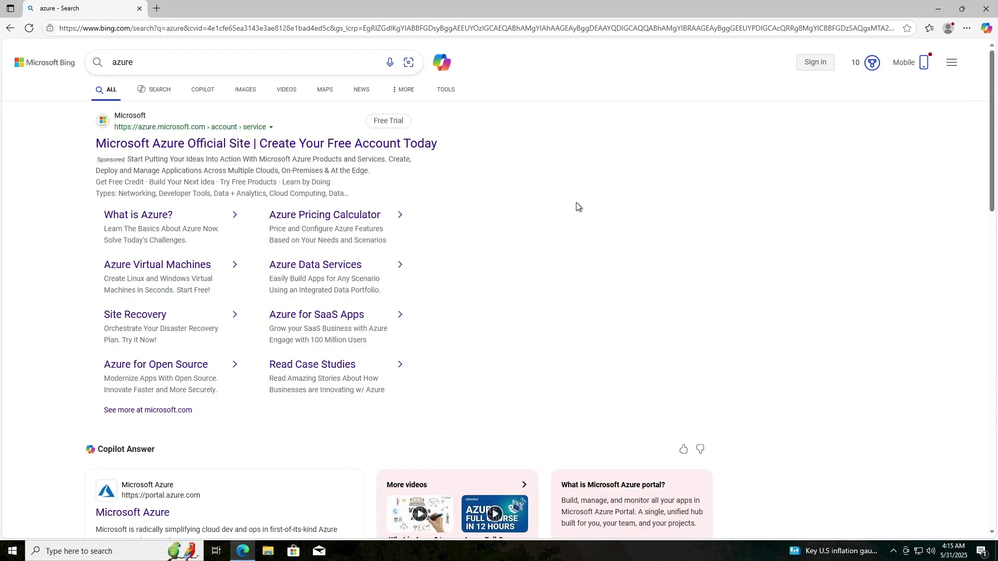
- Open the Microsoft Azure official site, dismiss the survey, and scroll to the free versus Pay as you go cards
click(335, 141)
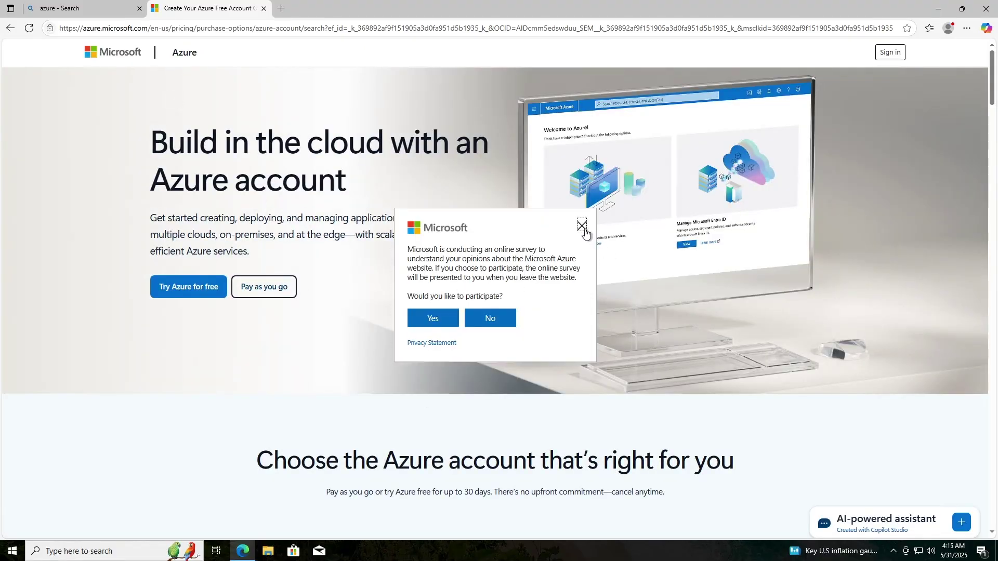
click(582, 226)
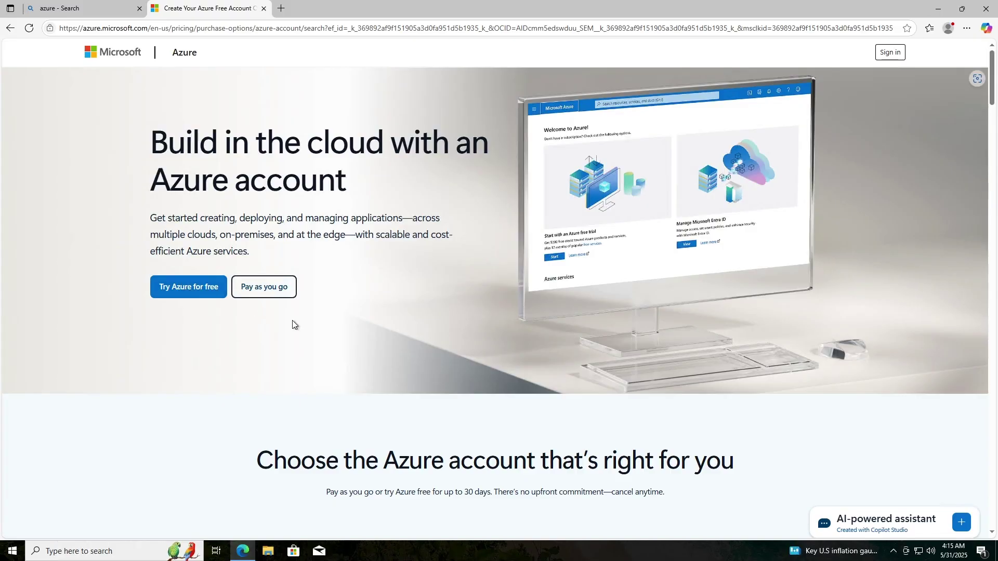
scroll(293, 324, down, 4)
scroll(299, 323, down, 4)
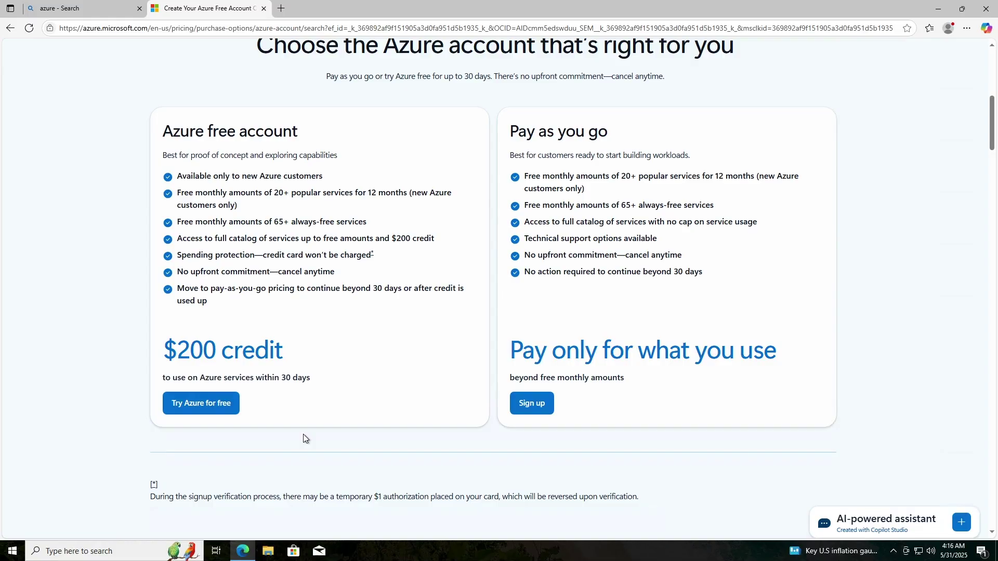
scroll(304, 434, up, 4)
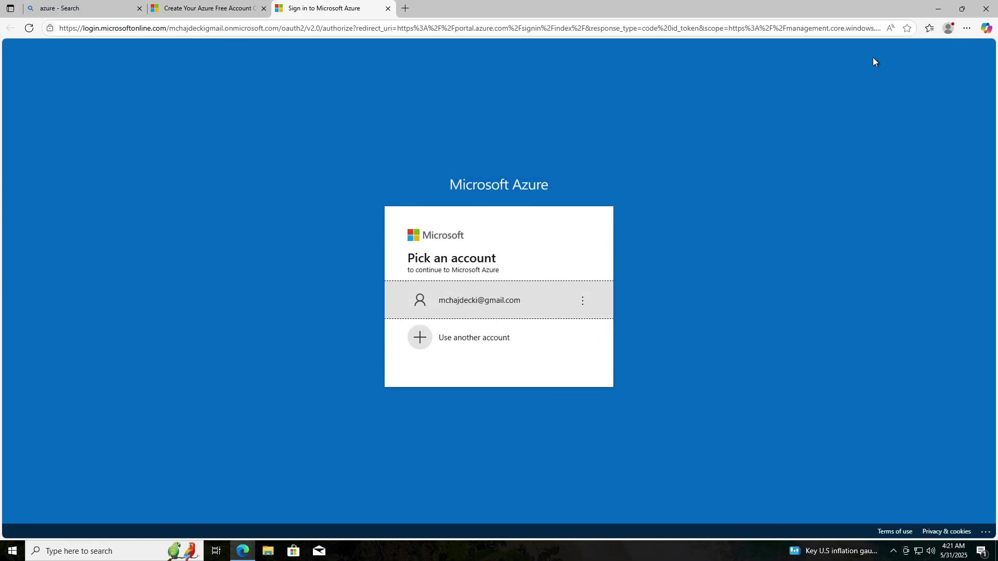
- Close the stray sign-in tab and return to the Azure pricing page
click(482, 336)
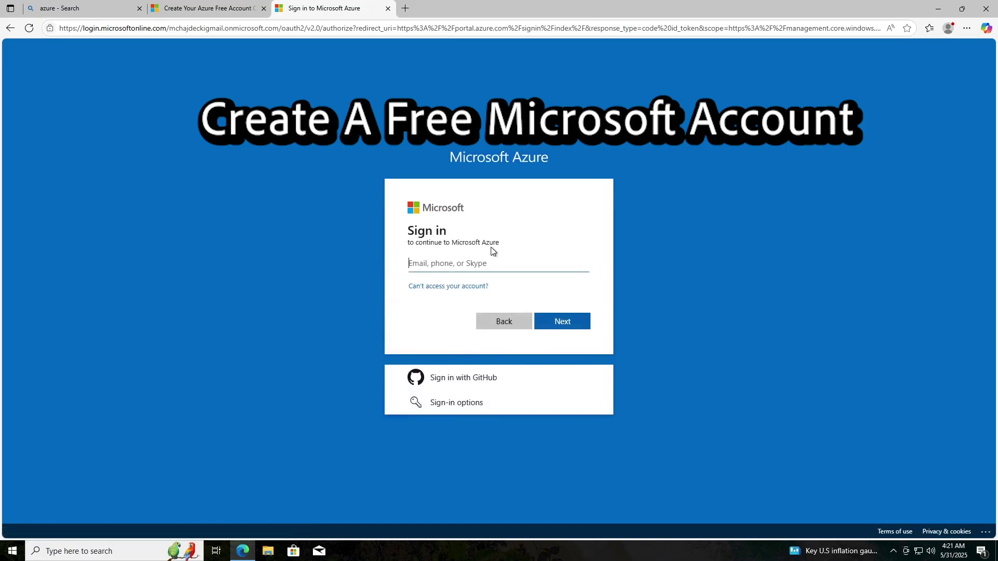
click(239, 10)
click(322, 9)
click(387, 8)
- Sign in with the saved account and its password to reach the portal home
click(892, 56)
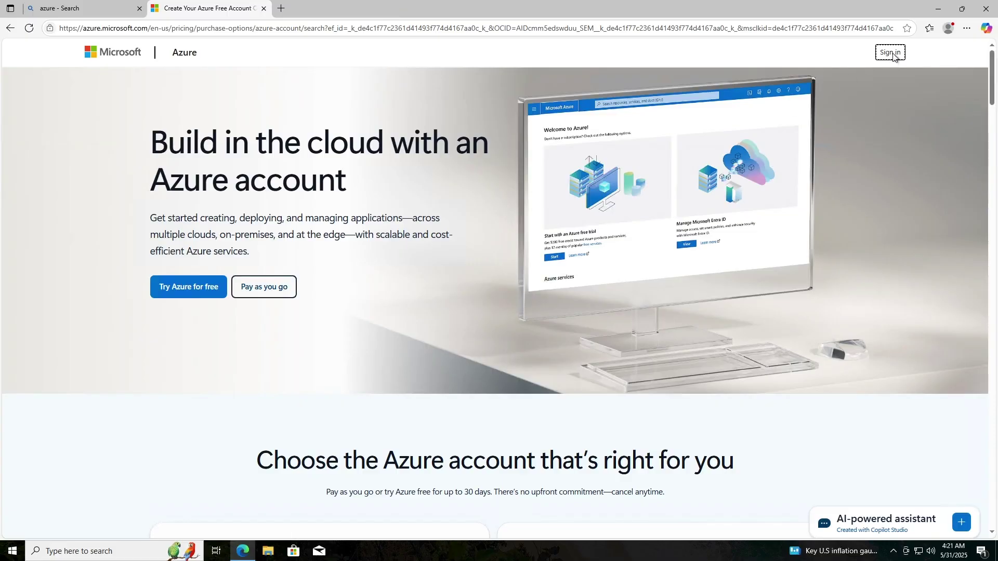
click(518, 310)
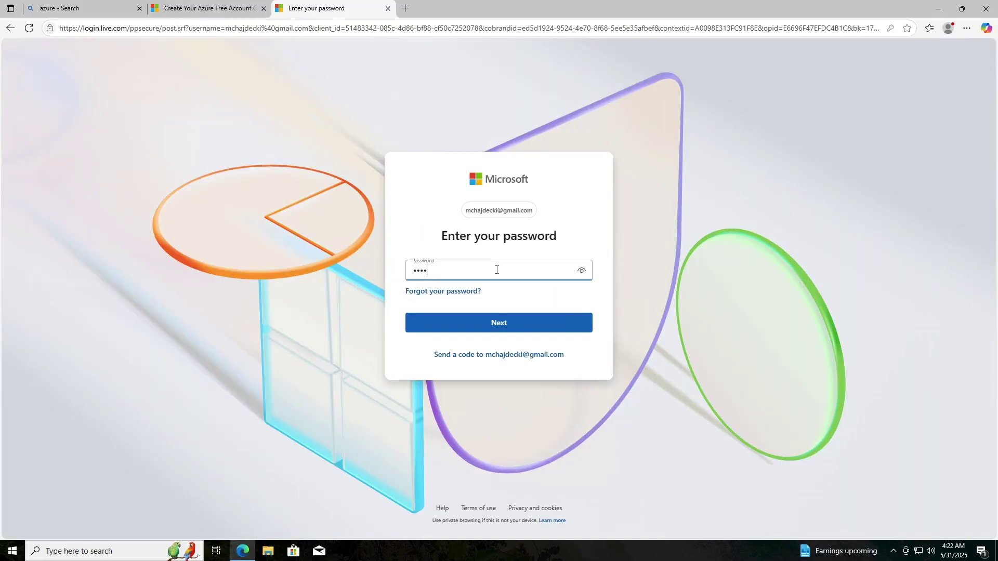
text(•••••••••••)
click(505, 319)
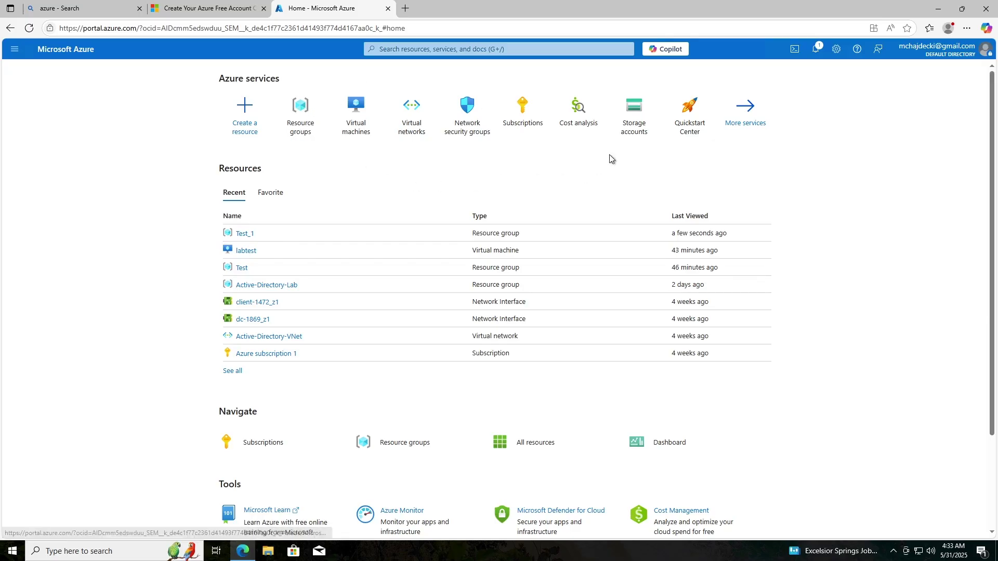
mouse_move(635, 125)
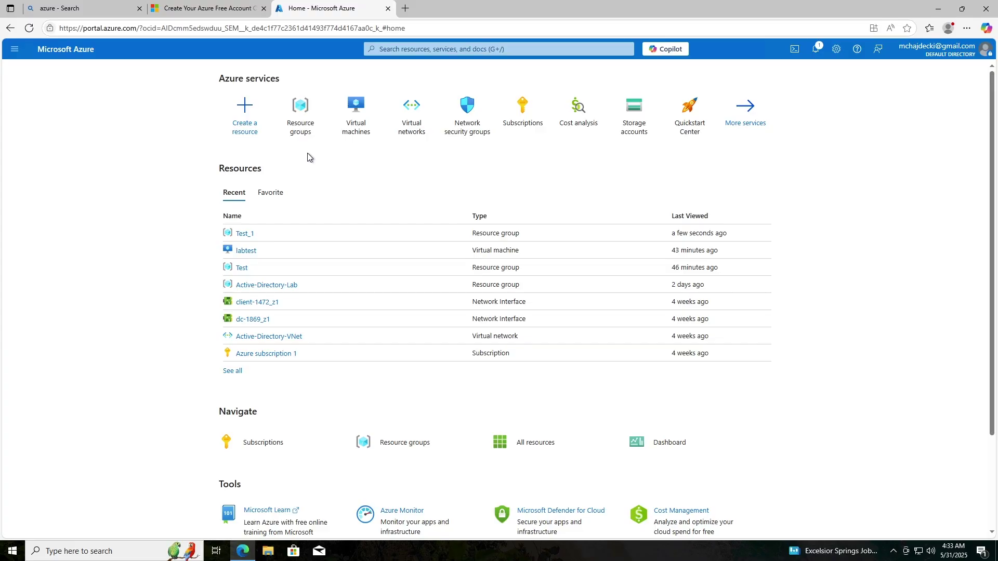
- Start a new resource group named Test_RG under Azure subscription 1
click(298, 110)
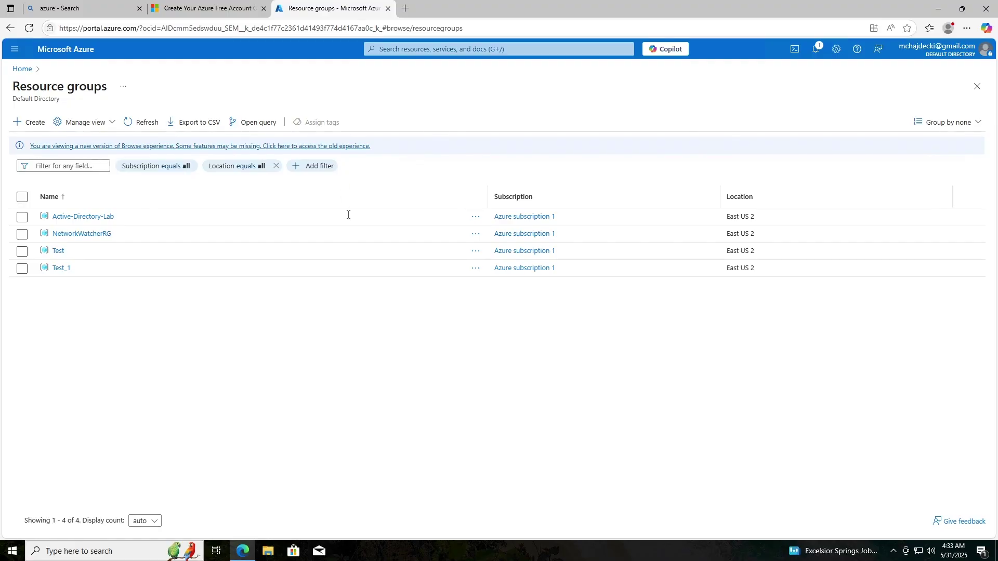
click(29, 124)
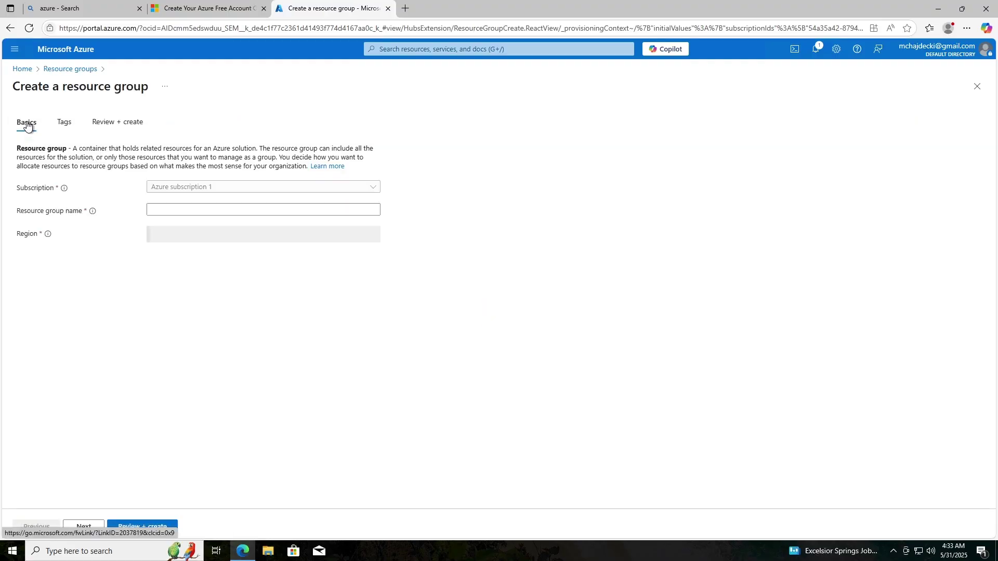
click(225, 188)
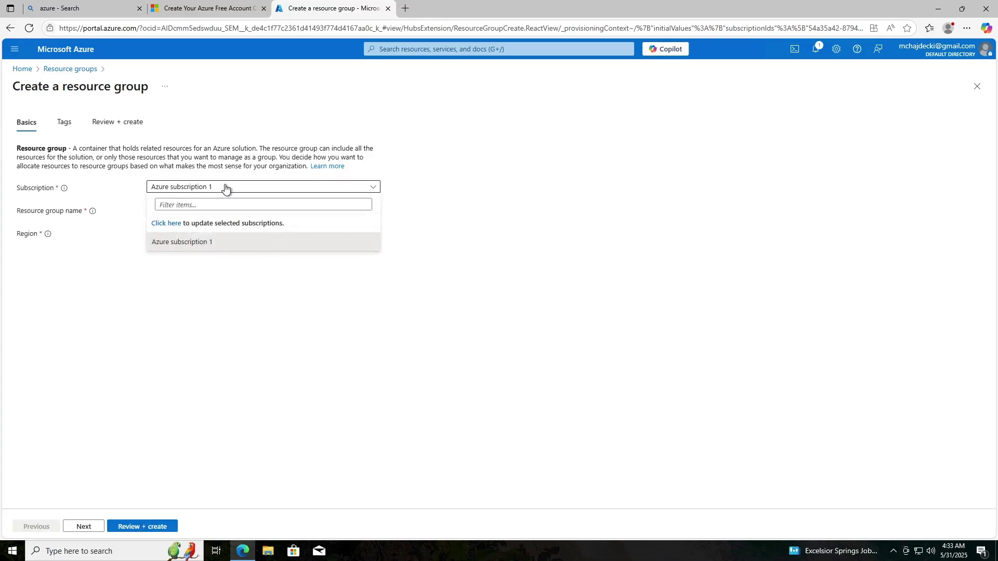
click(225, 189)
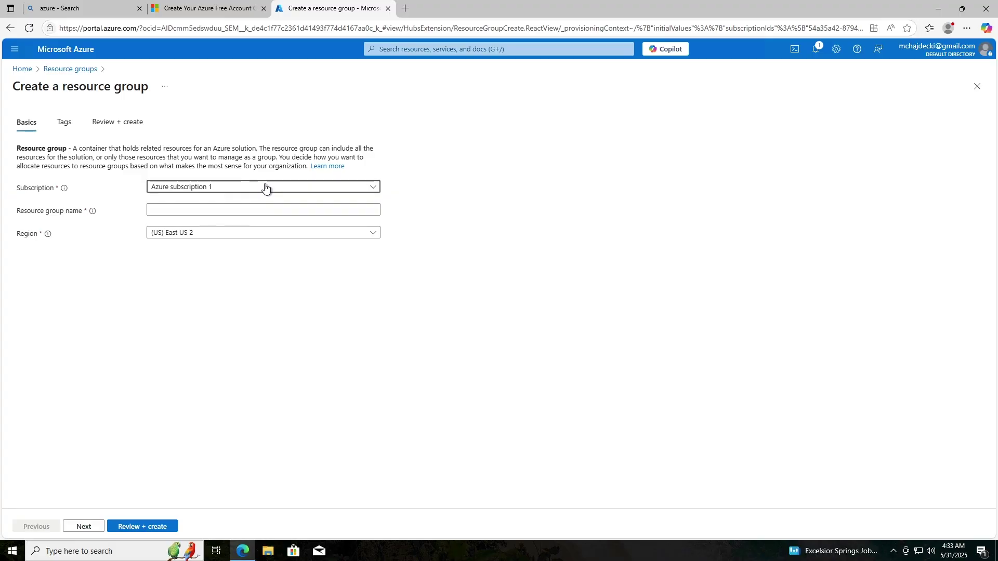
click(224, 211)
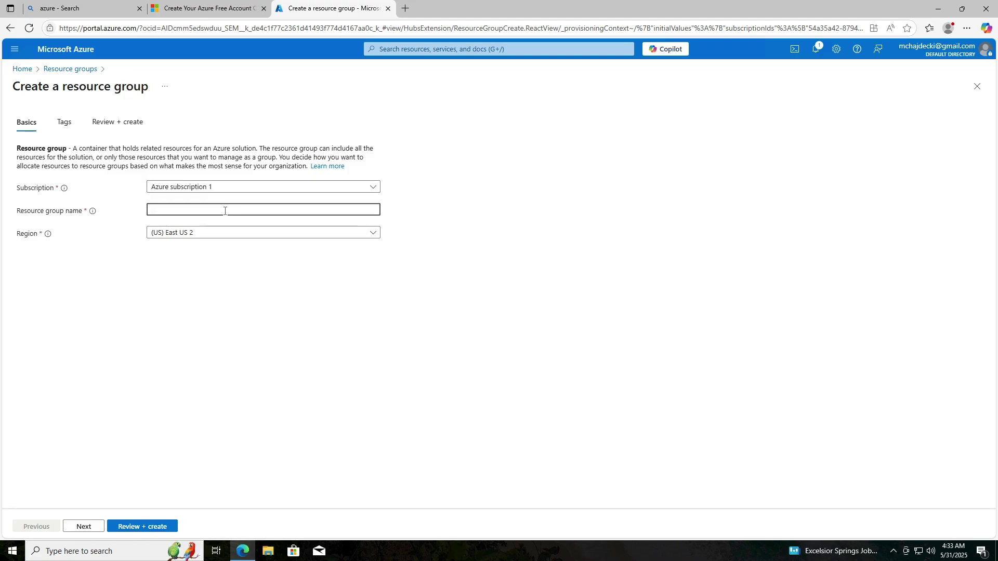
text(Test_RG)
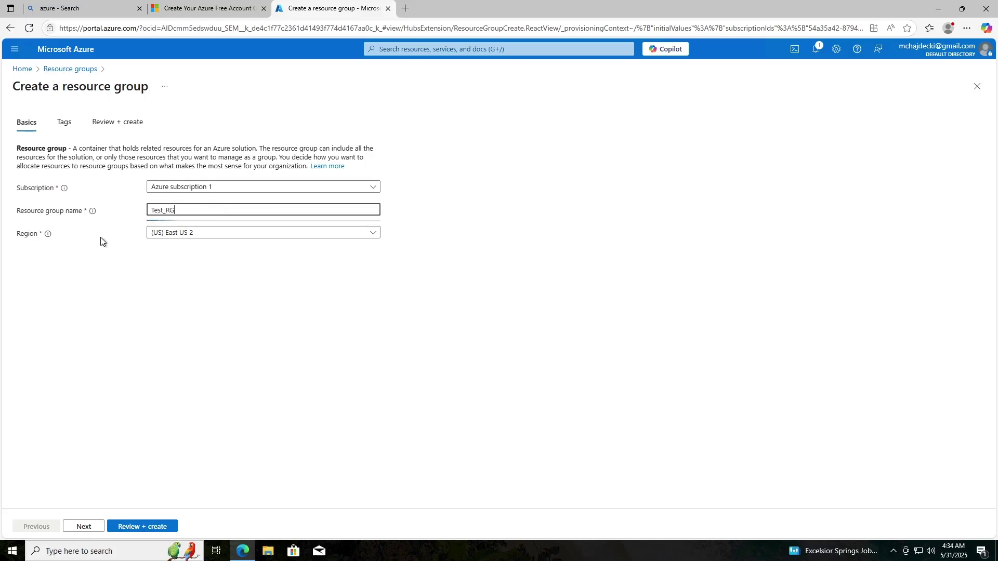
- Leave the tags empty and advance to the Review + create summary
click(83, 526)
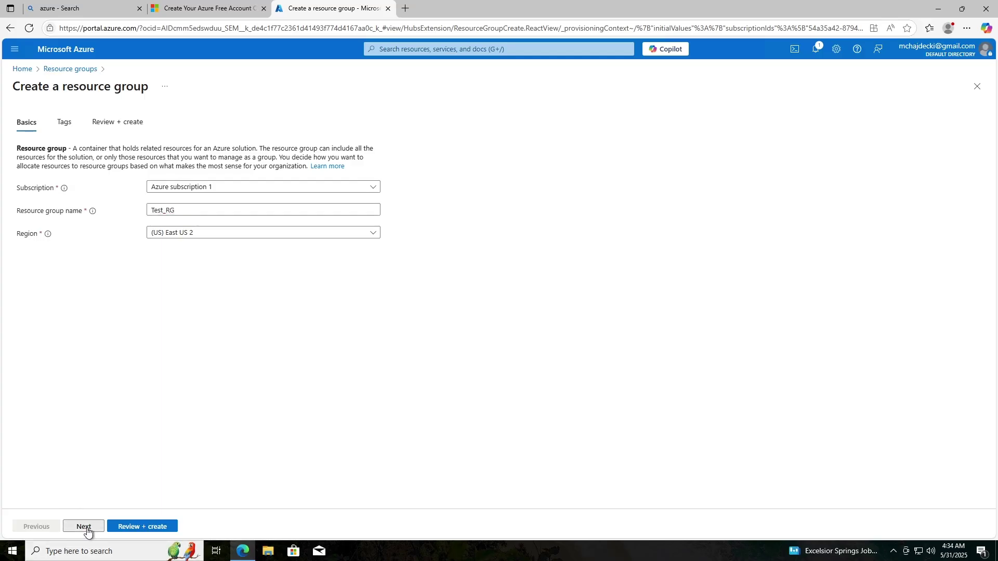
click(101, 212)
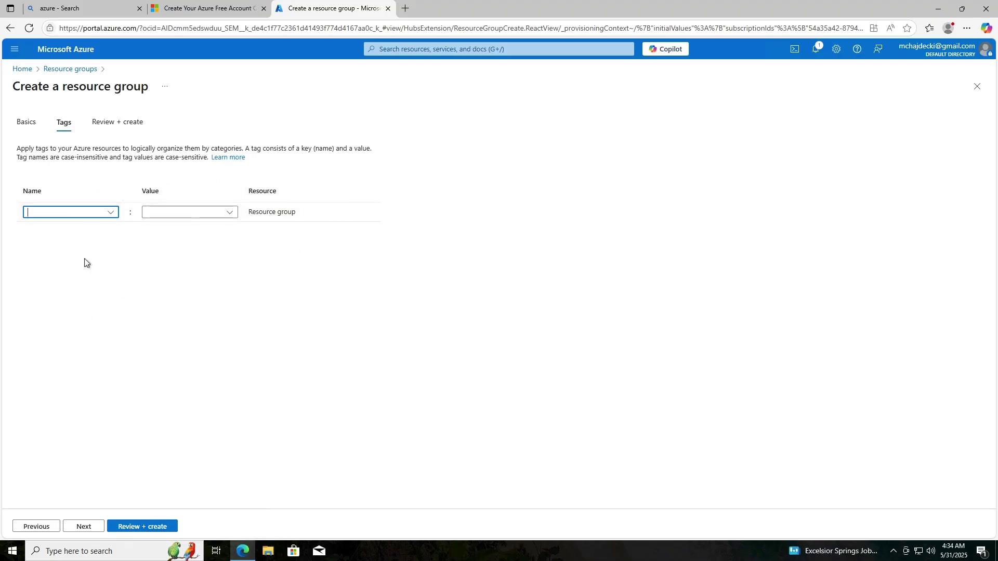
click(194, 212)
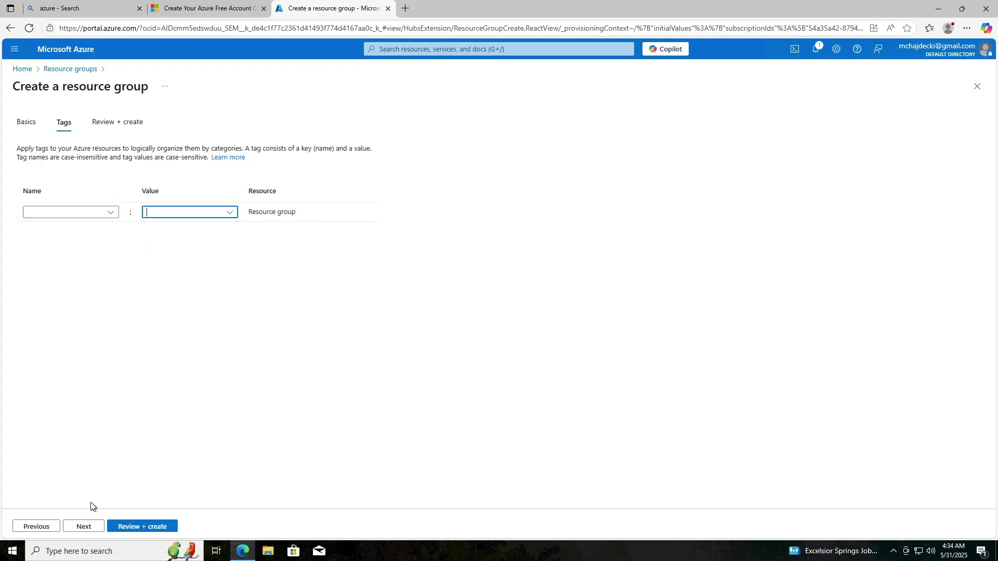
click(89, 525)
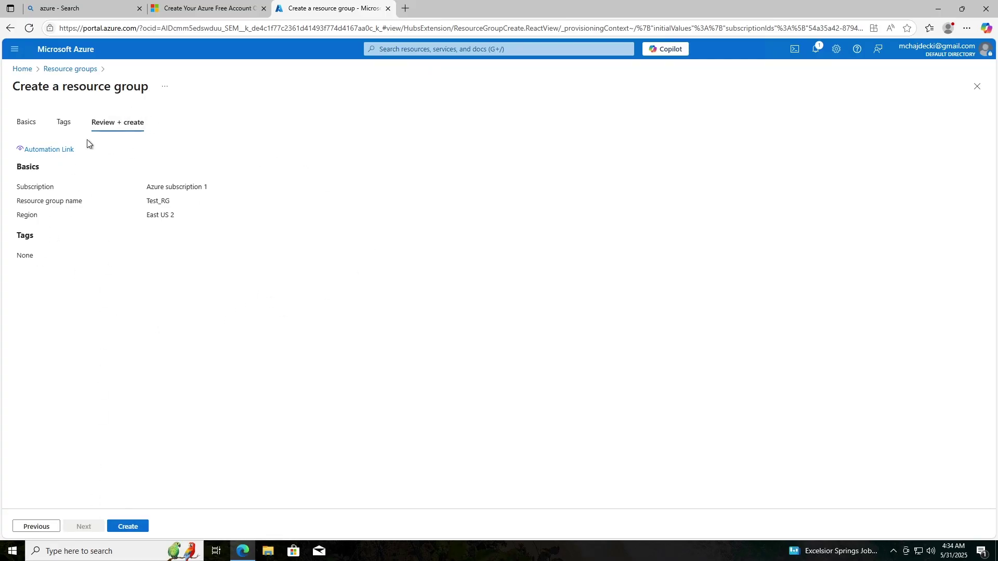
click(62, 123)
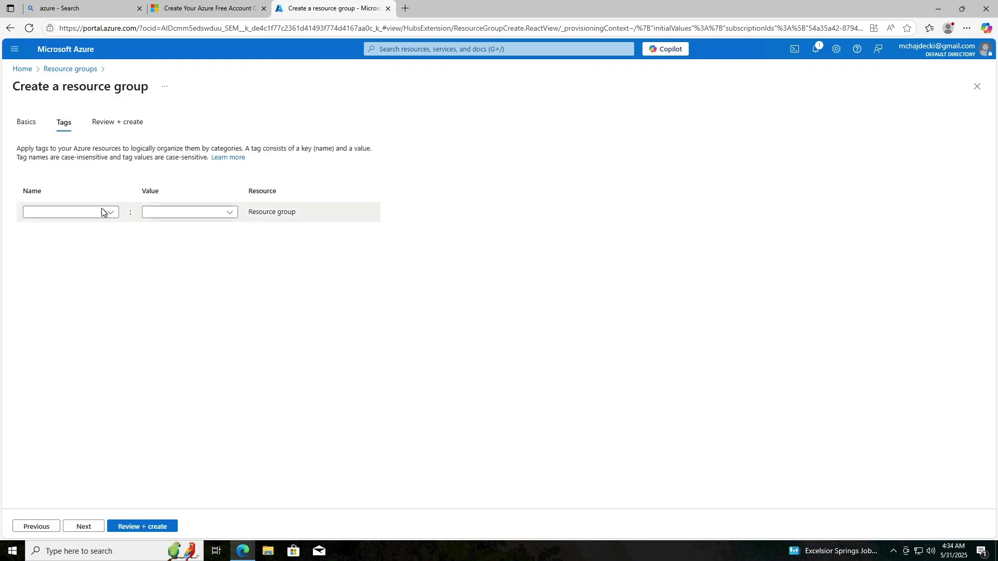
click(117, 122)
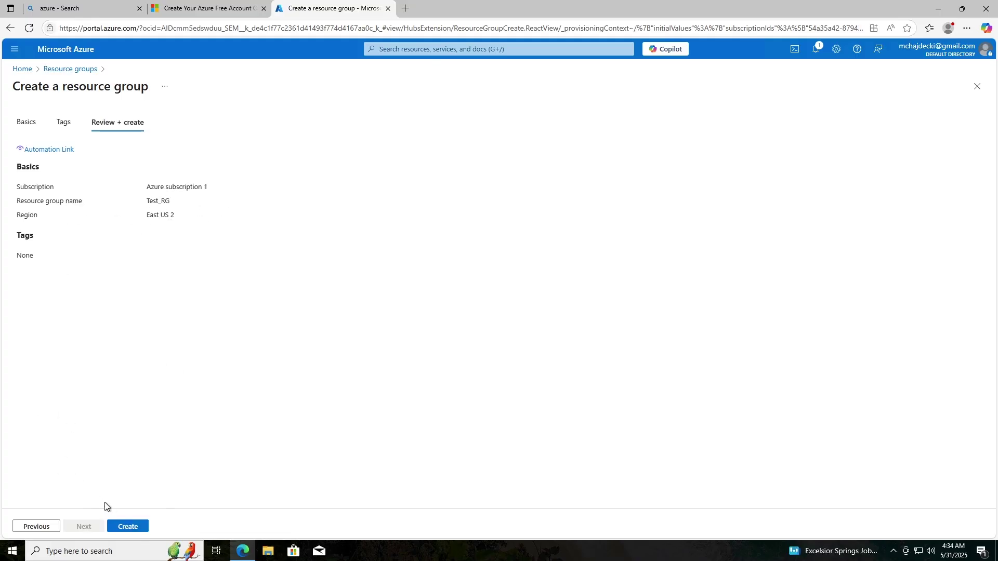
click(125, 525)
- Create Test_RG, view it from the success notification, and return Home
click(131, 527)
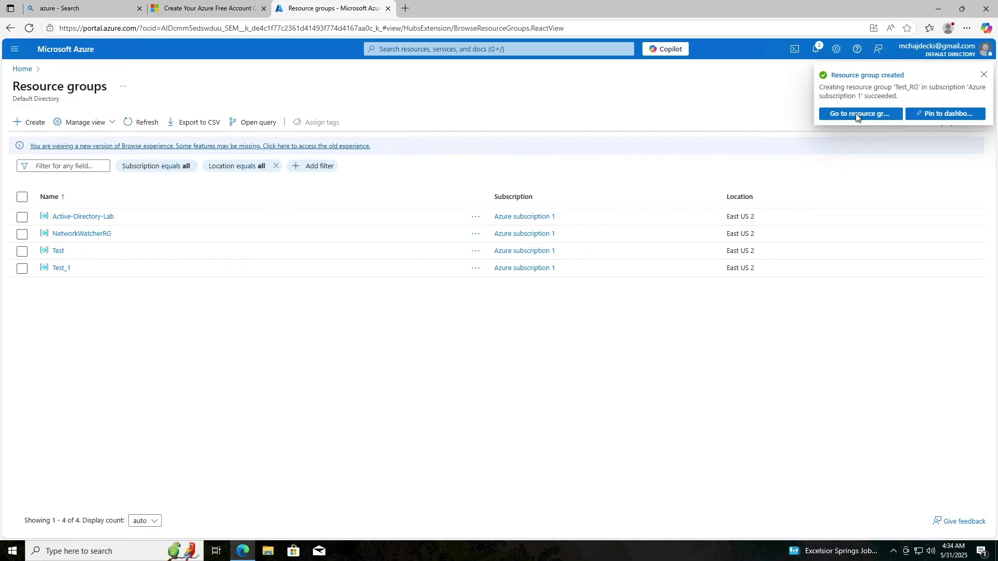
click(875, 78)
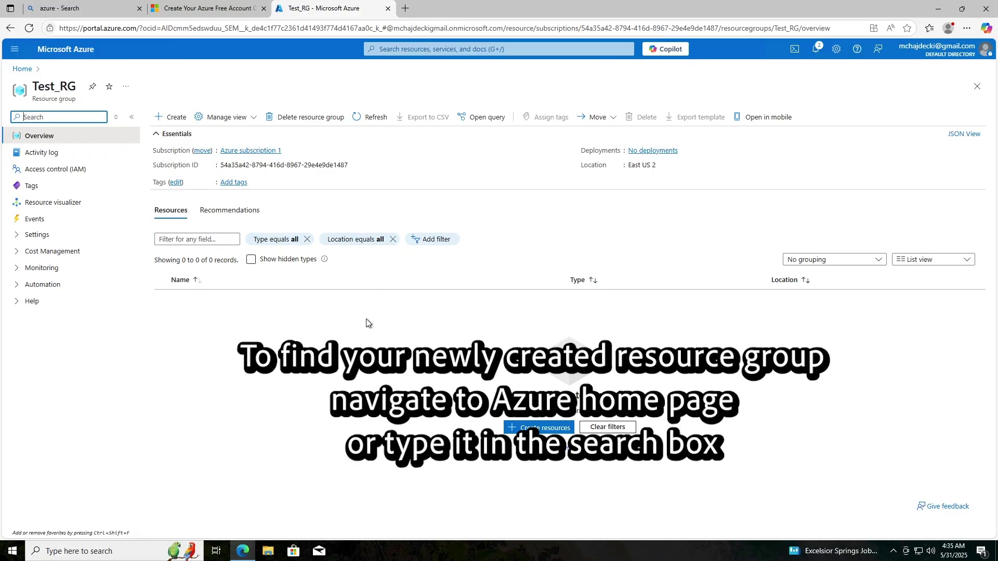
click(23, 69)
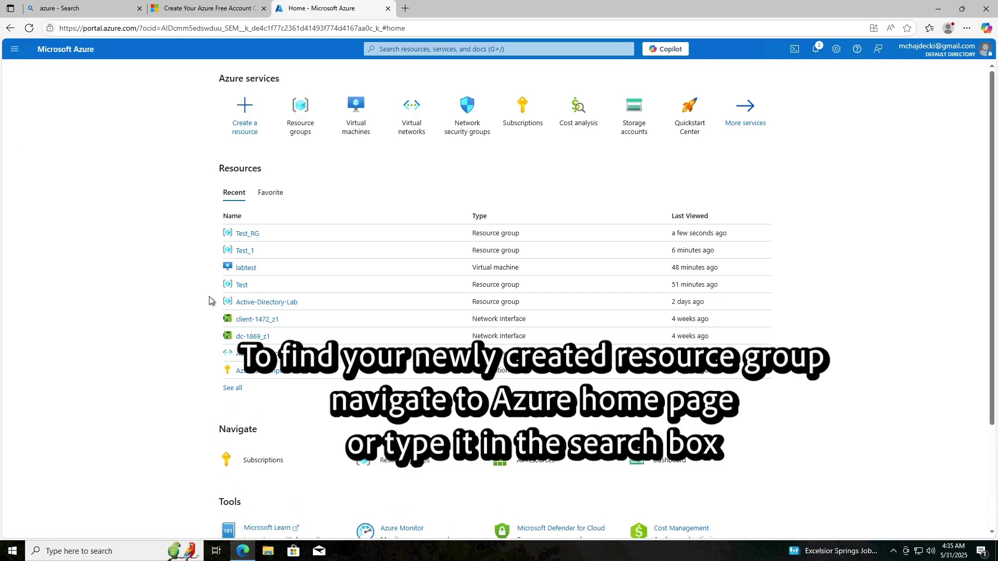
- Open Test_RG from the Resource groups list, then reopen the list via a portal search for 'resou'
click(305, 115)
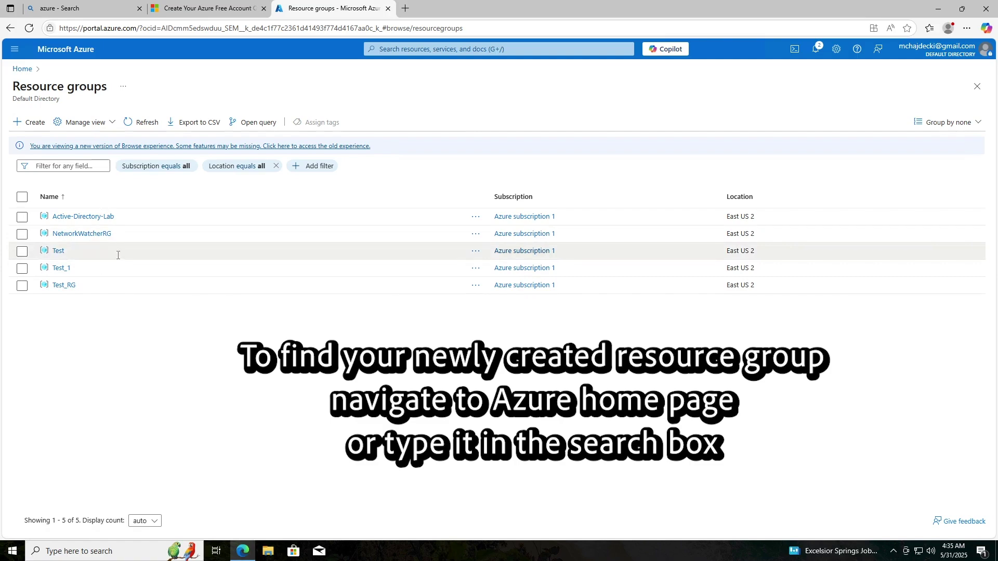
click(64, 285)
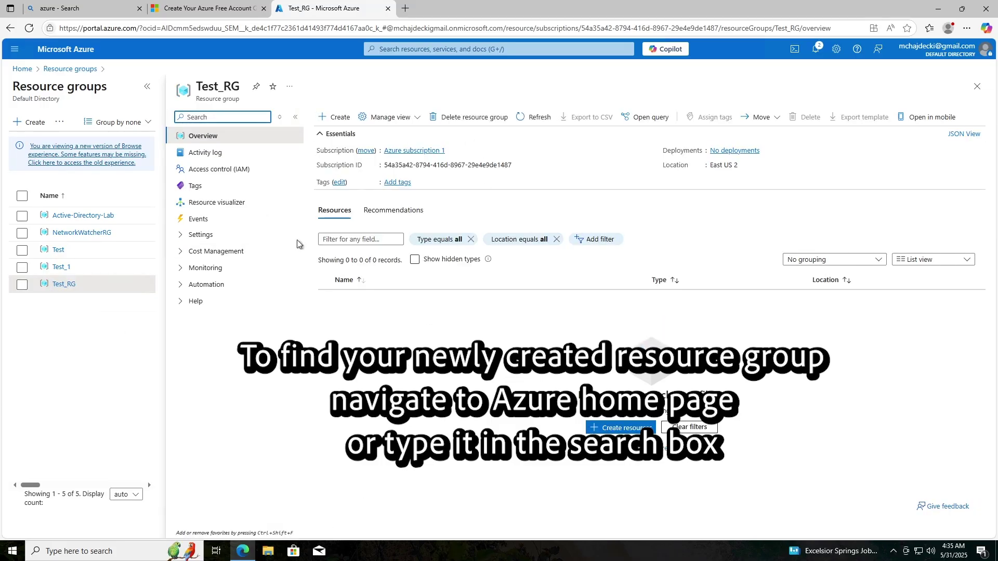
click(420, 50)
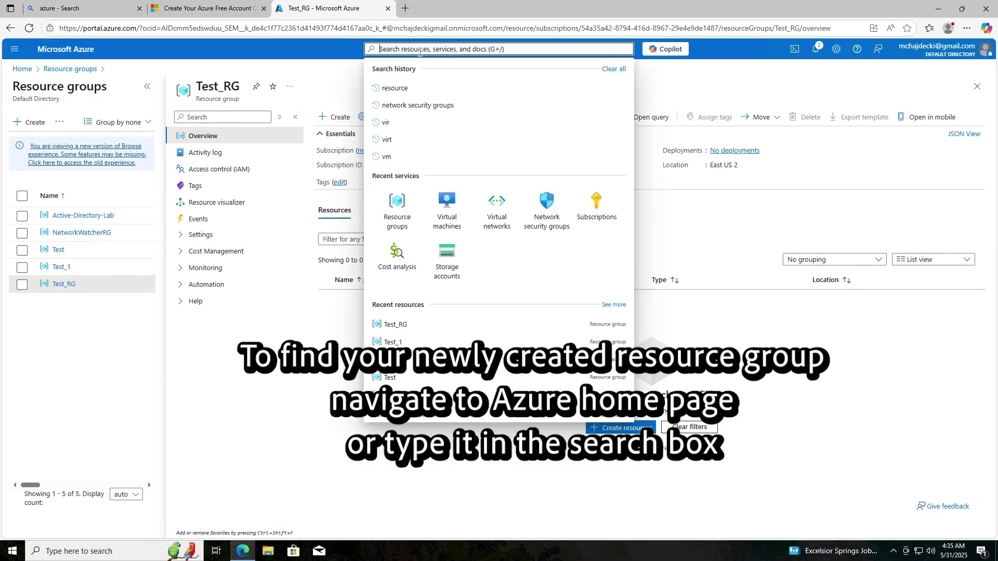
text(resou)
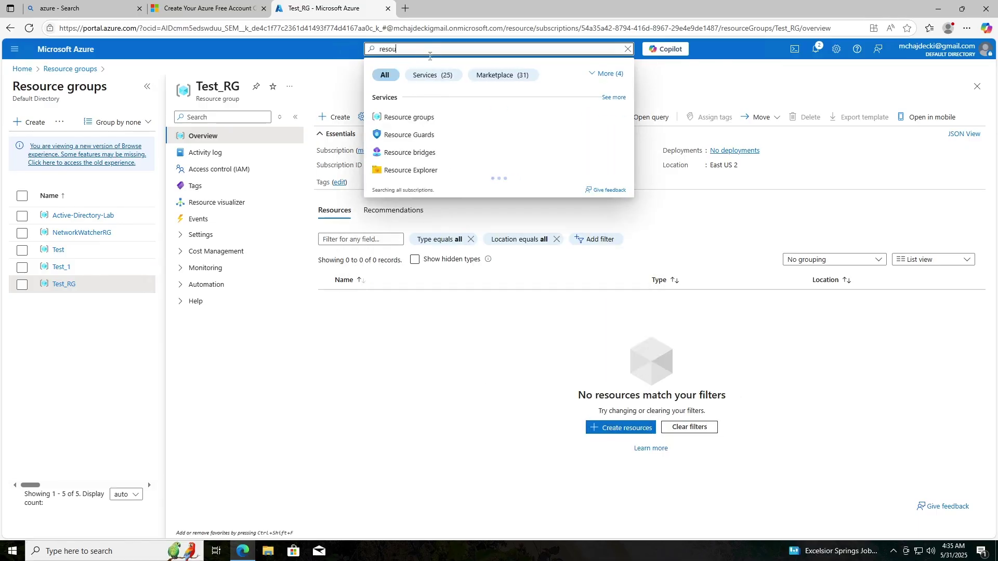
click(423, 123)
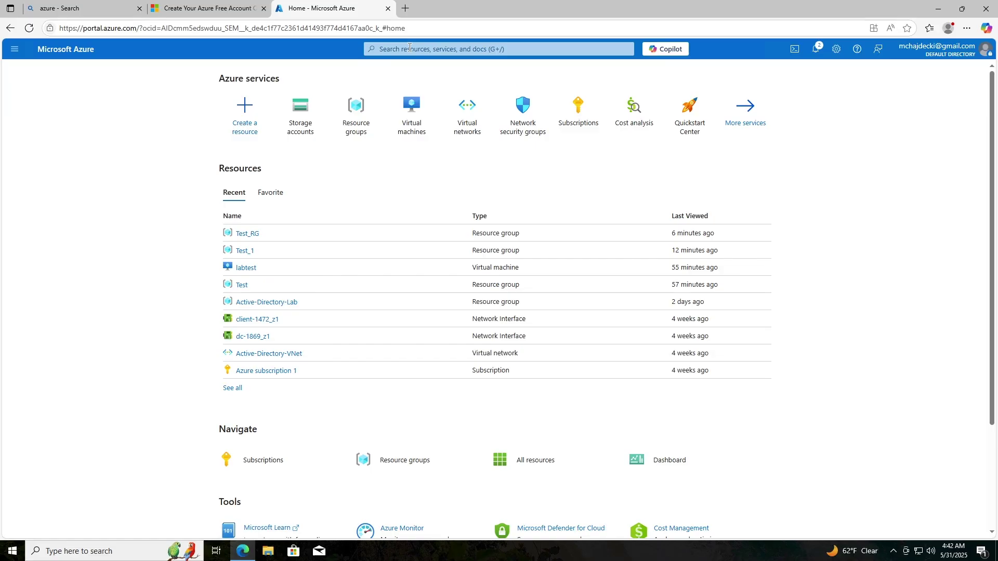
- Start a new storage account under Azure subscription 1 in resource group Test_RG
click(291, 124)
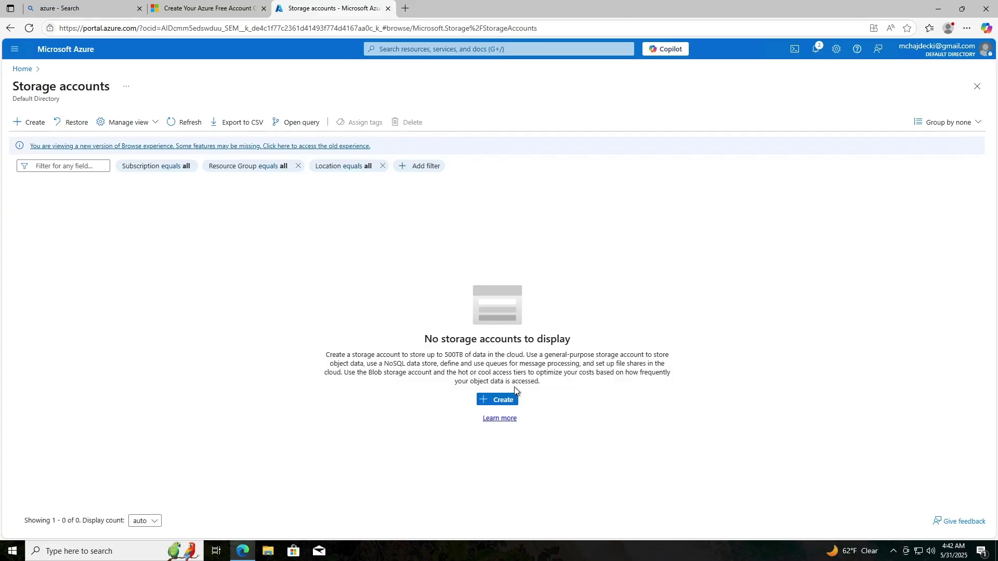
click(27, 125)
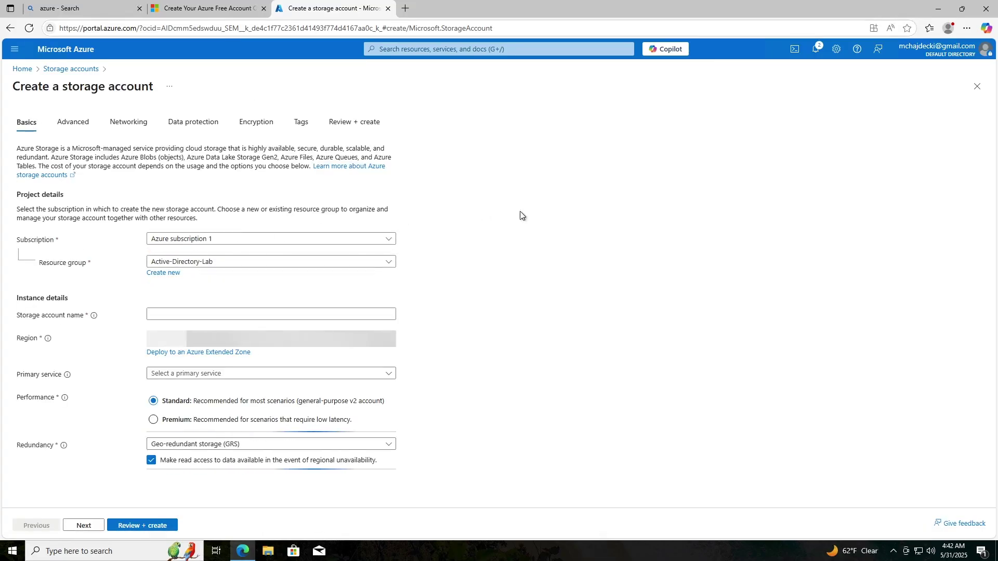
click(387, 239)
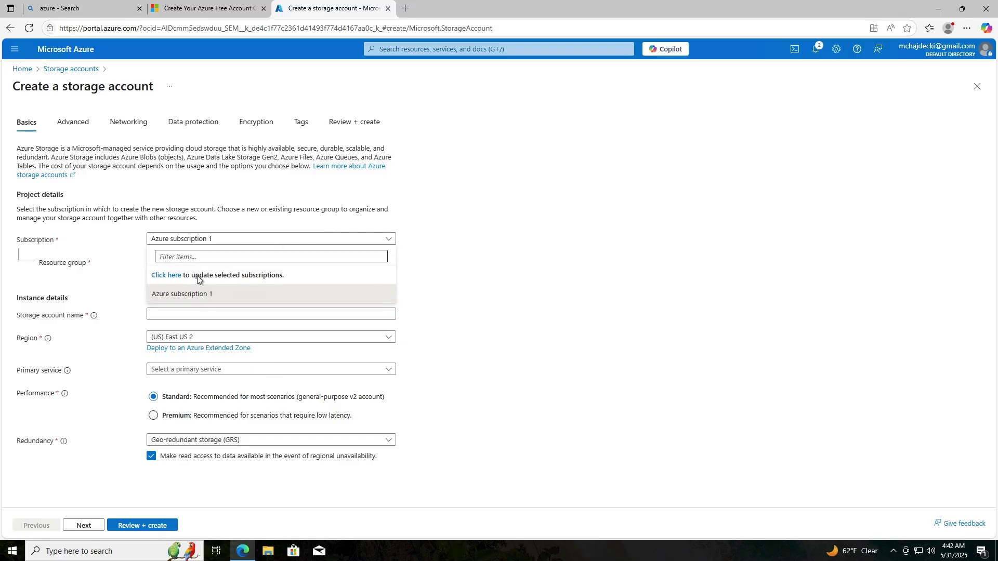
click(476, 219)
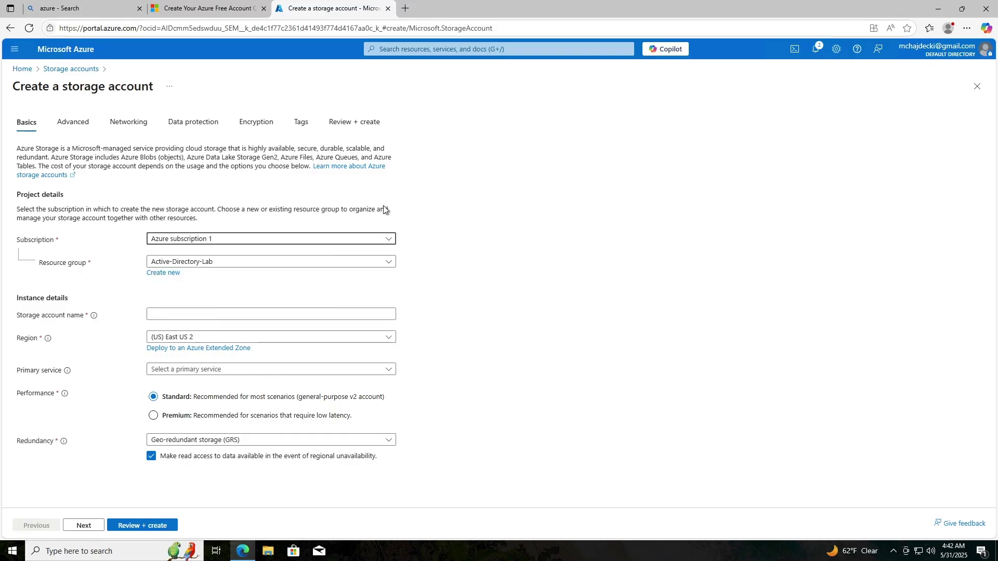
click(318, 240)
click(317, 234)
click(330, 263)
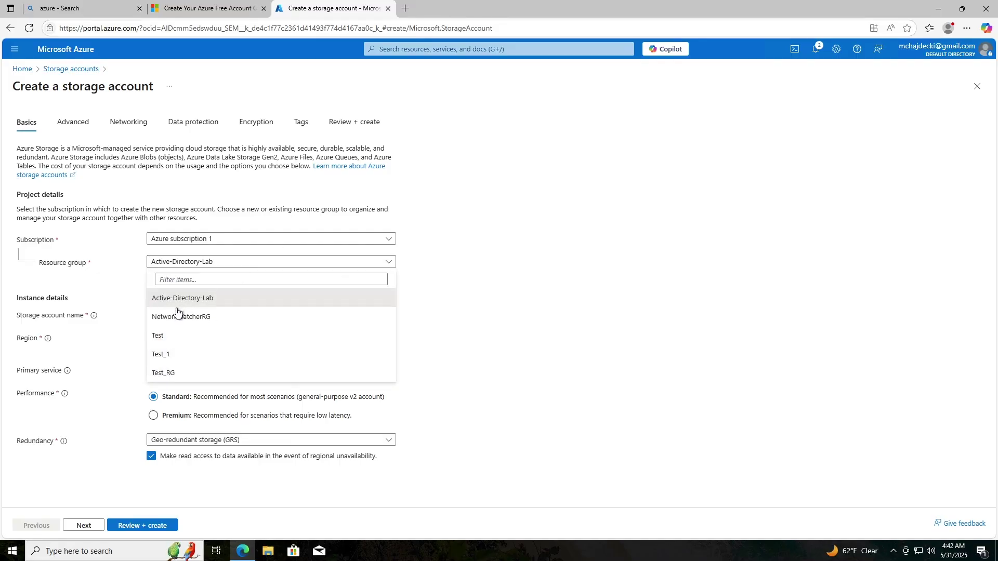
click(166, 373)
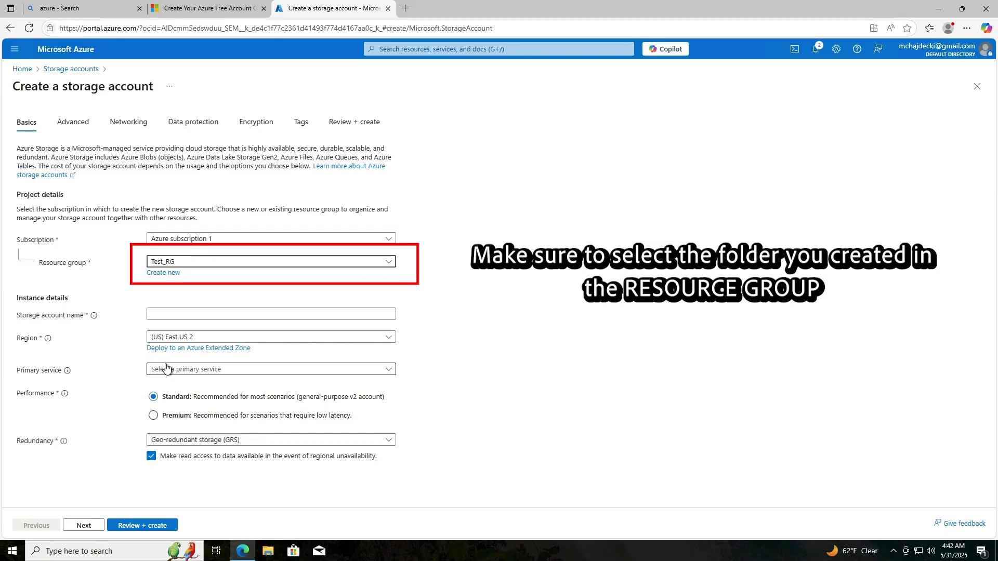
- Name it testerstorageaccountone and keep the (US) East US 2 region
click(189, 313)
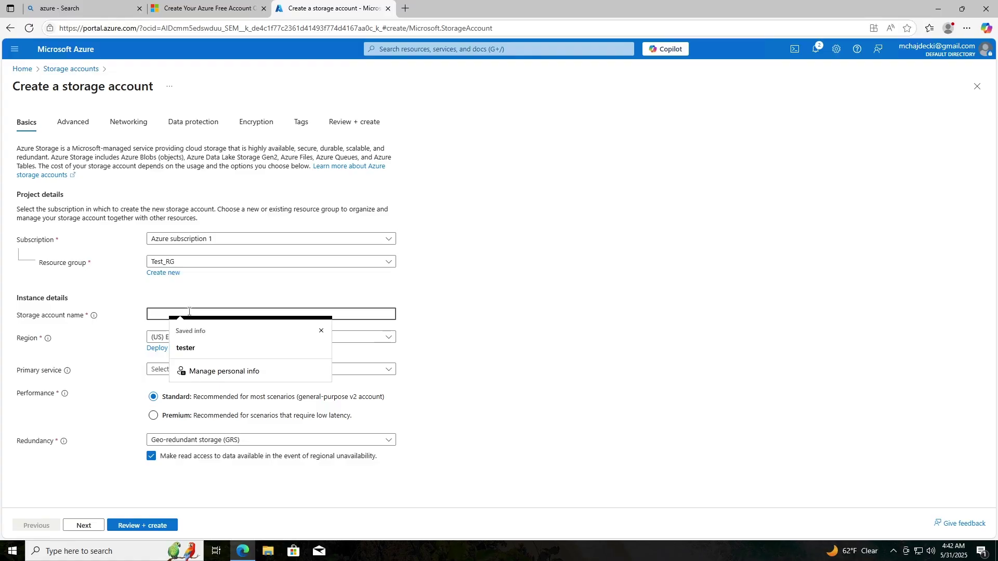
text(Tes)
key(BackSpace)
key(BackSpace)
key(BackSpace)
text(tes)
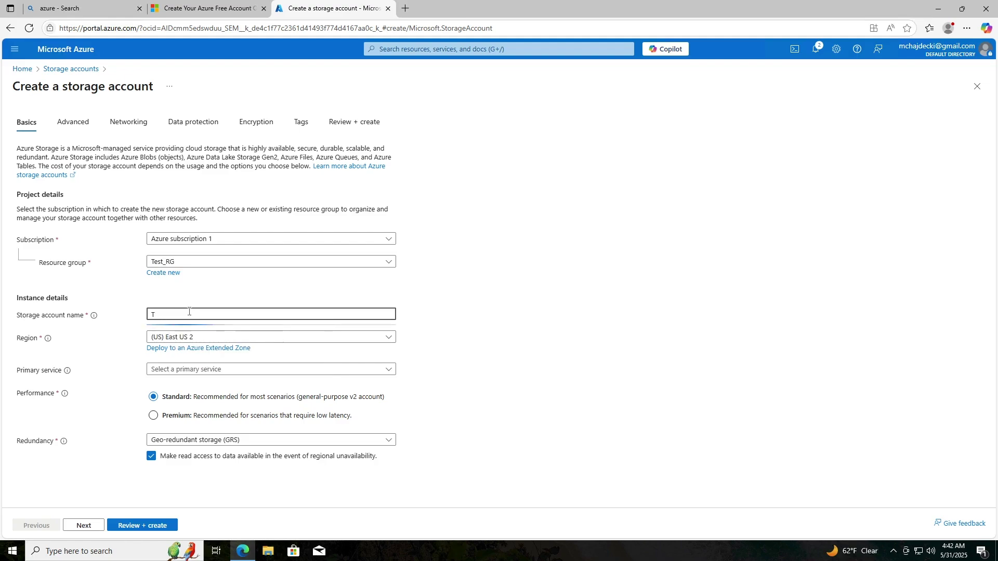
text(terstorag)
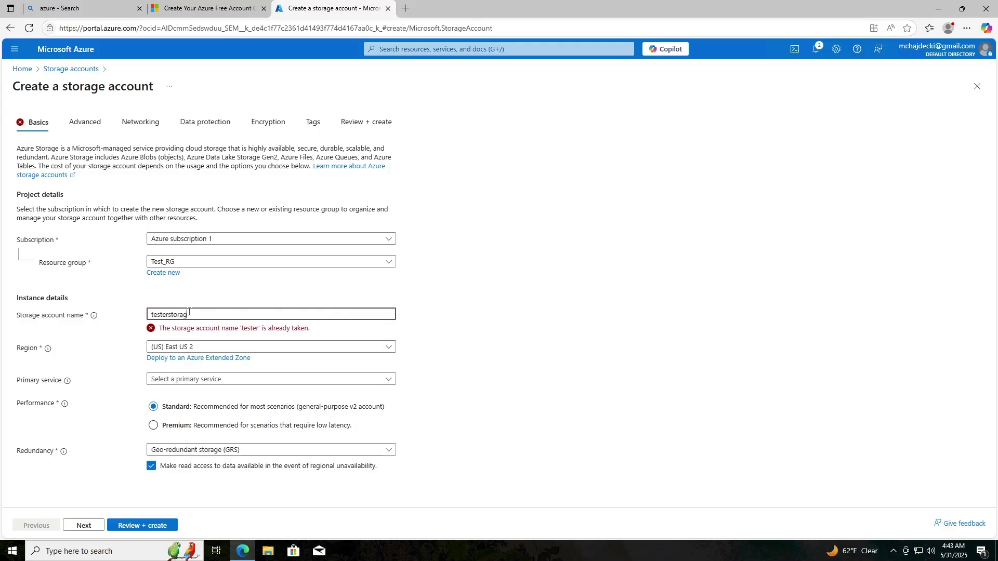
text(eaccountone)
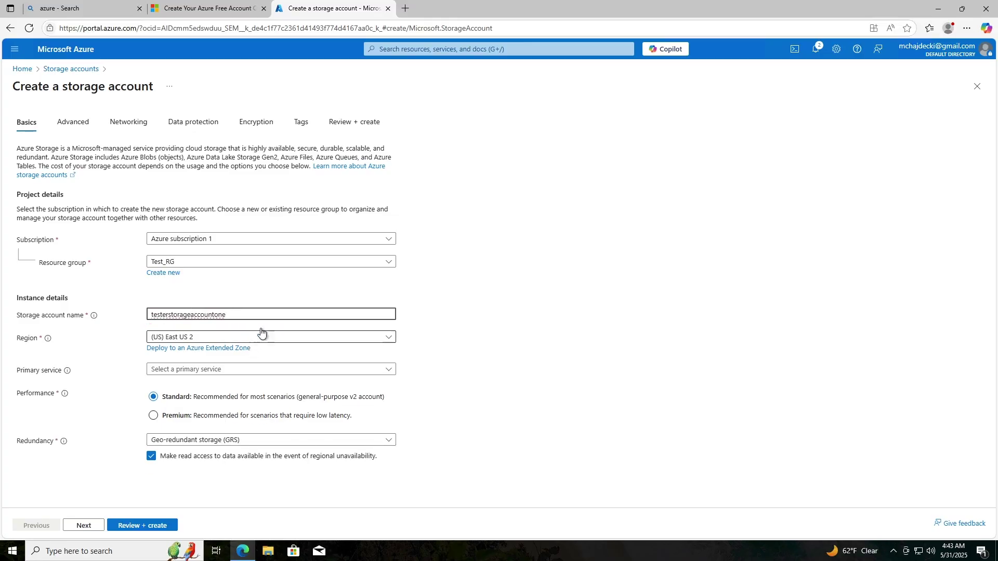
click(459, 315)
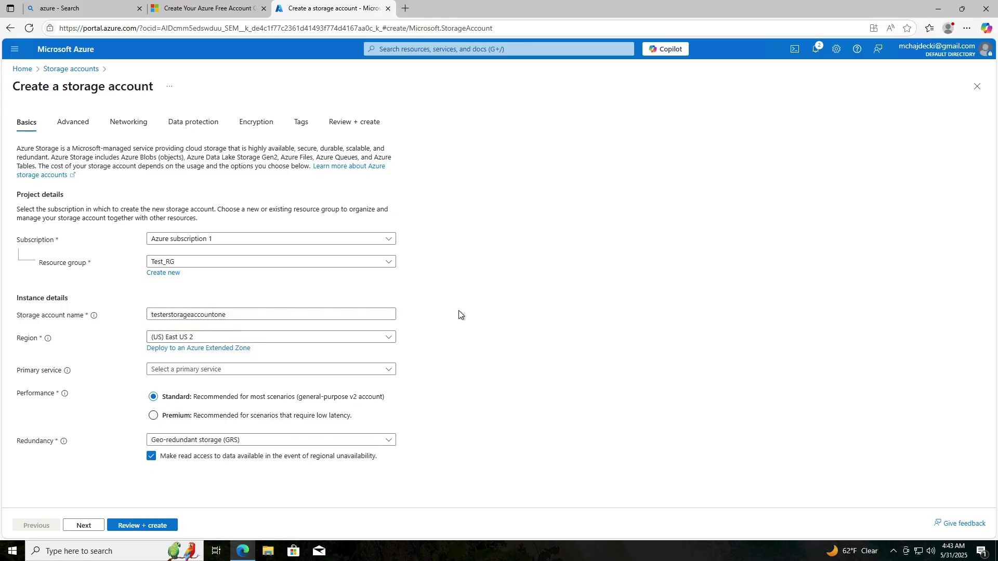
click(212, 336)
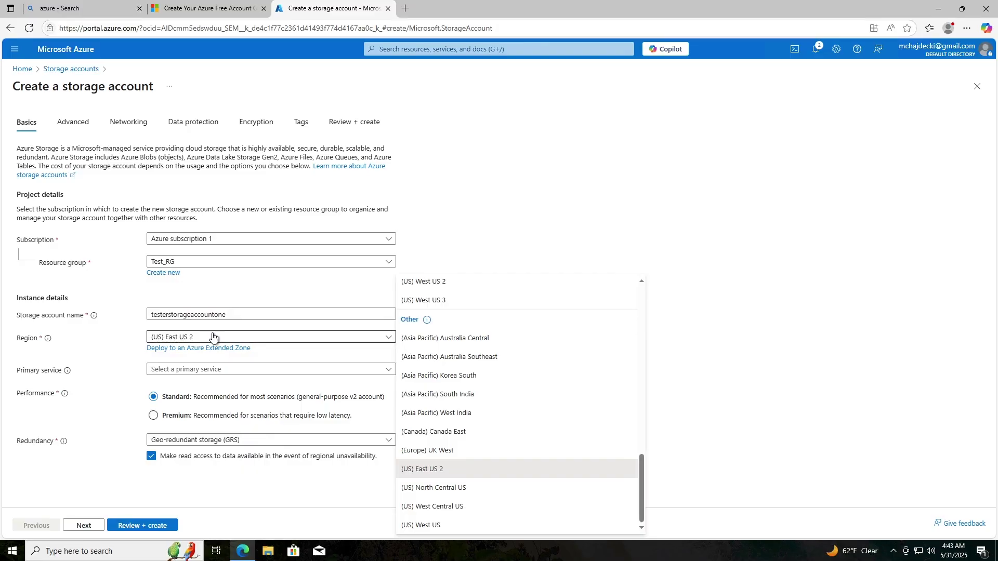
click(260, 372)
click(260, 373)
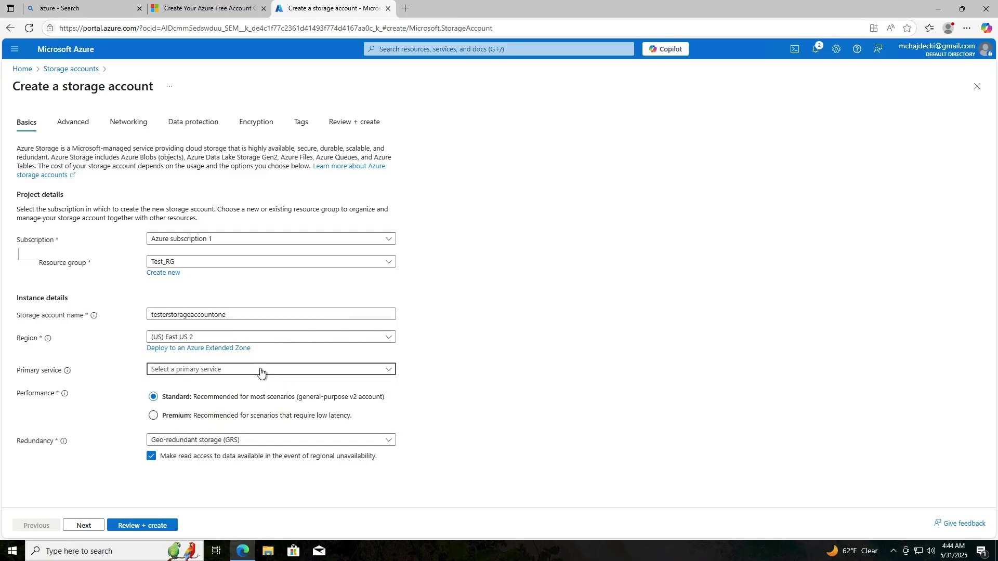
click(258, 442)
click(258, 442)
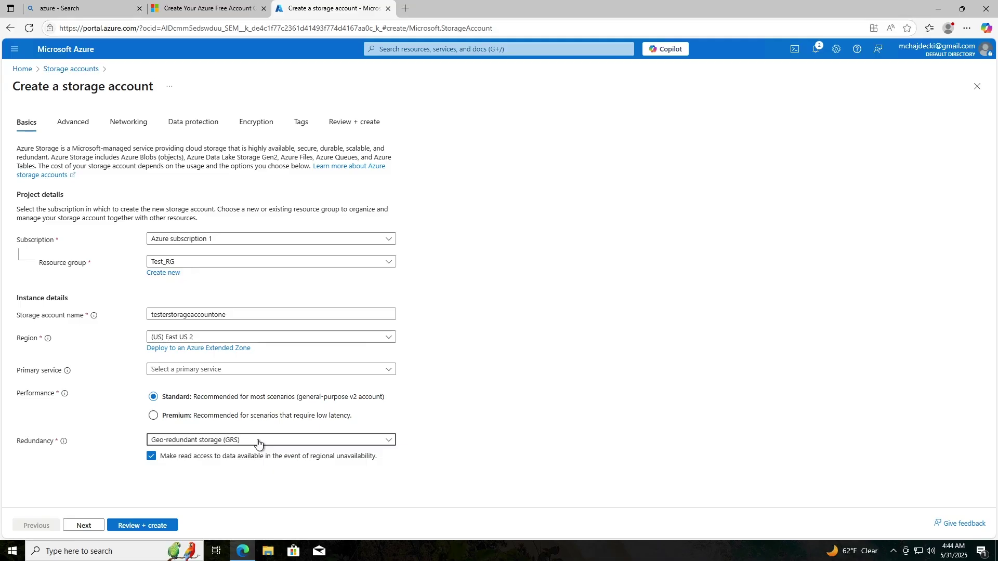
- Choose Locally-redundant storage (LRS) in the storage account's Redundancy dropdown
click(257, 443)
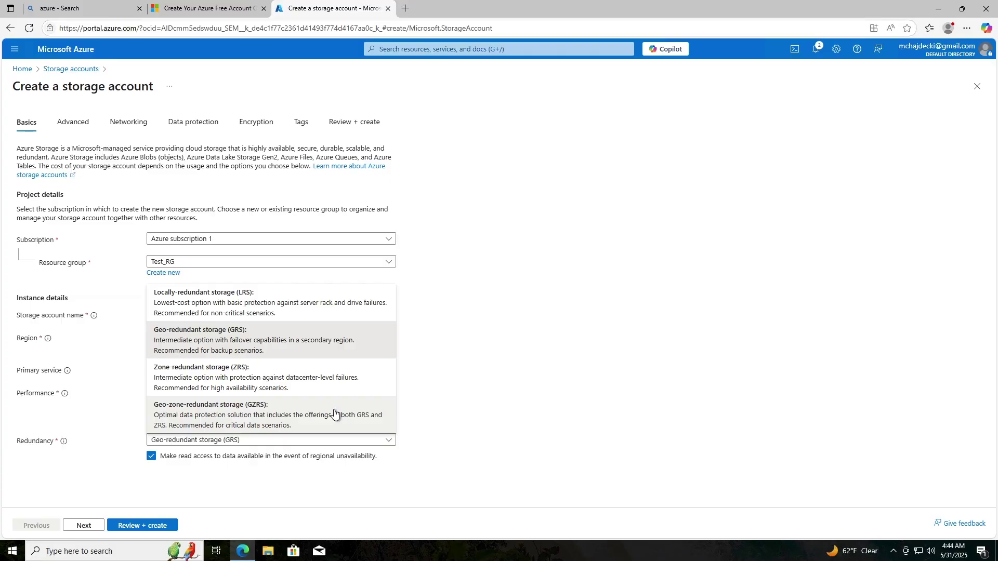
click(645, 226)
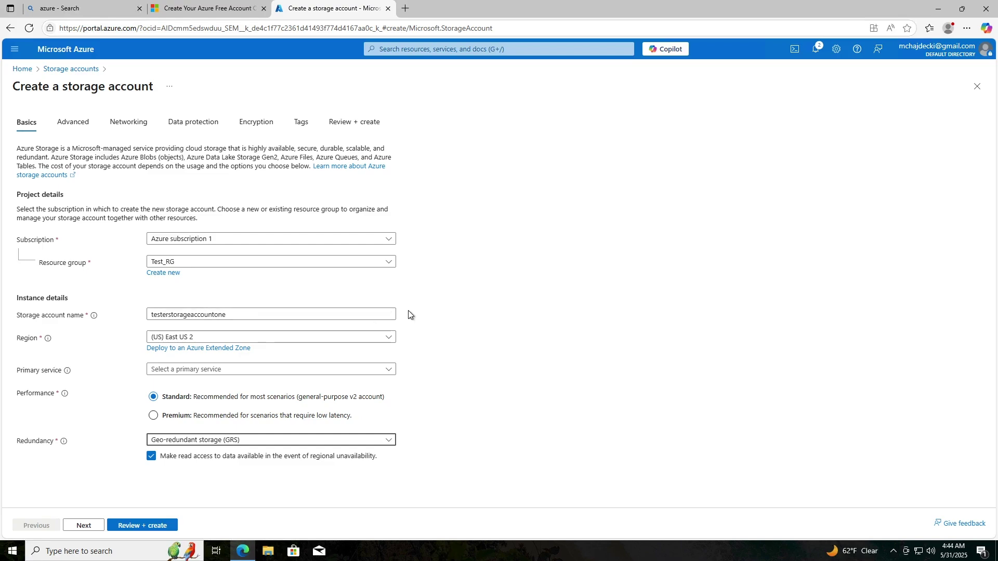
click(336, 441)
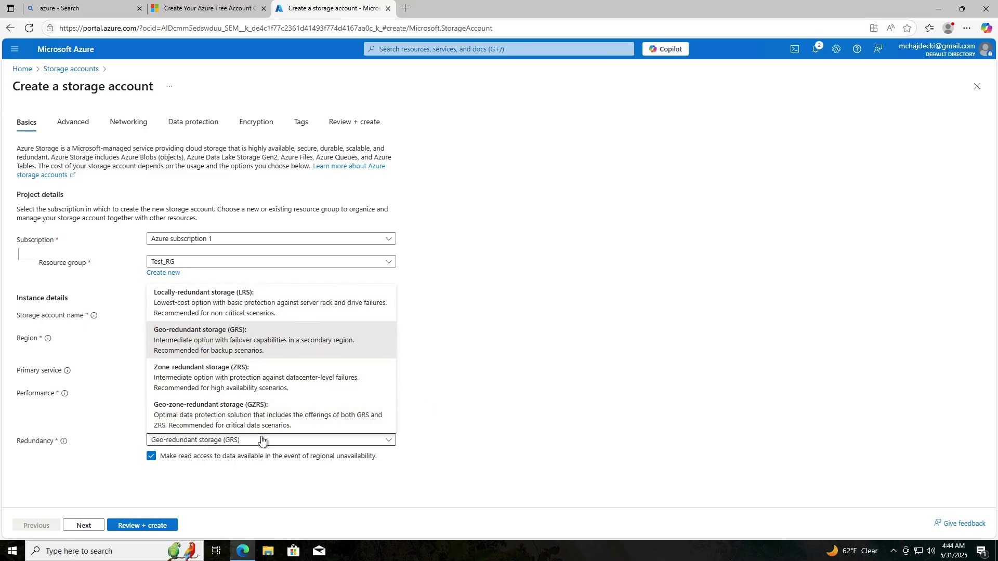
click(229, 310)
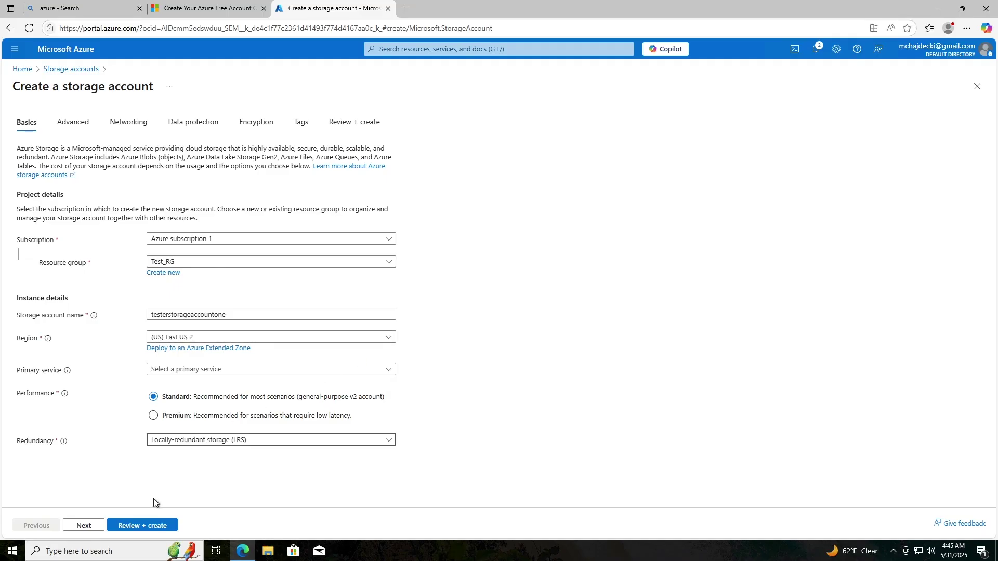
- Validate and create testerstorageaccountone, then close the deployment notification
click(151, 526)
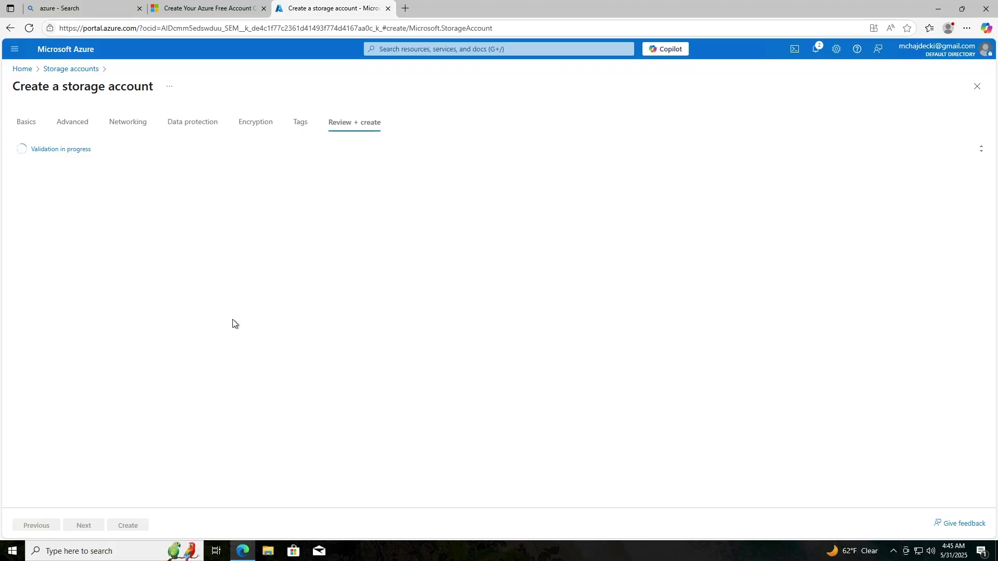
scroll(87, 408, down, 6)
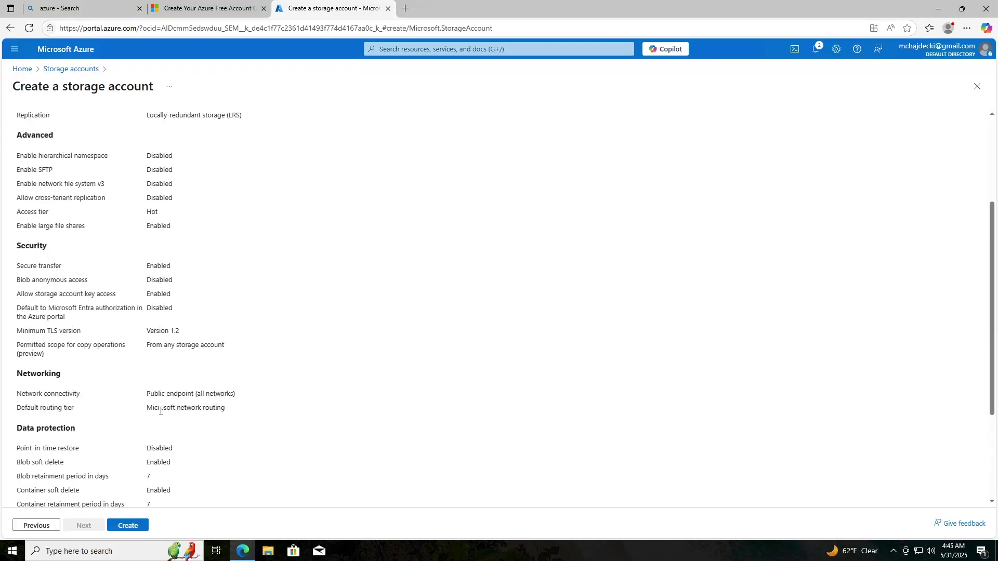
click(132, 524)
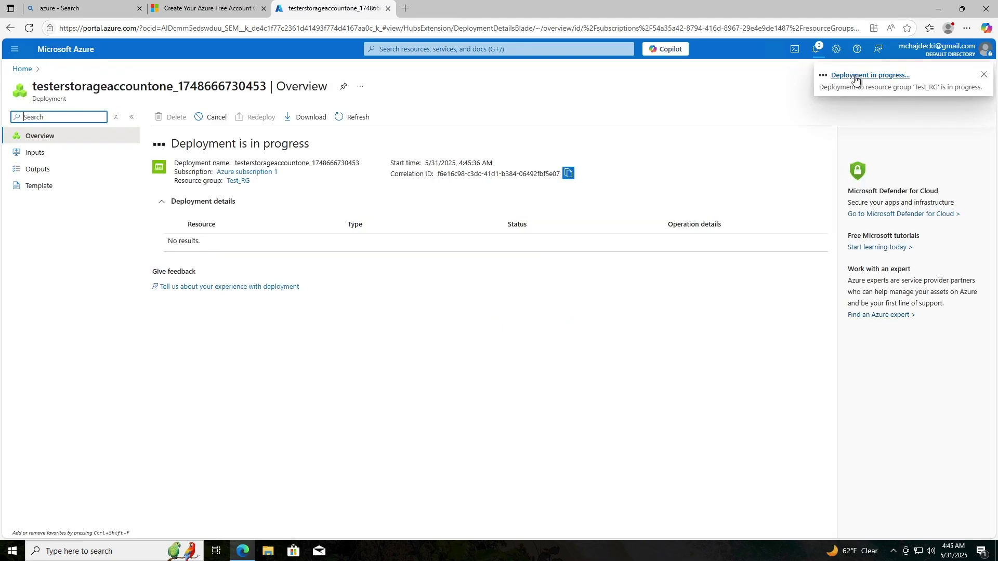
click(856, 78)
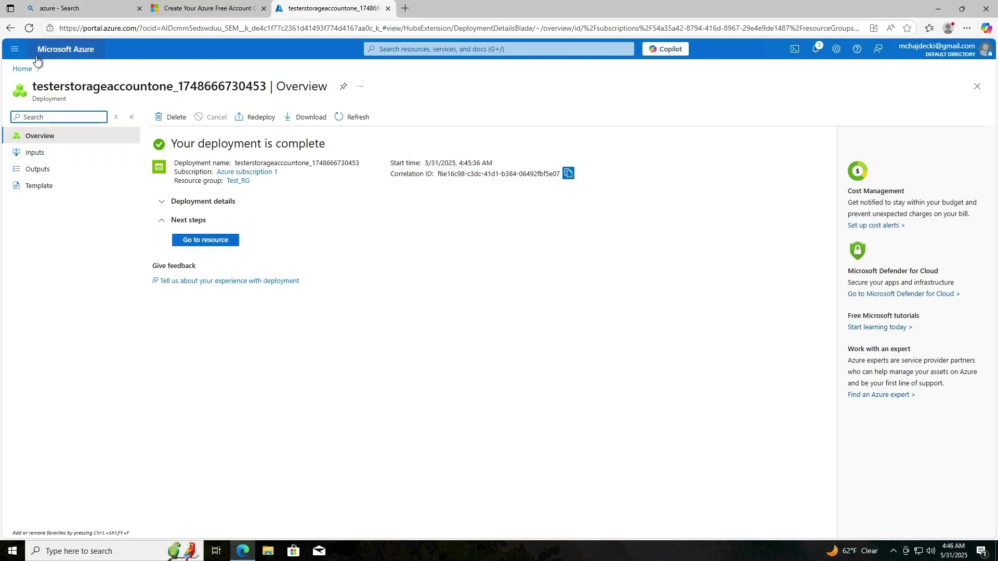
- Go Home and open the Test_RG overview from the Resource groups list
click(23, 69)
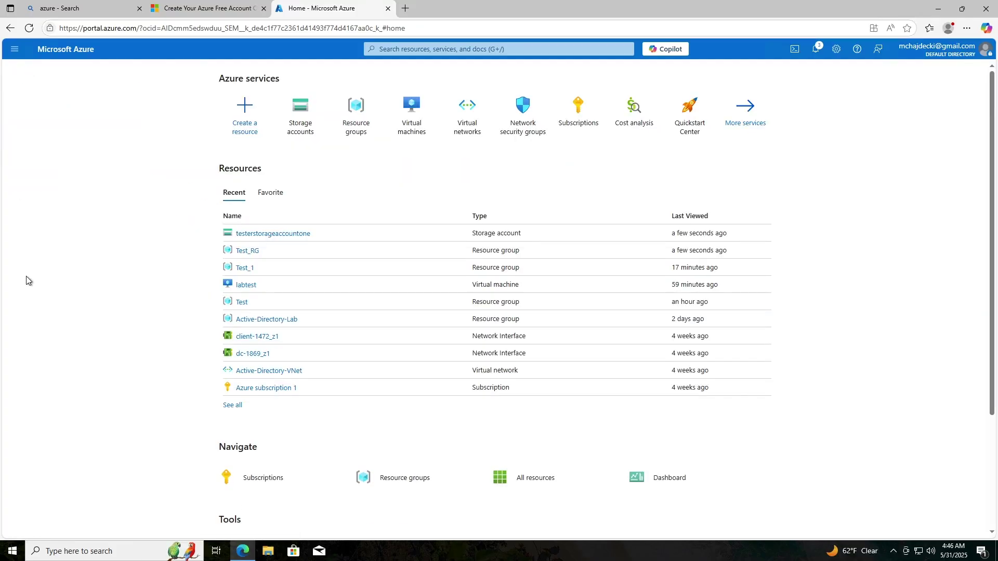
click(400, 48)
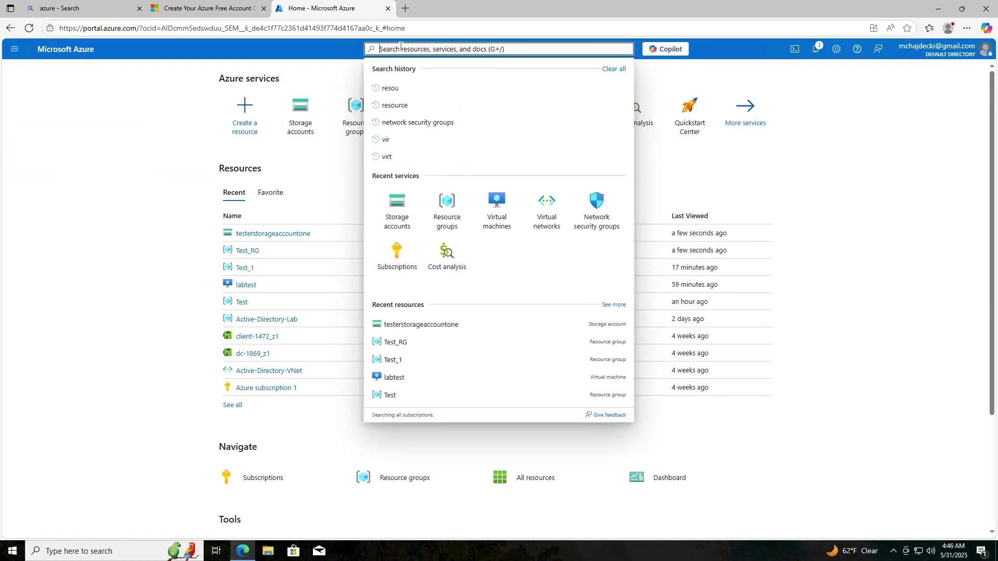
click(333, 72)
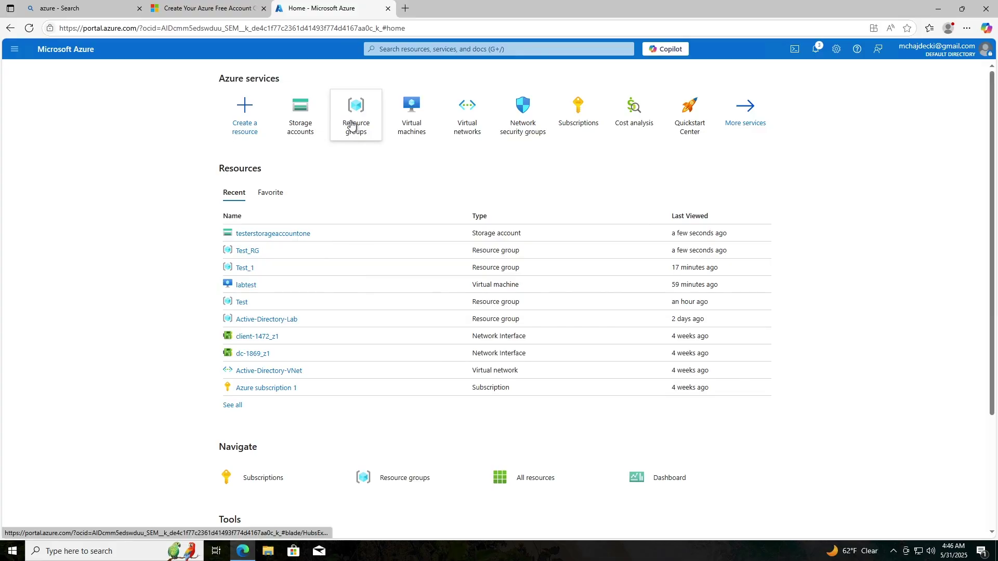
click(357, 116)
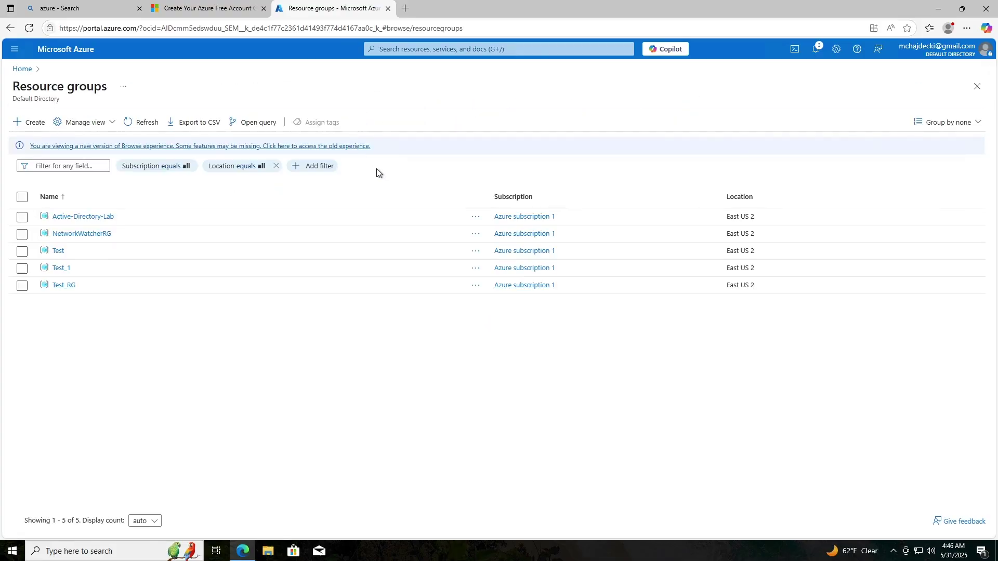
click(62, 286)
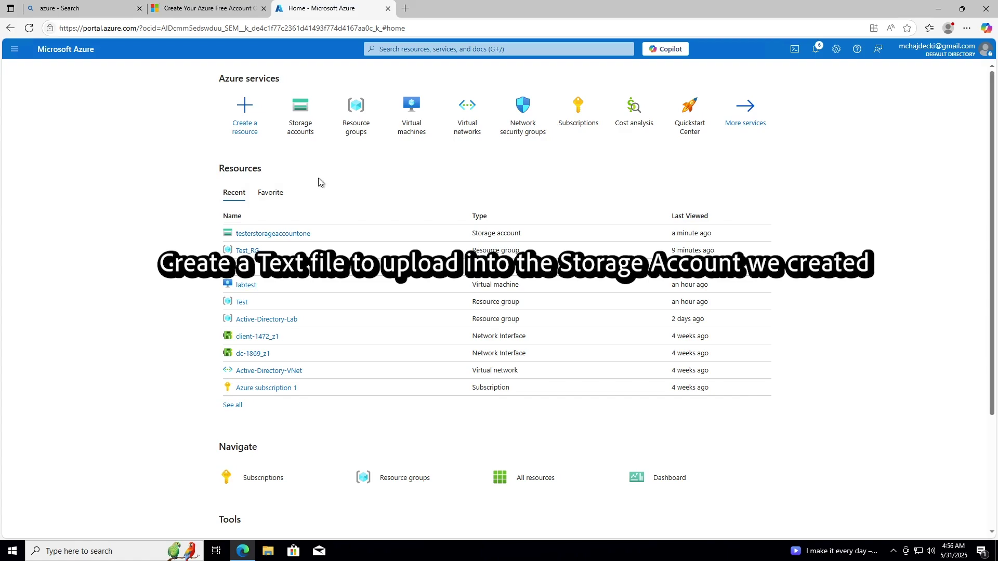
mouse_move(295, 134)
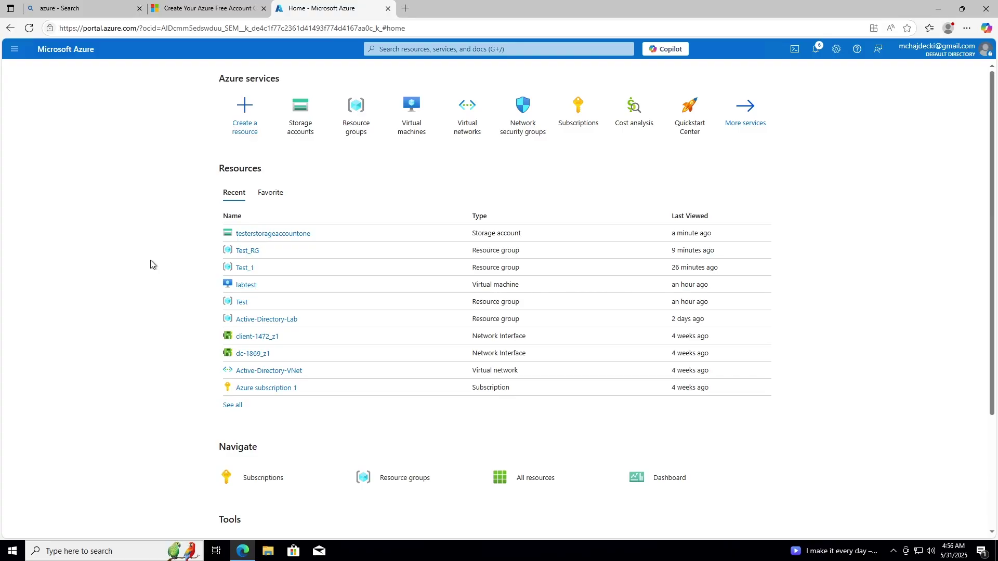
- Minimize Edge, launch Notepad from the taskbar search, and type 'This is a test file'
click(938, 8)
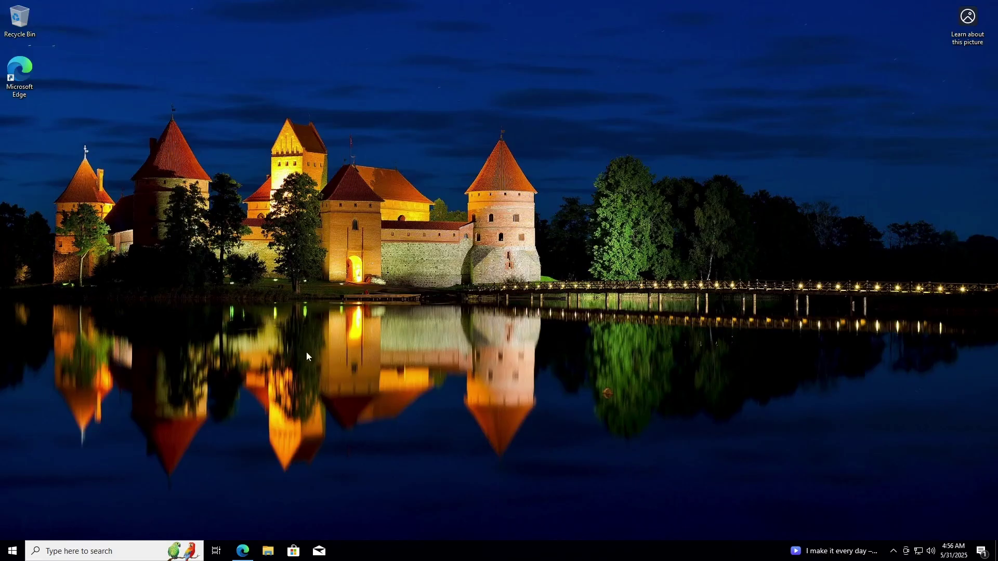
click(123, 547)
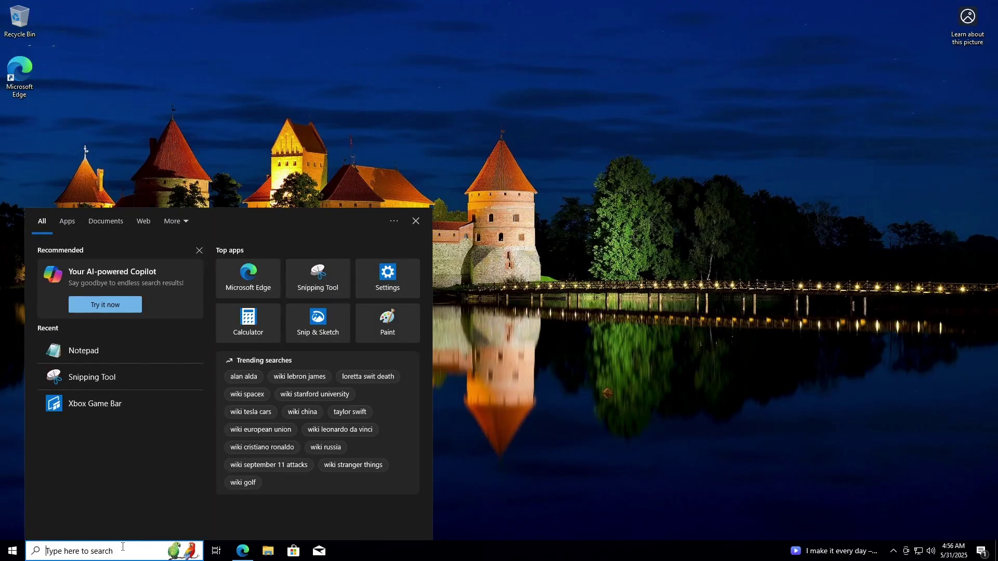
text(note)
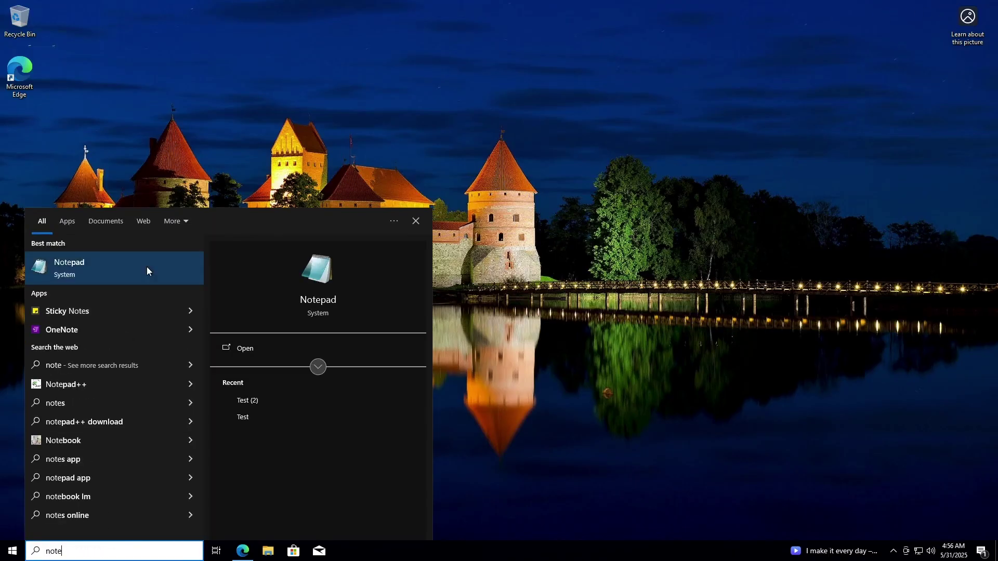
click(146, 267)
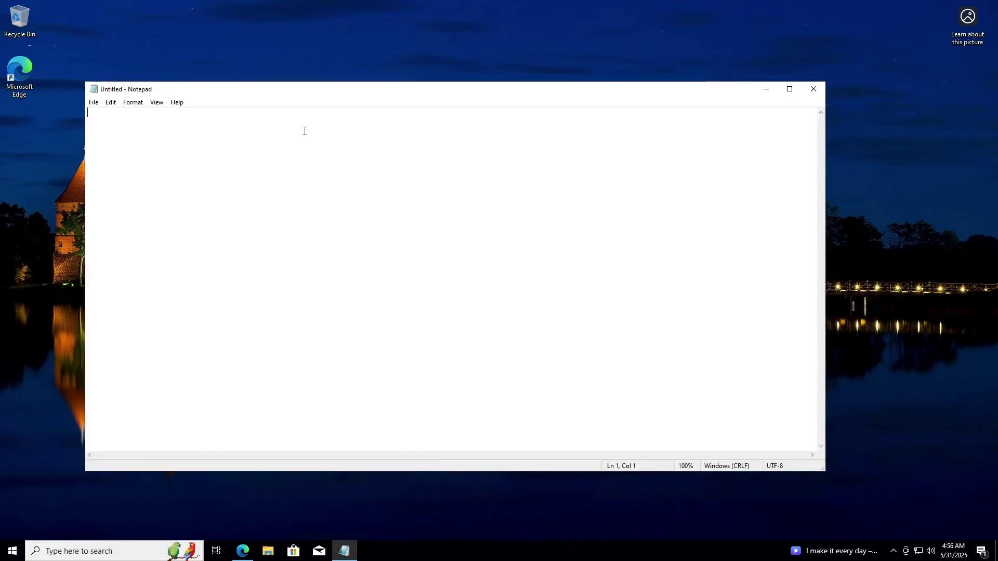
text(This is a test file)
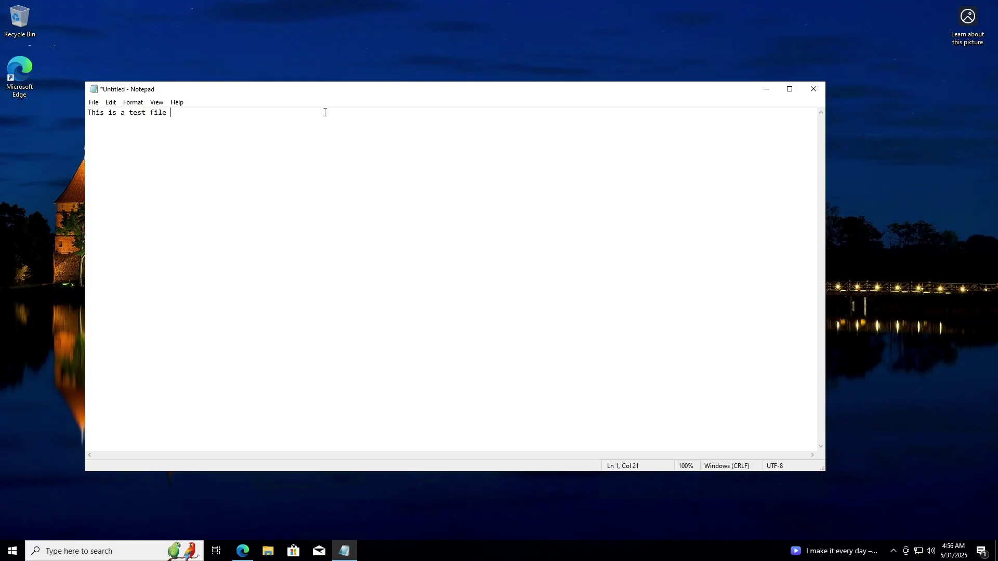
- Save the note as TestFile on the Desktop
click(93, 102)
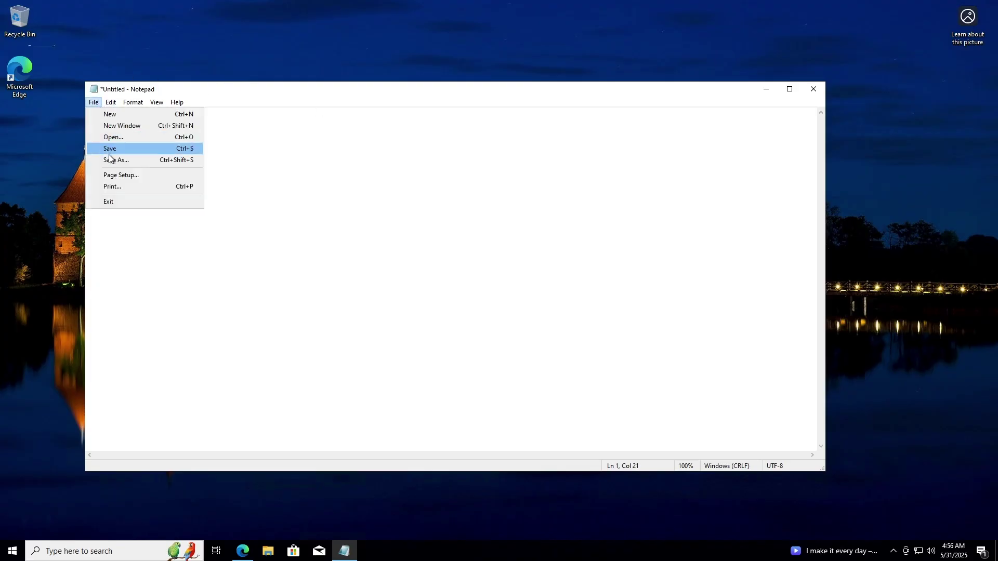
click(111, 159)
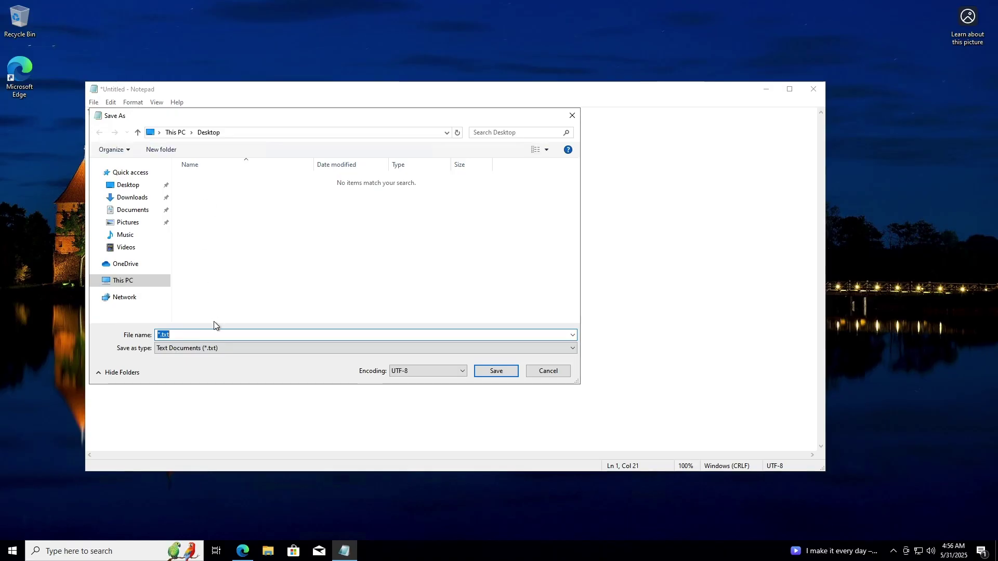
text(TestFile)
click(497, 371)
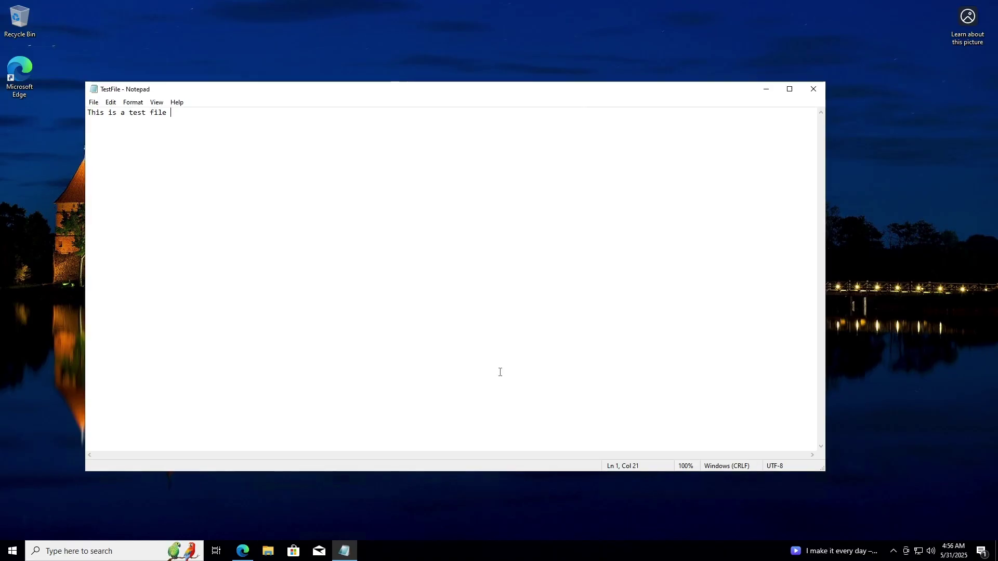
- Close Notepad, move the TestFile icon on the desktop, and bring Edge back
click(811, 89)
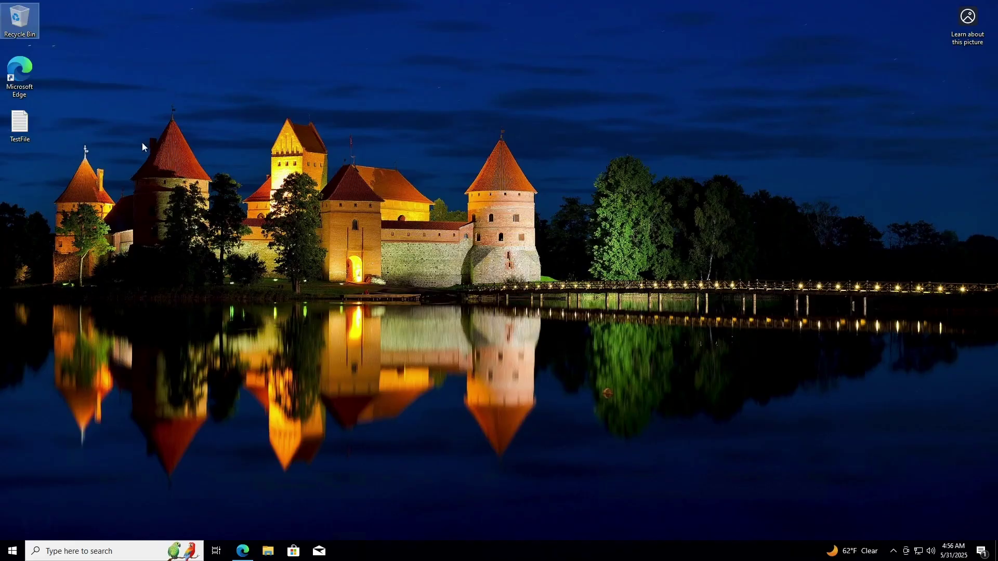
drag(20, 124, 618, 126)
click(242, 551)
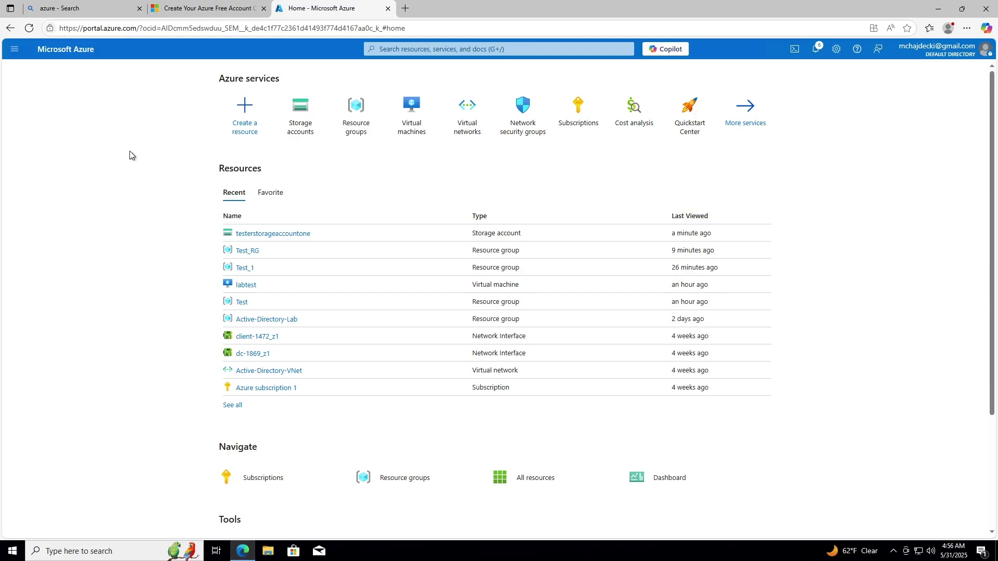
- Show testerstorageaccountone's Containers page, which lists only $logs
click(306, 118)
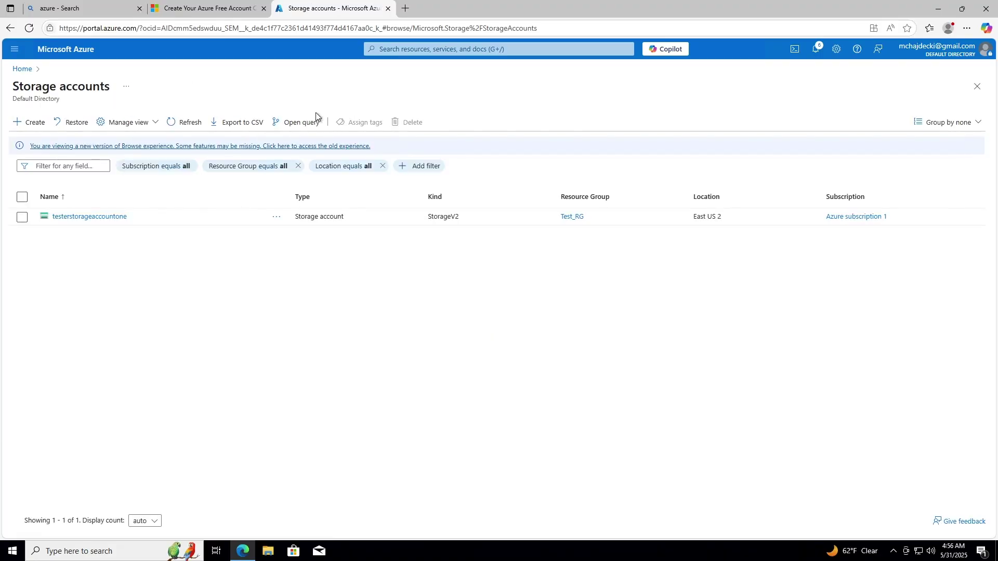
click(80, 219)
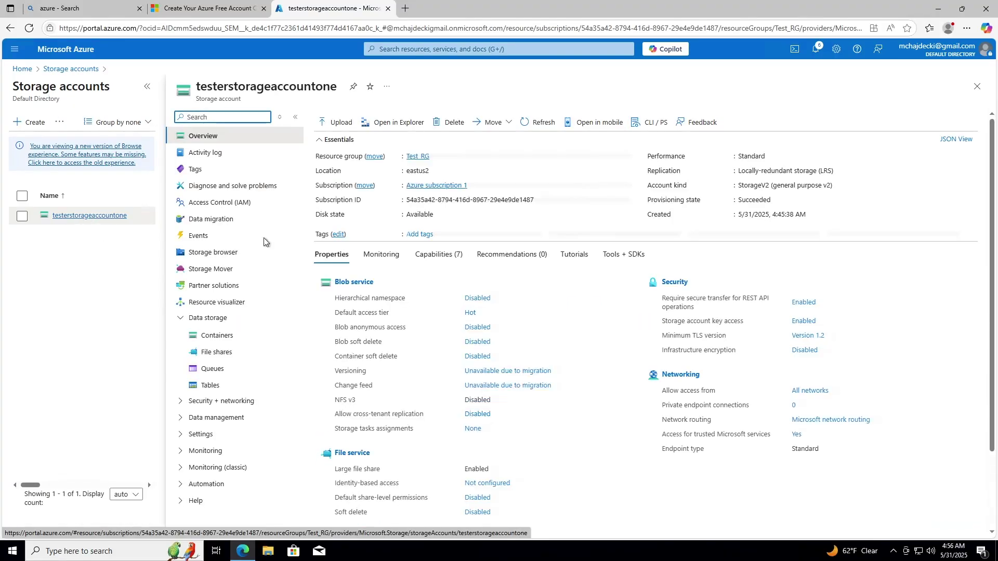
click(185, 318)
click(185, 319)
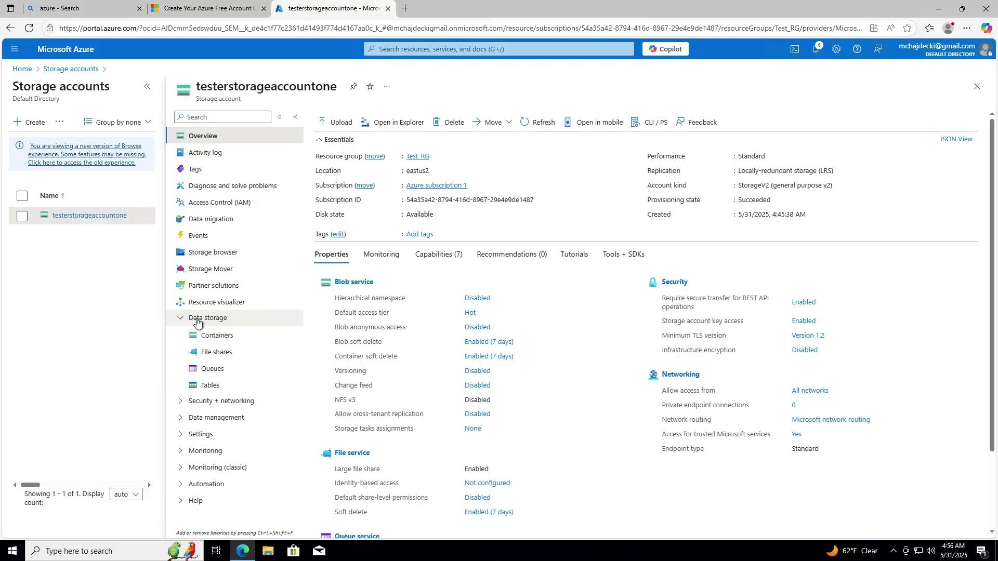
click(211, 337)
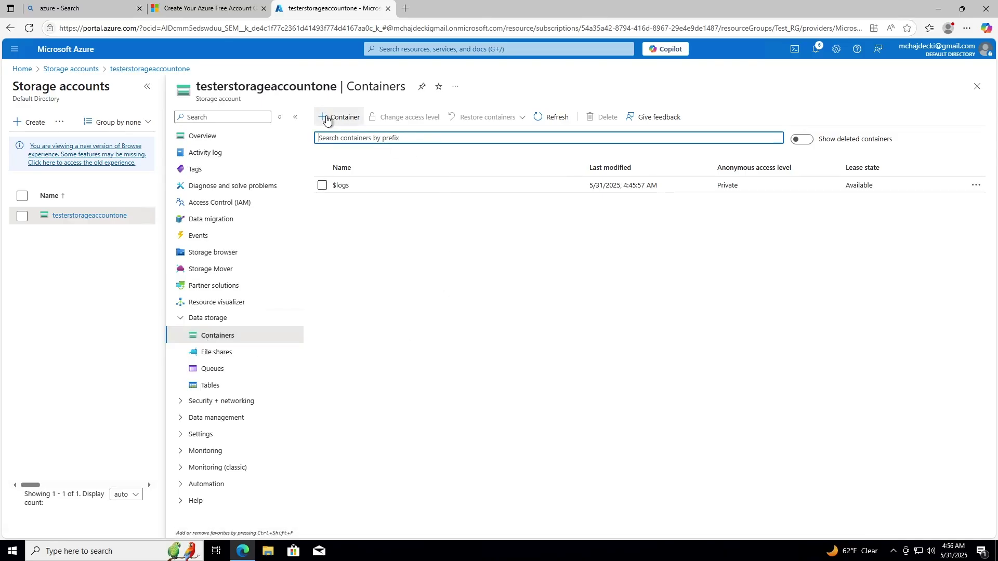
- Add a private container named 'test' alongside $logs
click(329, 119)
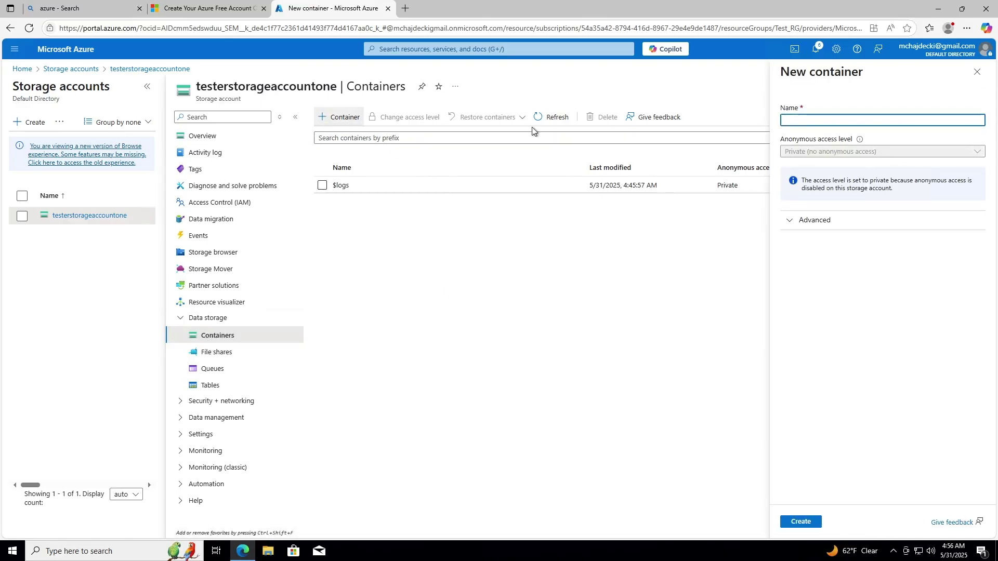
click(838, 121)
text(test)
click(858, 260)
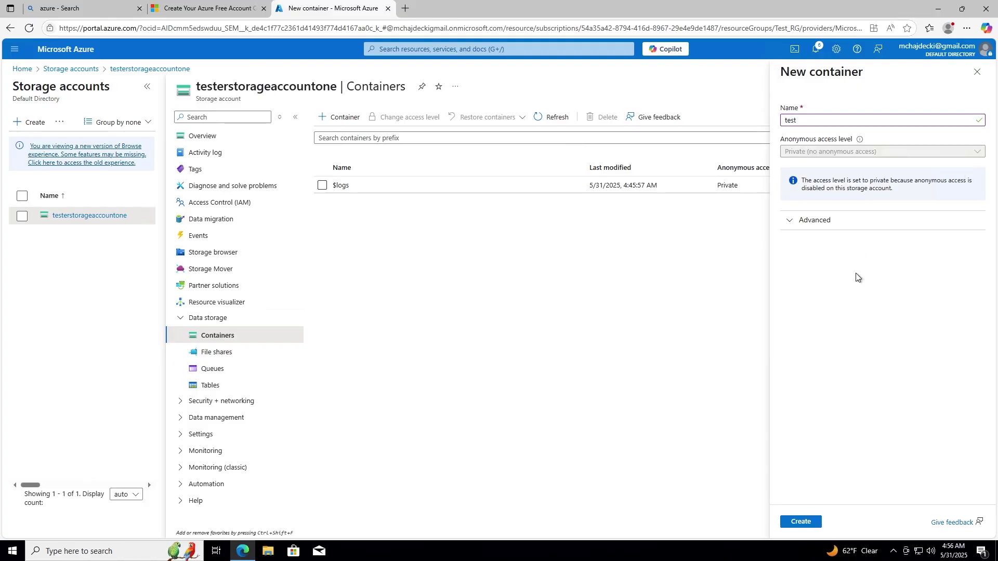
click(813, 521)
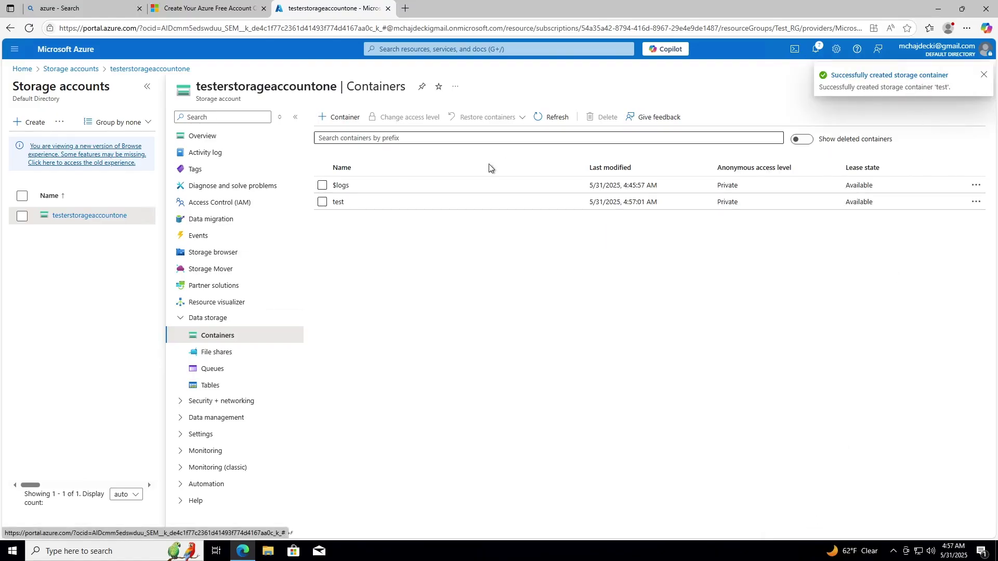
- Upload TestFile.txt from the desktop into the test container as a Hot-tier block blob
click(363, 201)
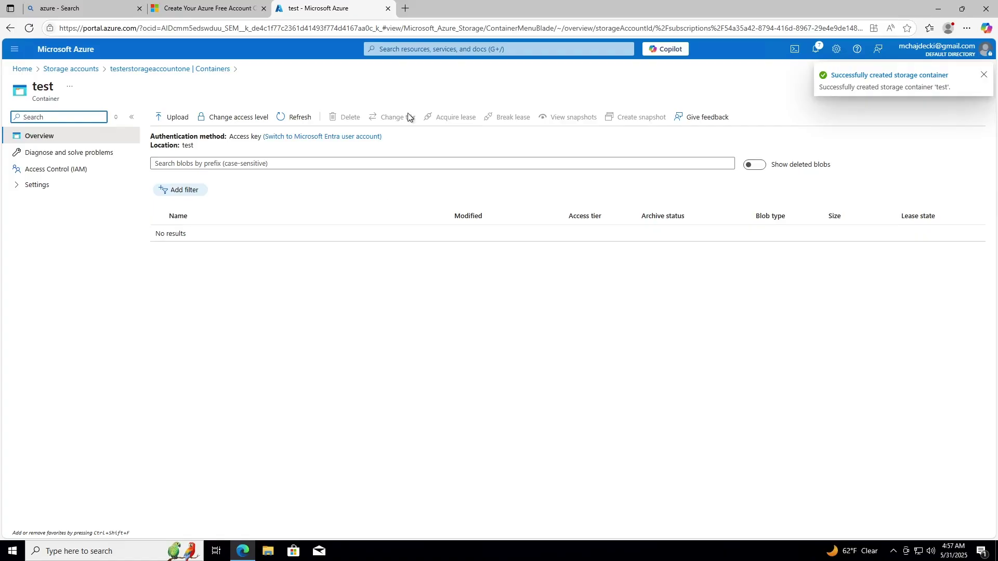
click(172, 118)
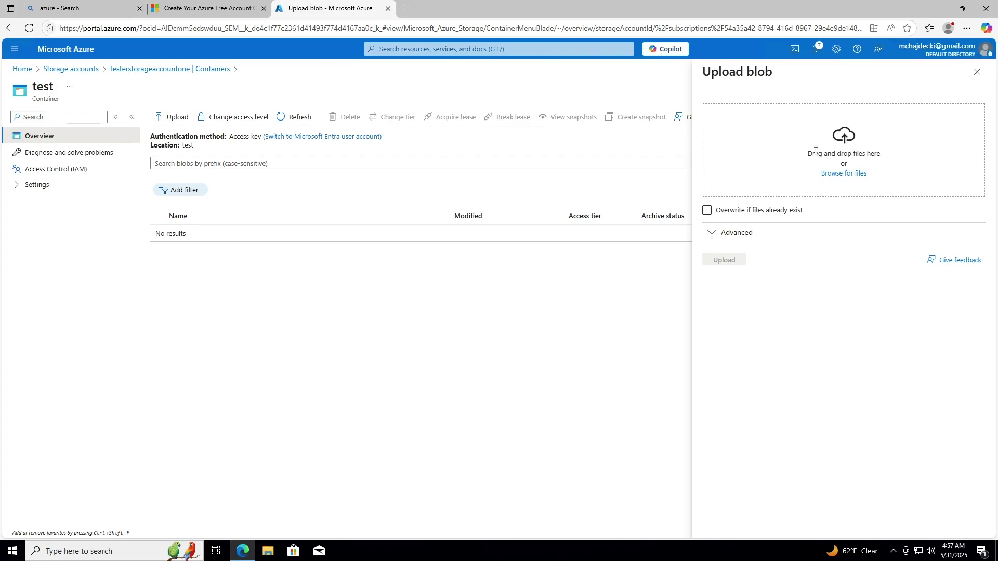
click(850, 175)
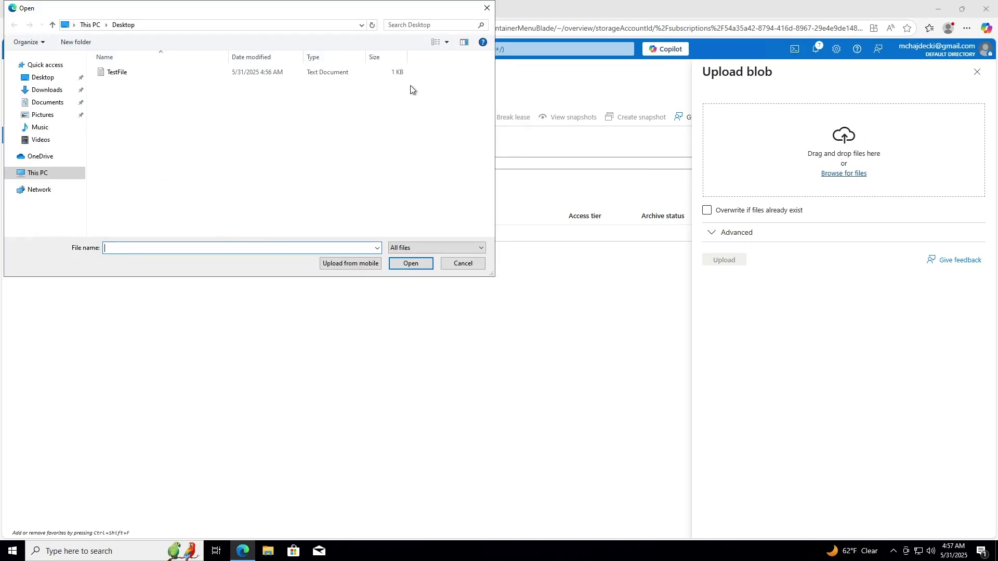
click(149, 73)
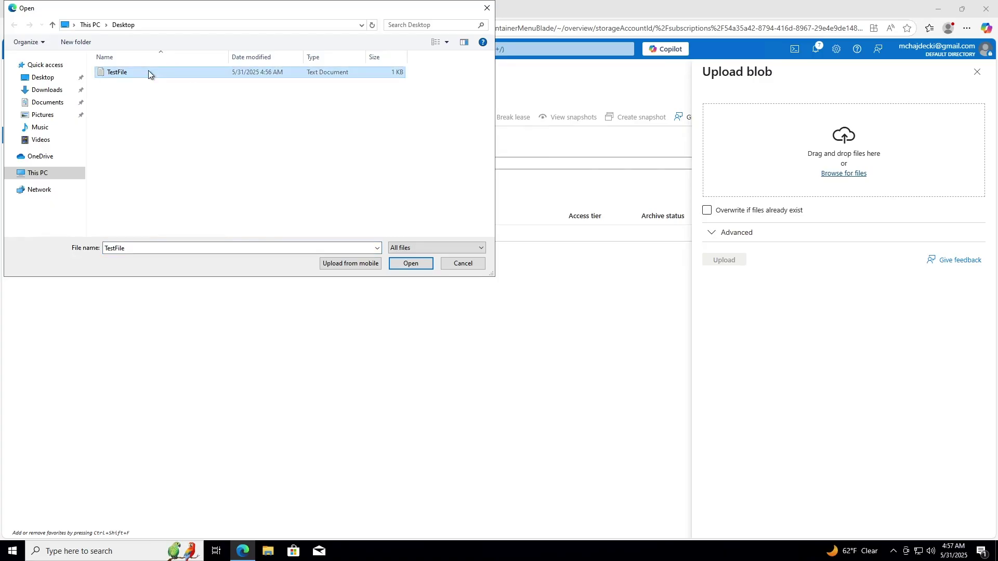
double_click(148, 72)
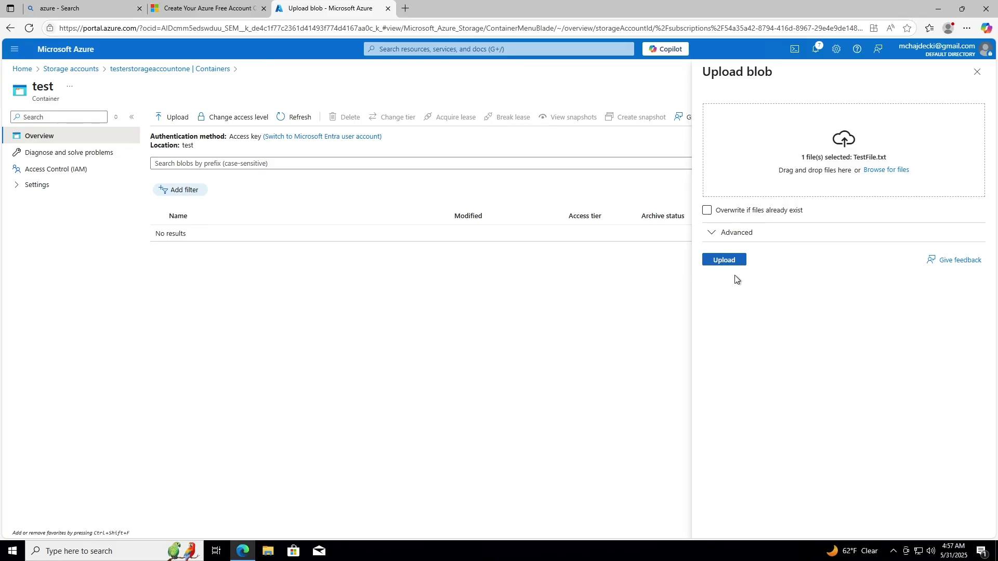
click(734, 260)
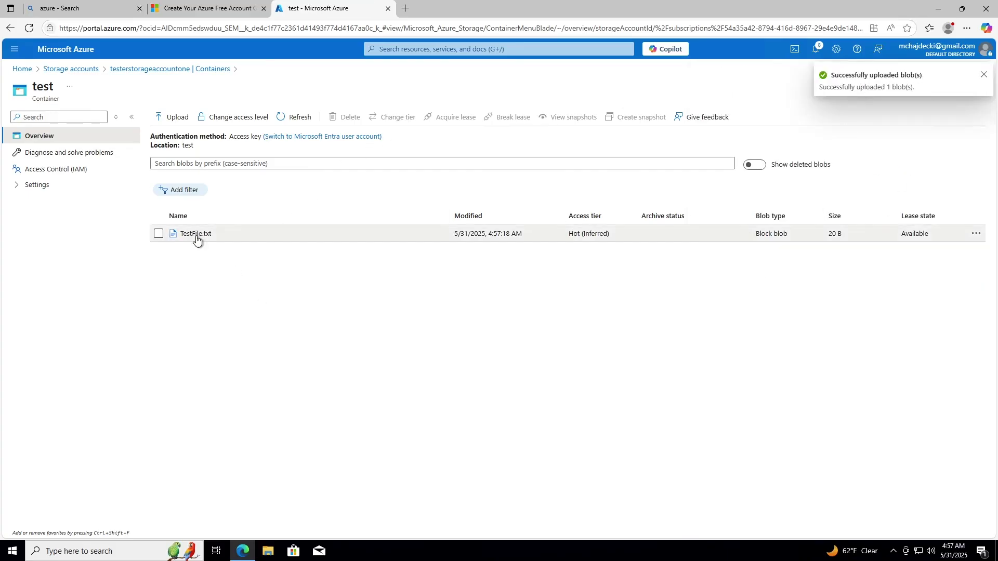
- Add the line 'This is a test file change' to TestFile.txt, save it, and download it
click(976, 235)
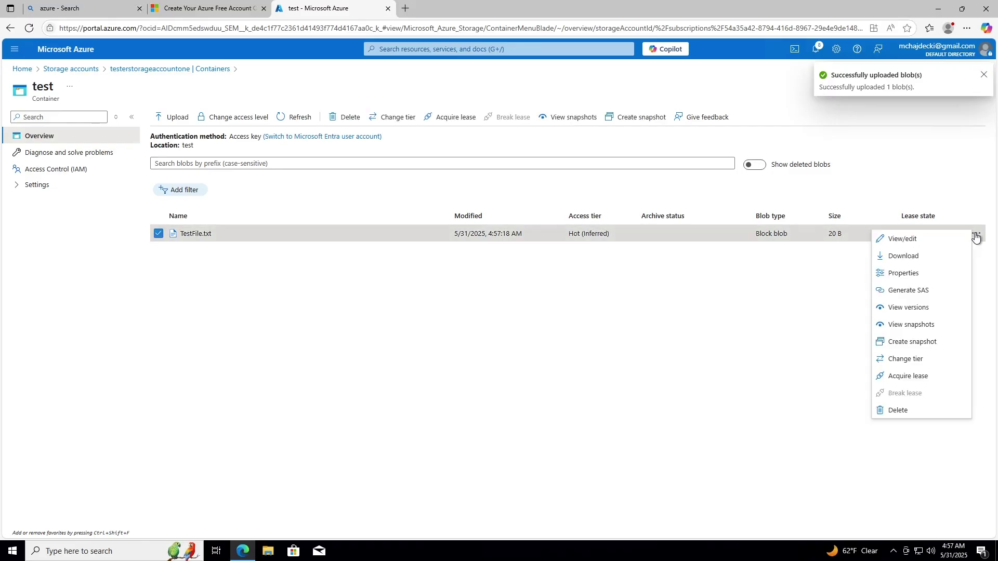
click(900, 241)
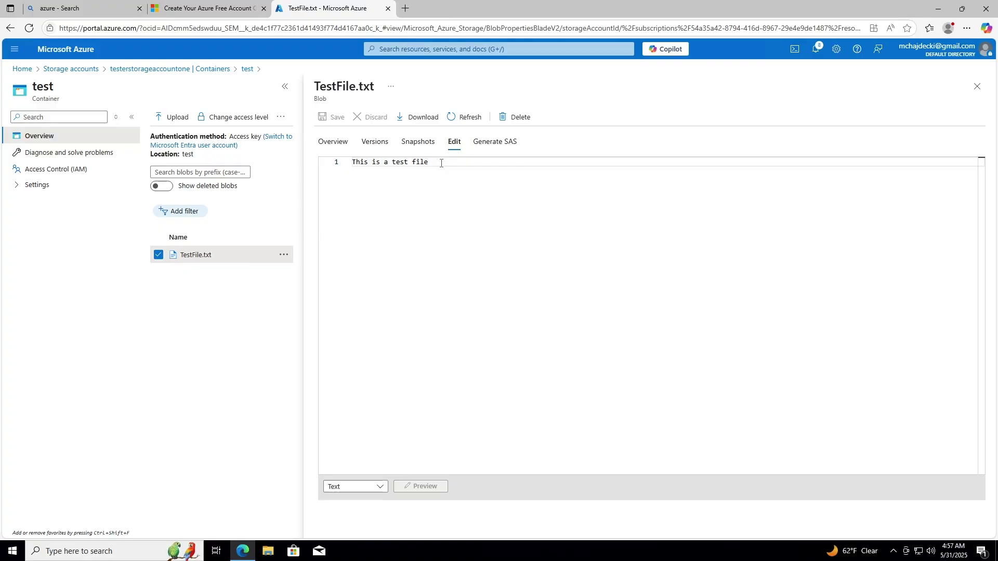
key(Return)
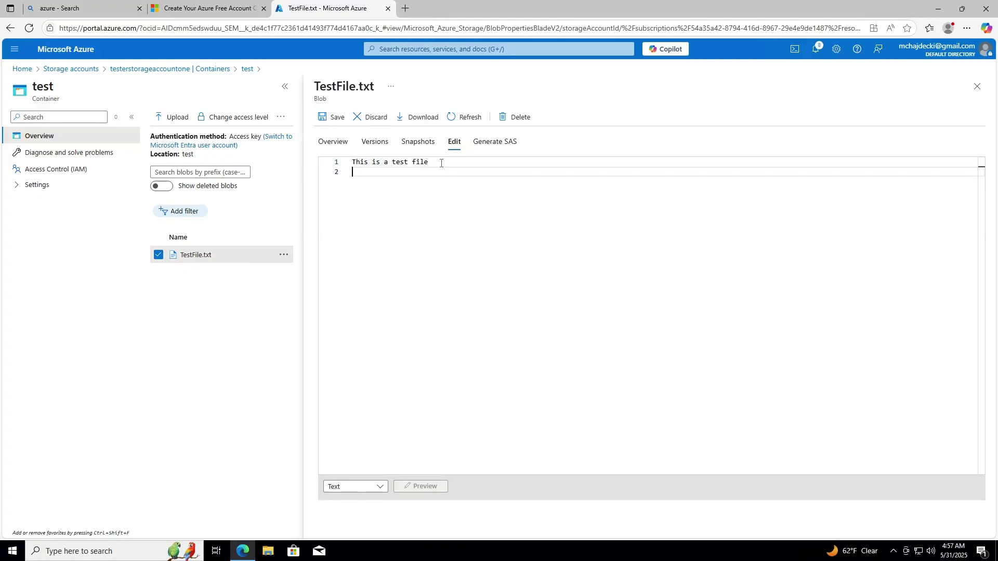
text(This is a test file change)
click(331, 118)
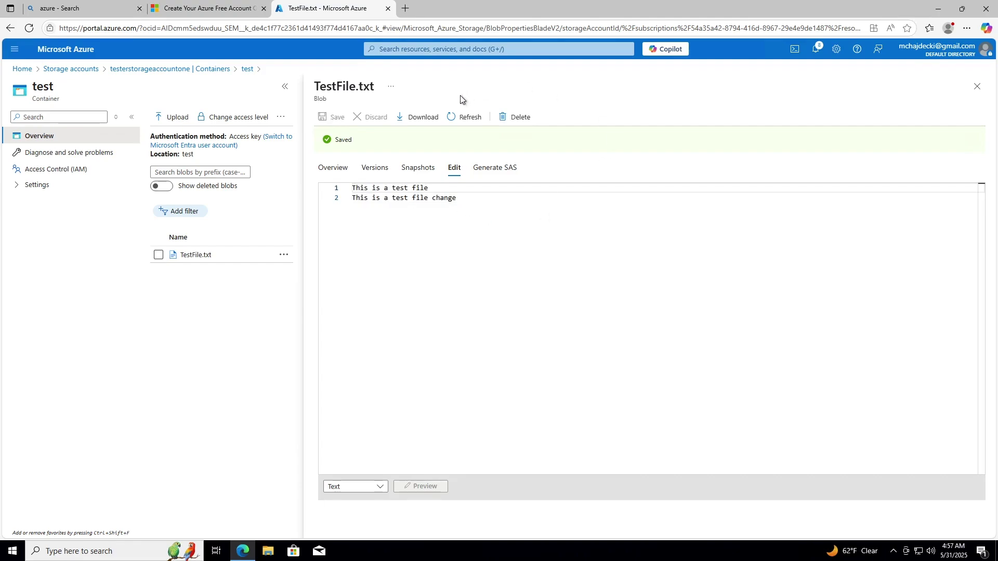
click(420, 120)
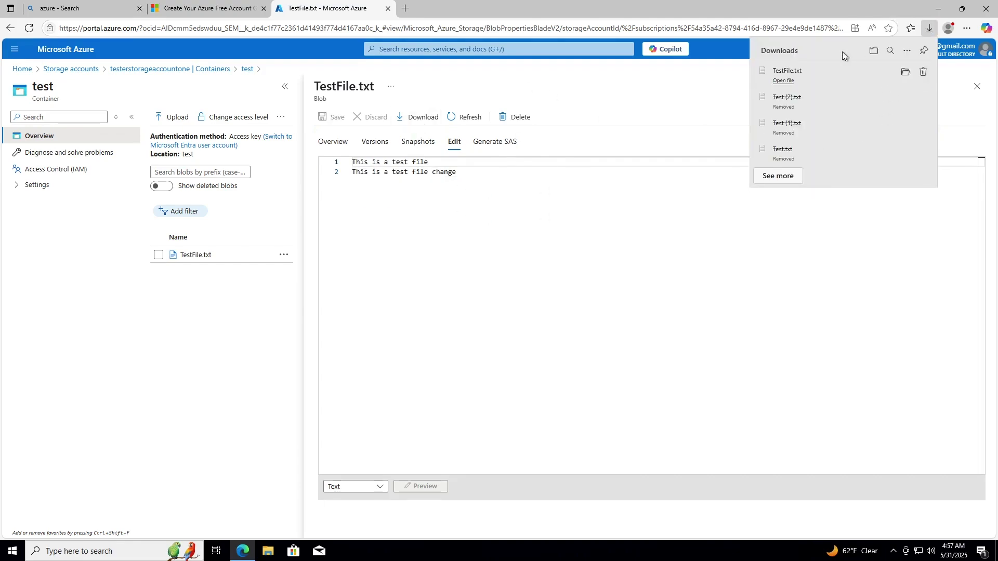
- Open the downloaded TestFile.txt from Edge's Downloads panel to check both lines
click(784, 76)
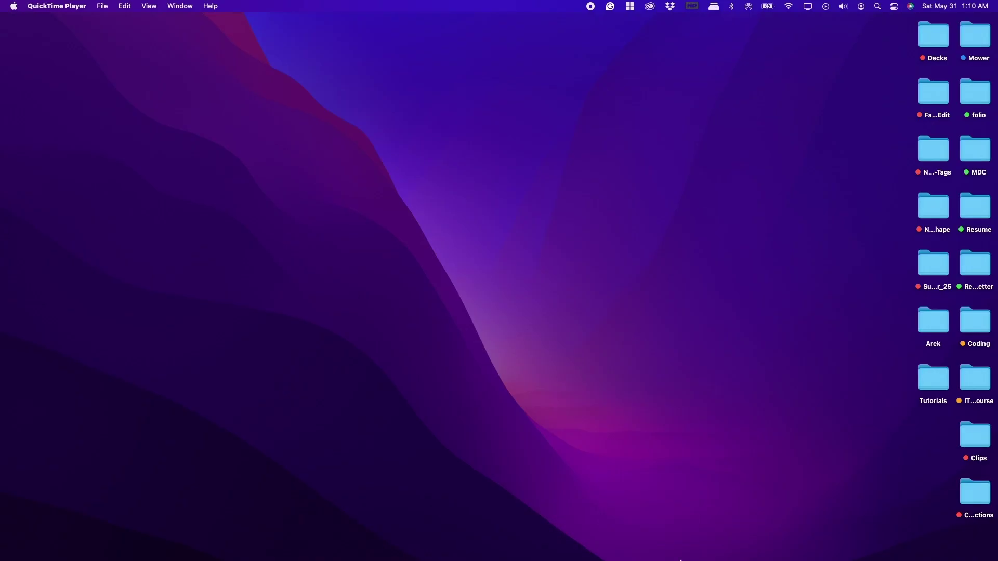
- Restore and maximize the Azure window, go to Virtual machines, and show the Create options
click(647, 524)
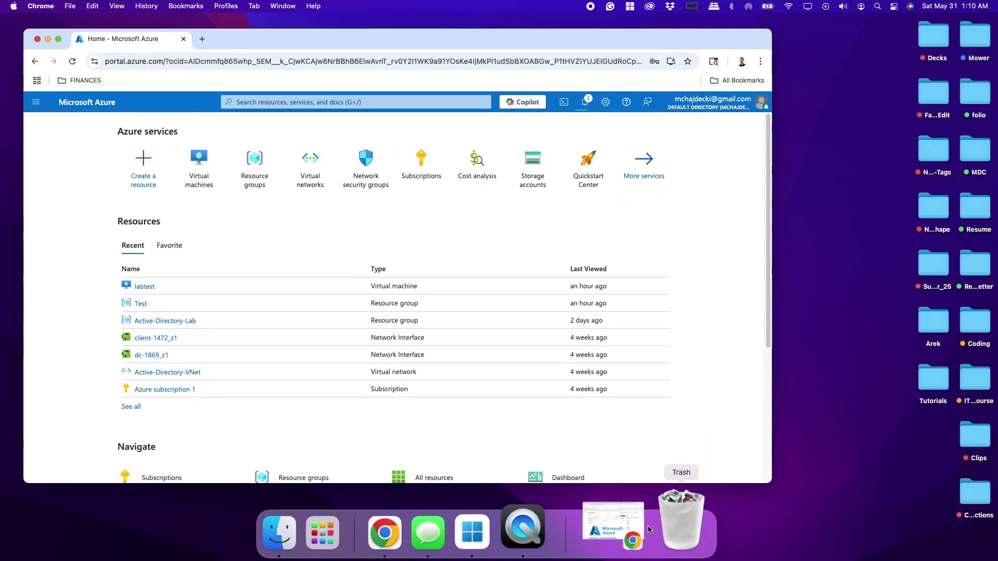
click(59, 40)
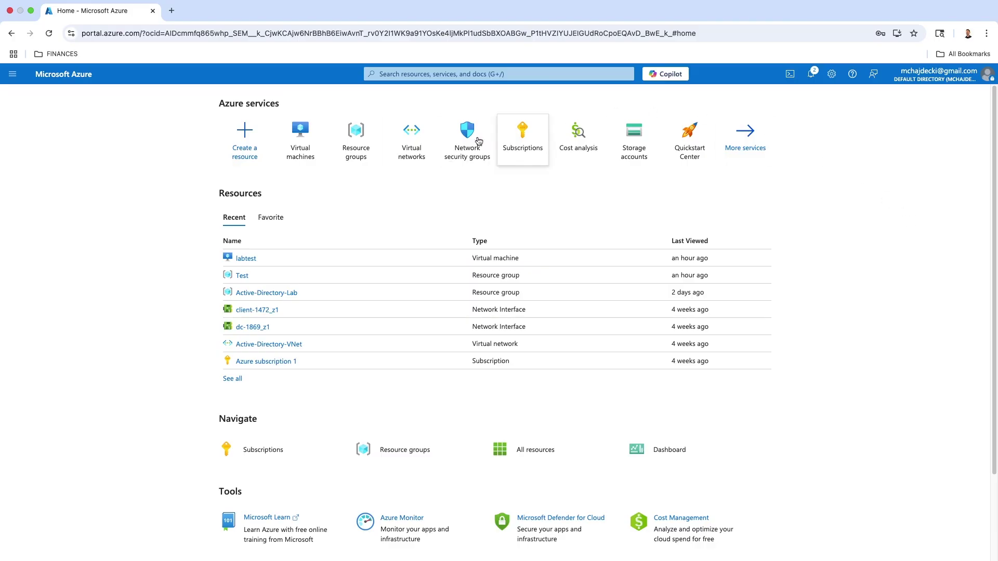
click(297, 140)
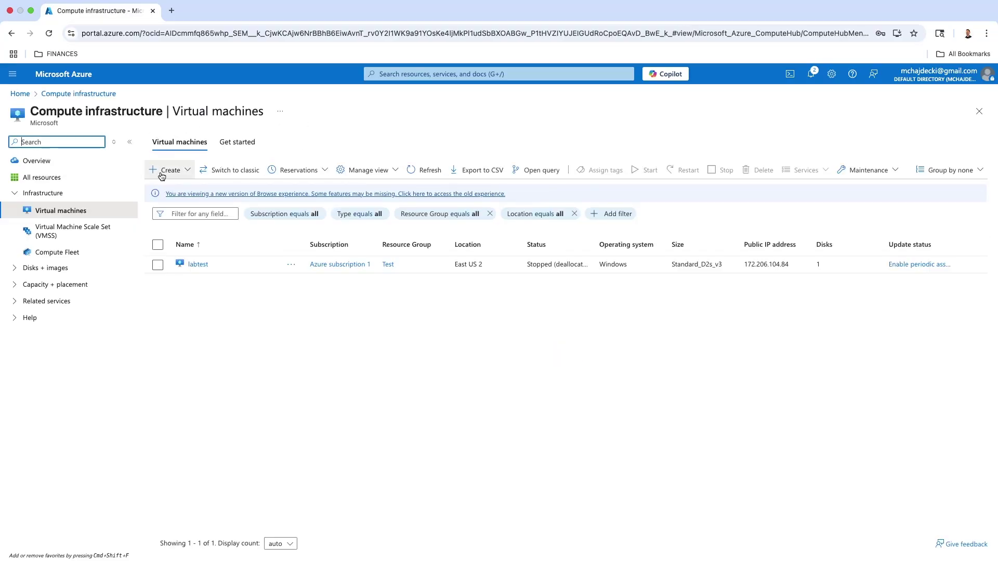
click(162, 175)
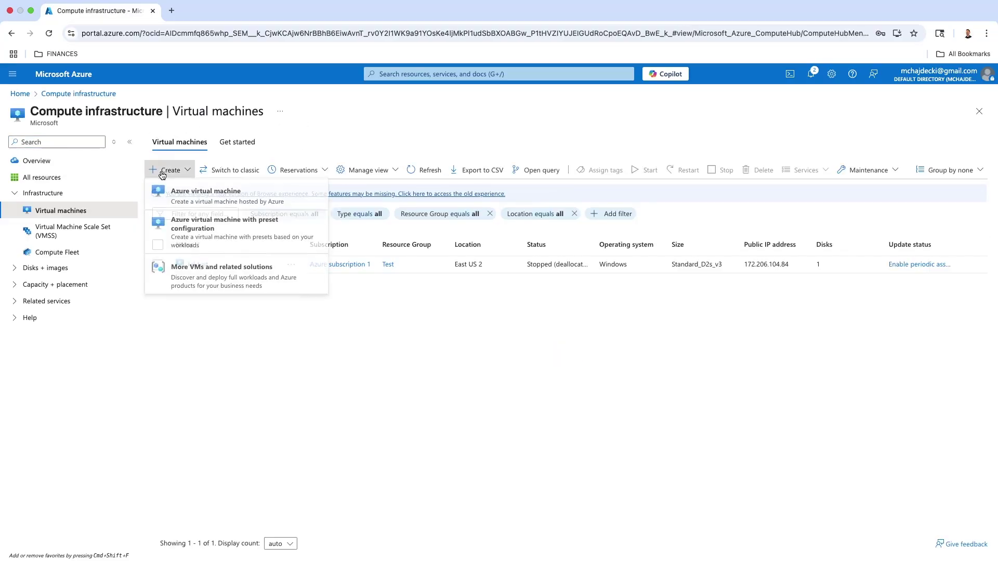
- Start an Azure virtual machine under Azure subscription 1 in resource group Test_RG
click(170, 198)
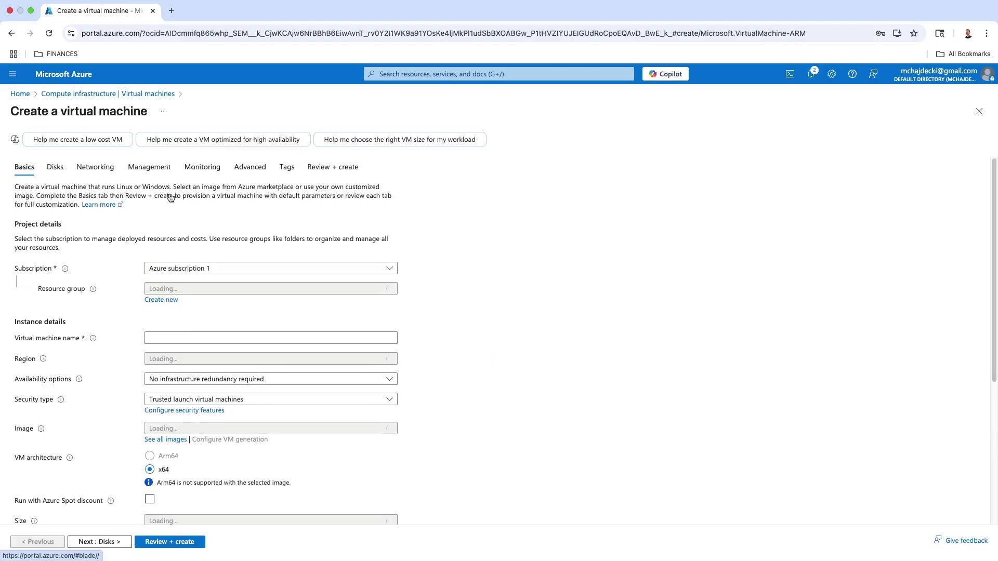
scroll(160, 212, down, 1)
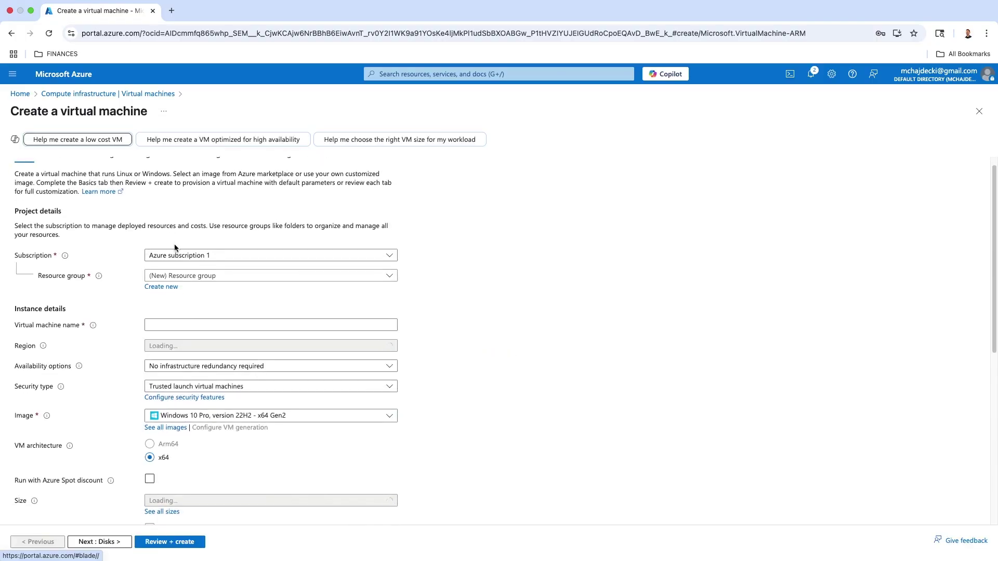
click(386, 261)
click(353, 283)
click(347, 276)
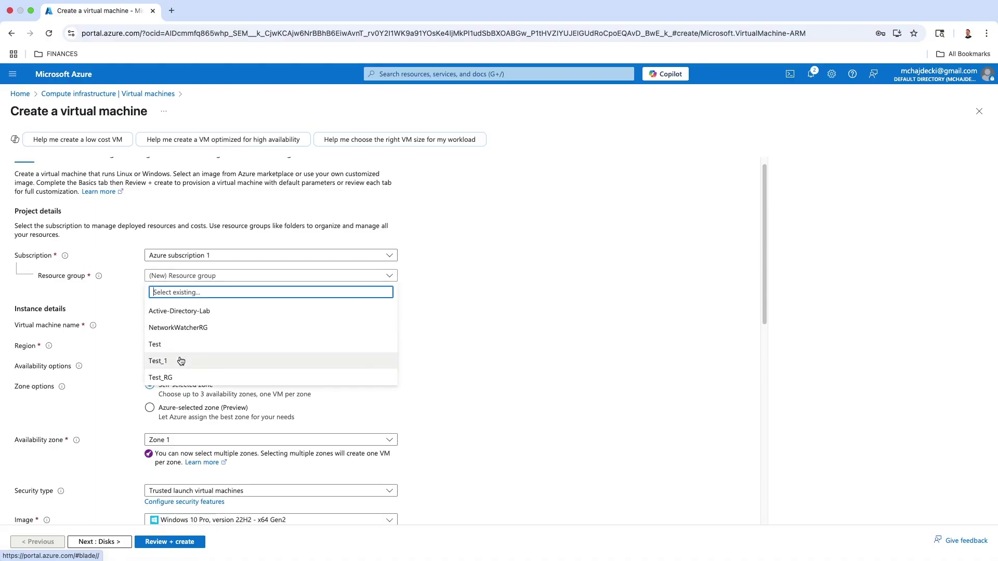
click(197, 378)
- Name the new VM loggingintovm
scroll(255, 301, down, 1)
click(242, 303)
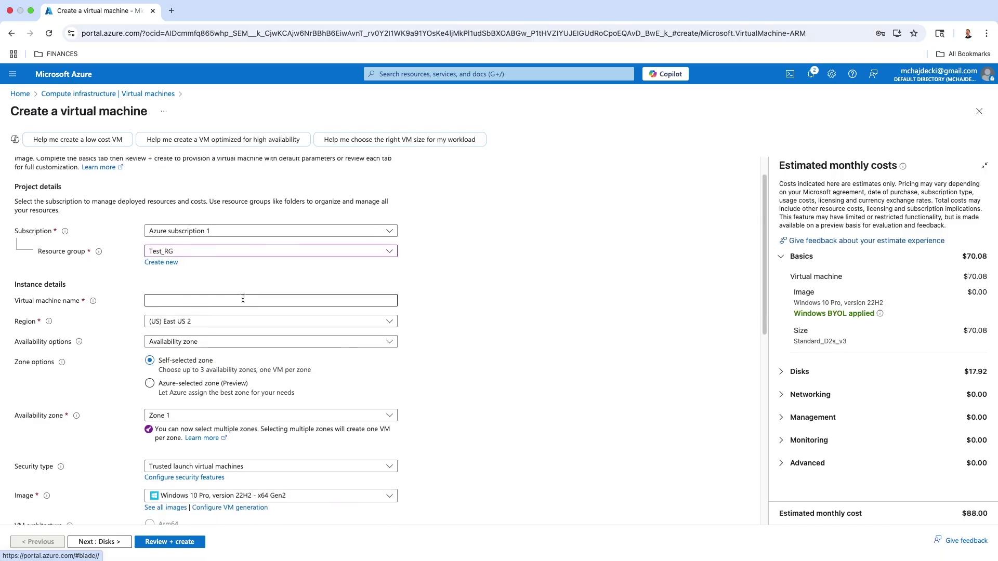
text(I)
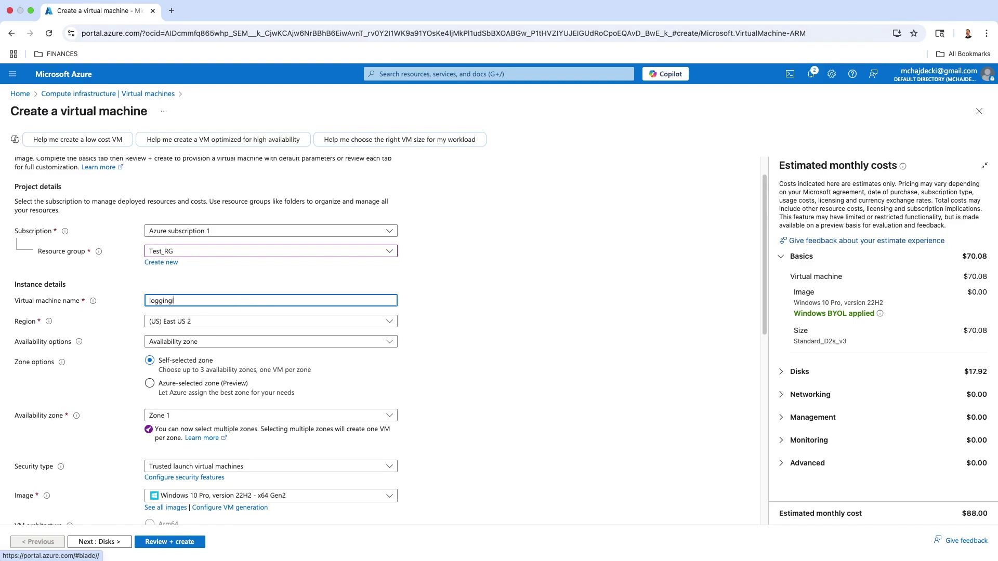
key(BackSpace)
click(459, 327)
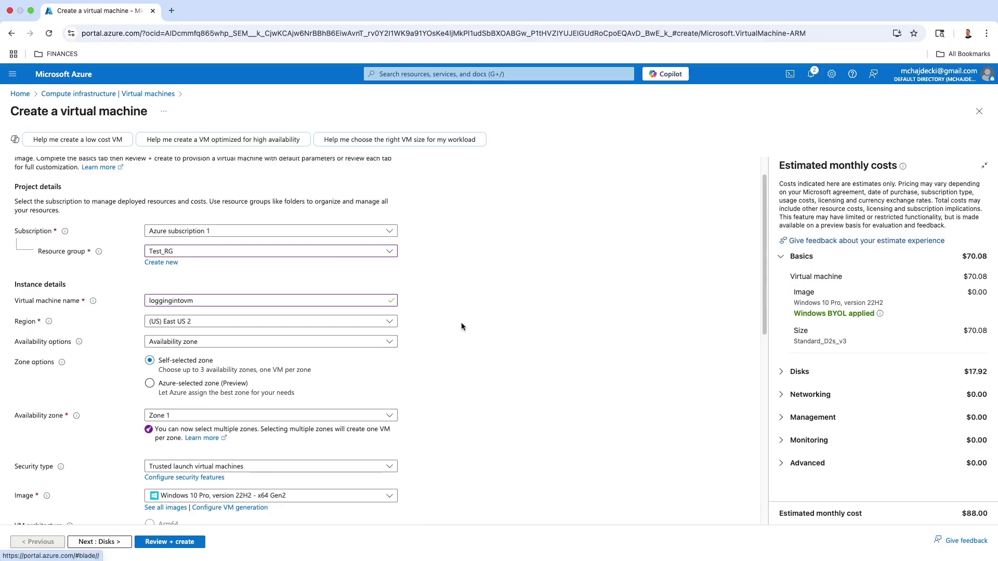
scroll(460, 322, down, 1)
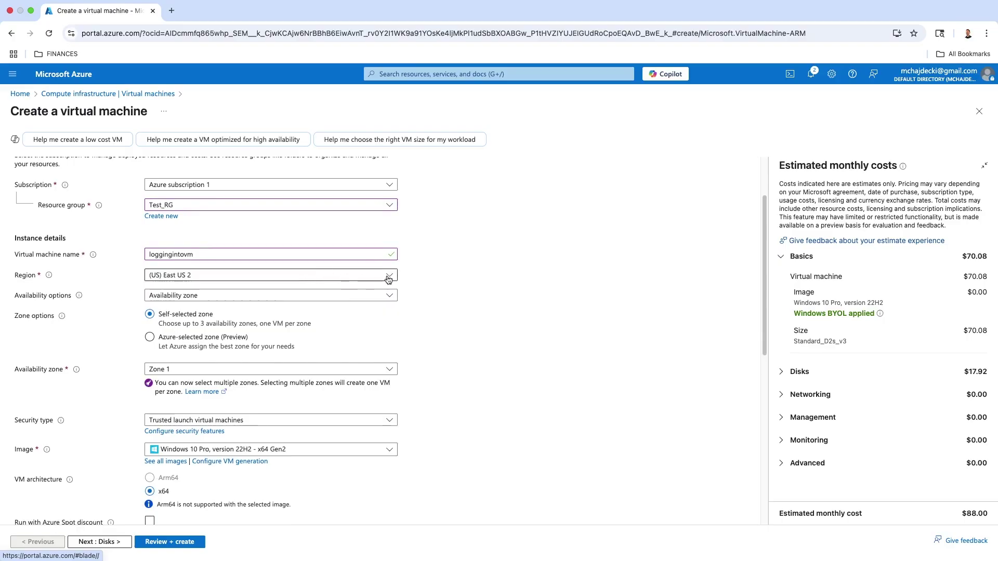
scroll(390, 278, down, 1)
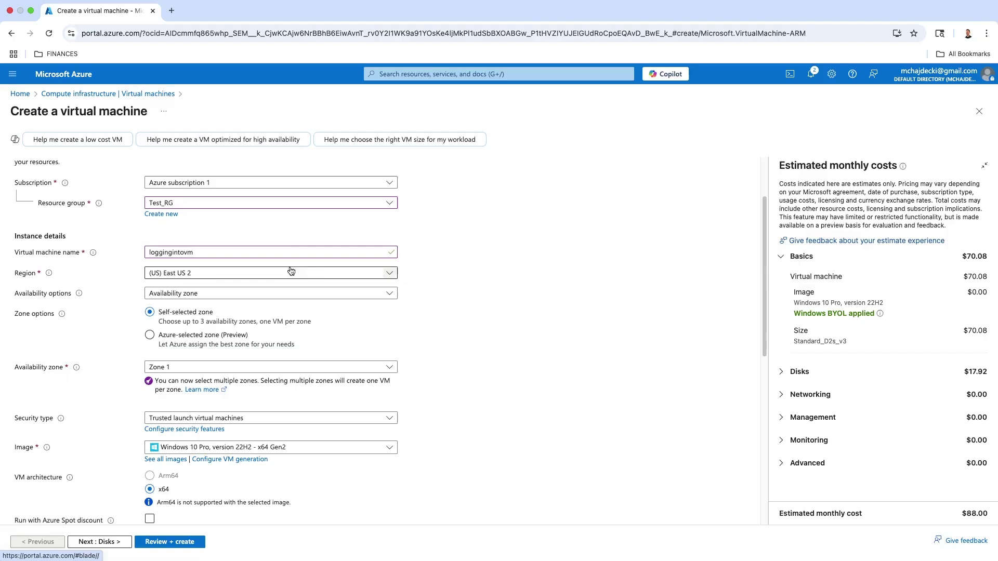
scroll(279, 274, down, 2)
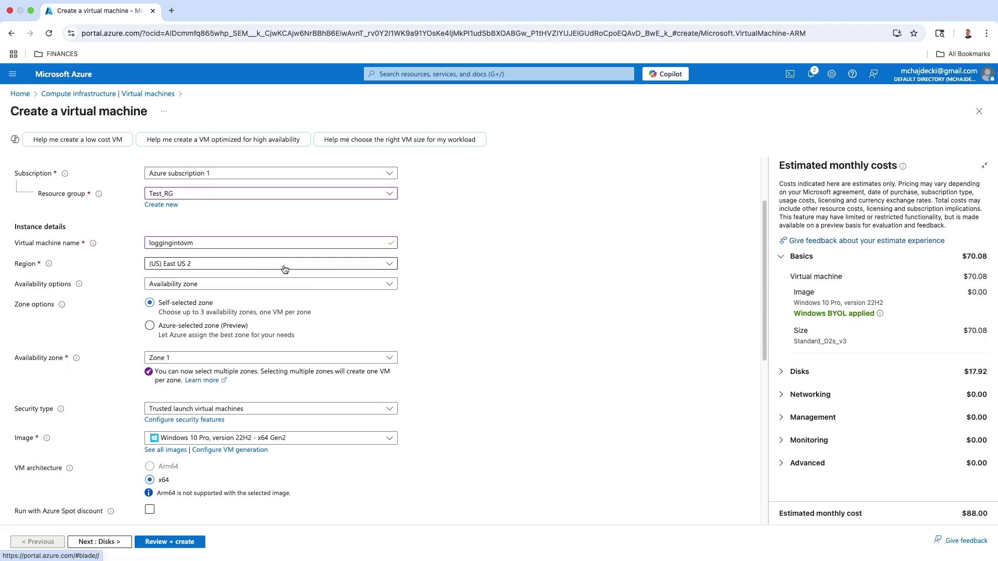
scroll(422, 277, down, 3)
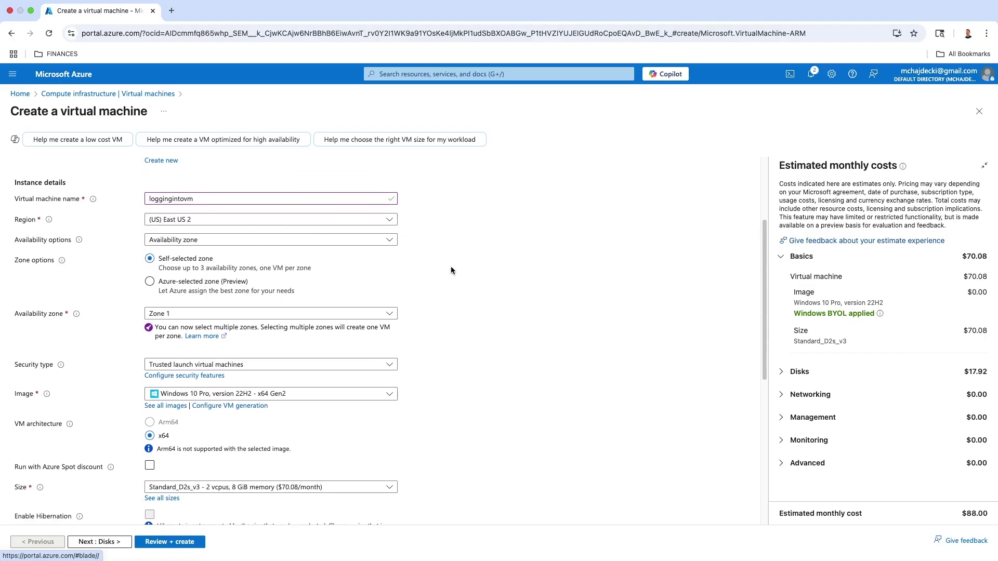
- Select Windows 10 Pro, version 22H2 - x64 Gen2 as the image, keeping size Standard_D2s_v3 in East US 2
click(388, 383)
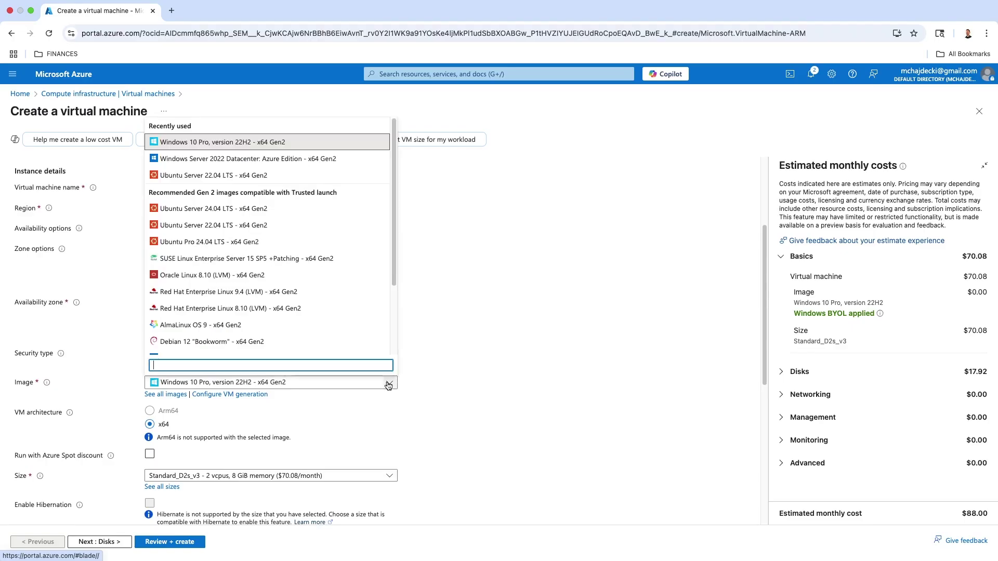
scroll(230, 292, down, 3)
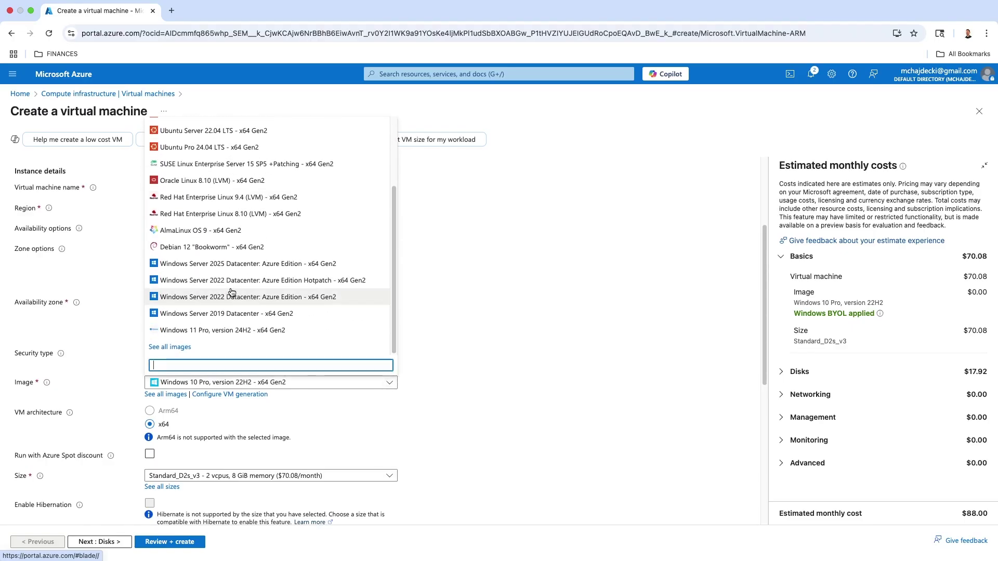
scroll(208, 296, up, 3)
scroll(251, 317, down, 3)
scroll(268, 297, up, 3)
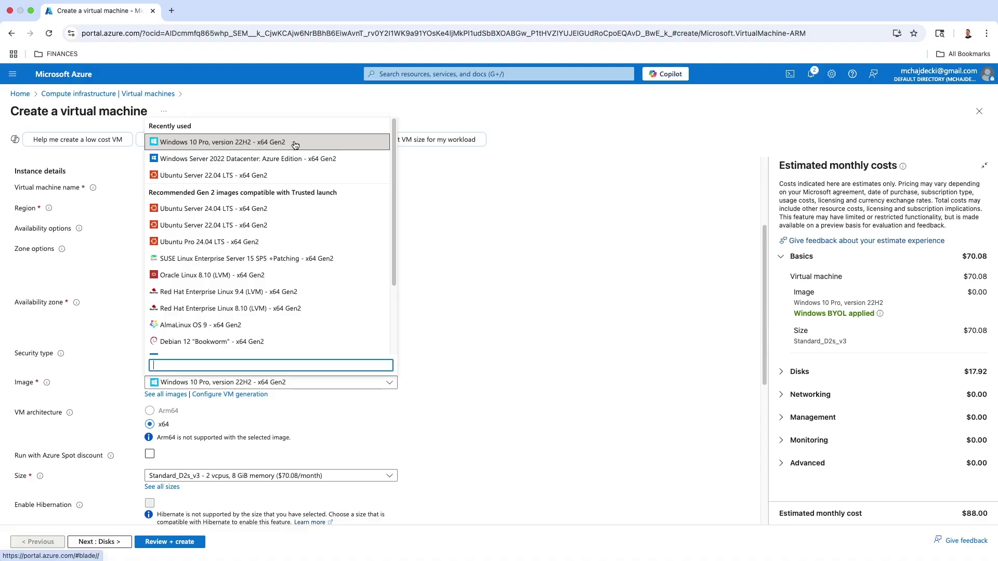
click(296, 145)
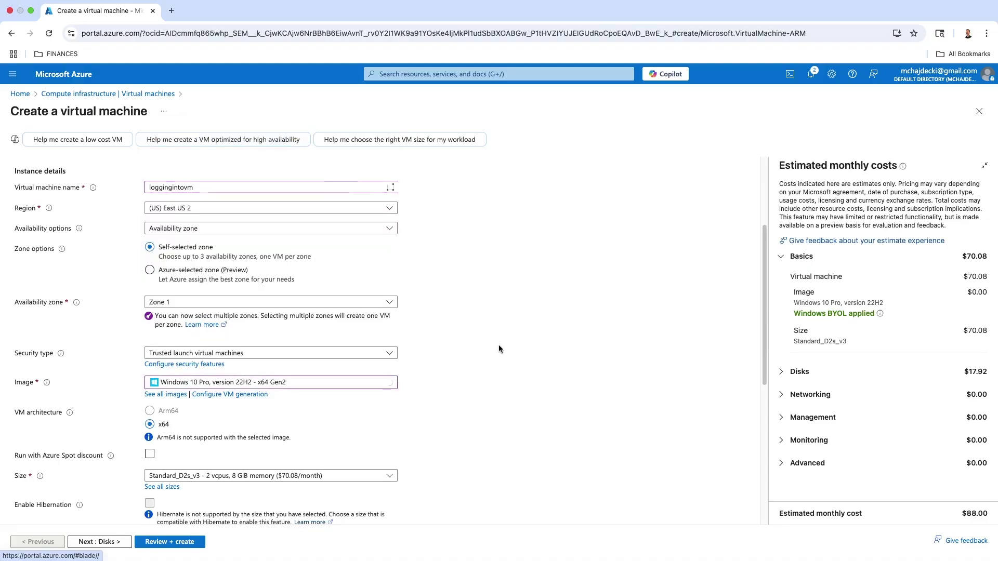
scroll(498, 344, down, 3)
scroll(497, 345, down, 3)
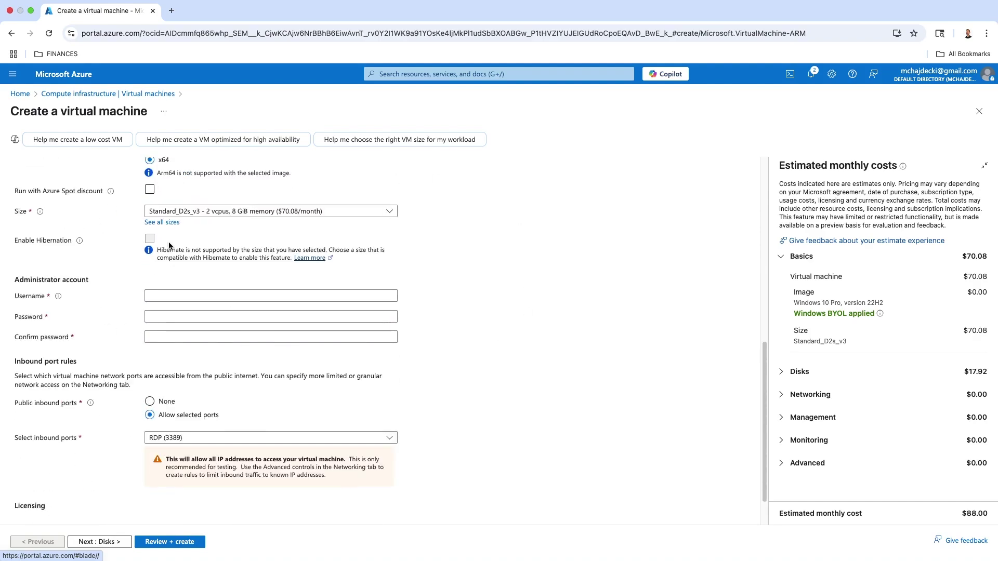
scroll(171, 247, up, 2)
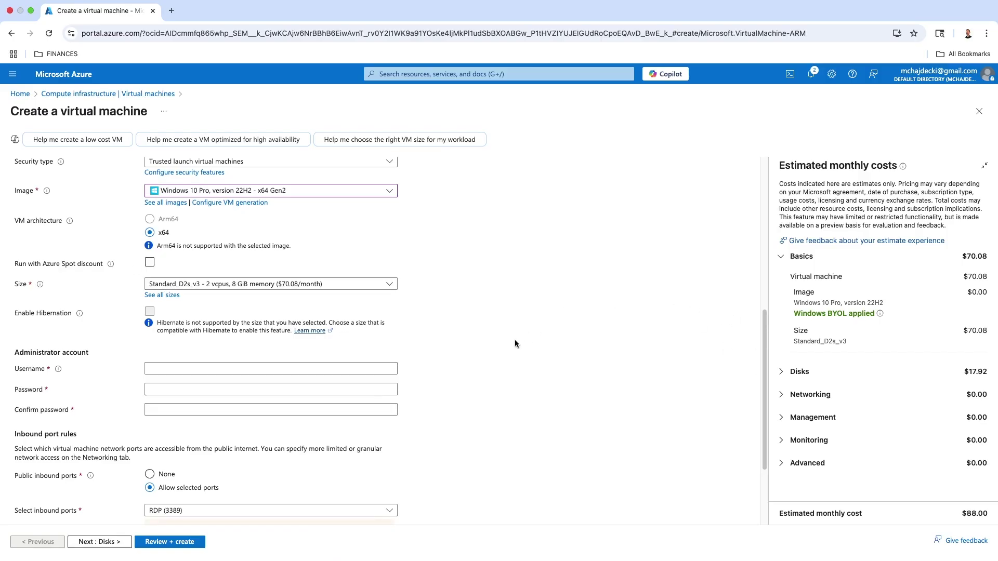
scroll(437, 325, down, 1)
- Enter the administrator username, password, and password confirmation
click(194, 317)
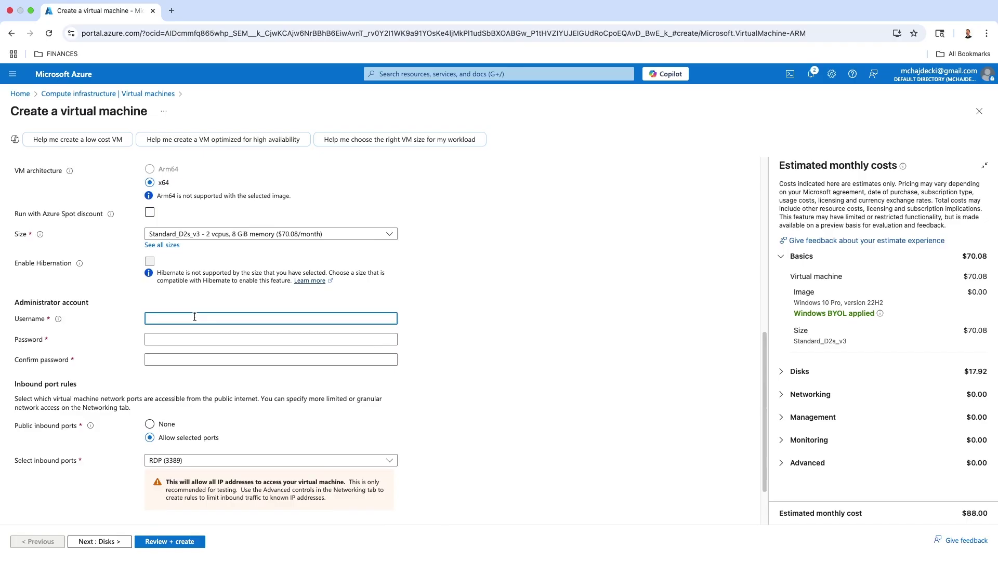
text(testuser1)
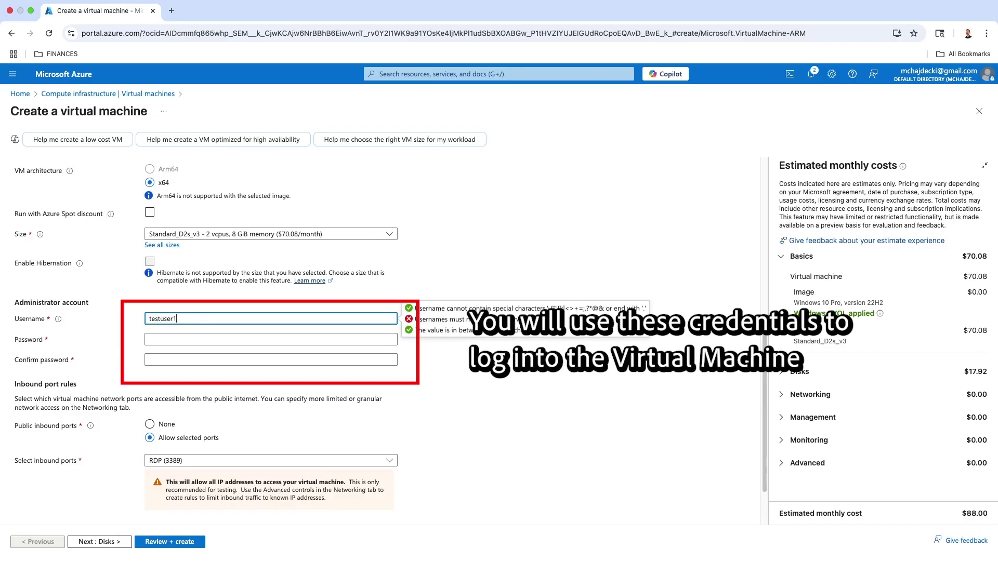
key(Tab)
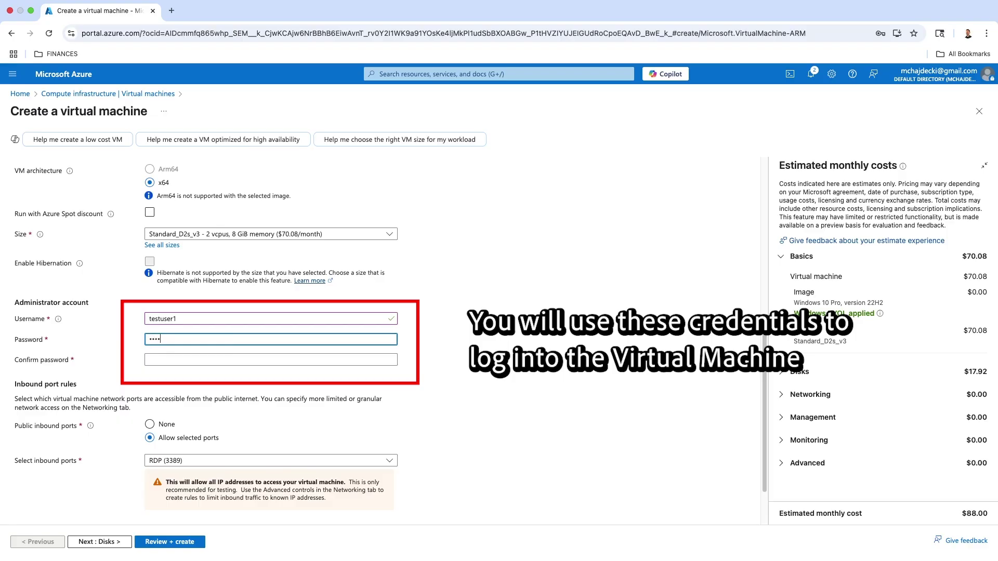
key(Tab)
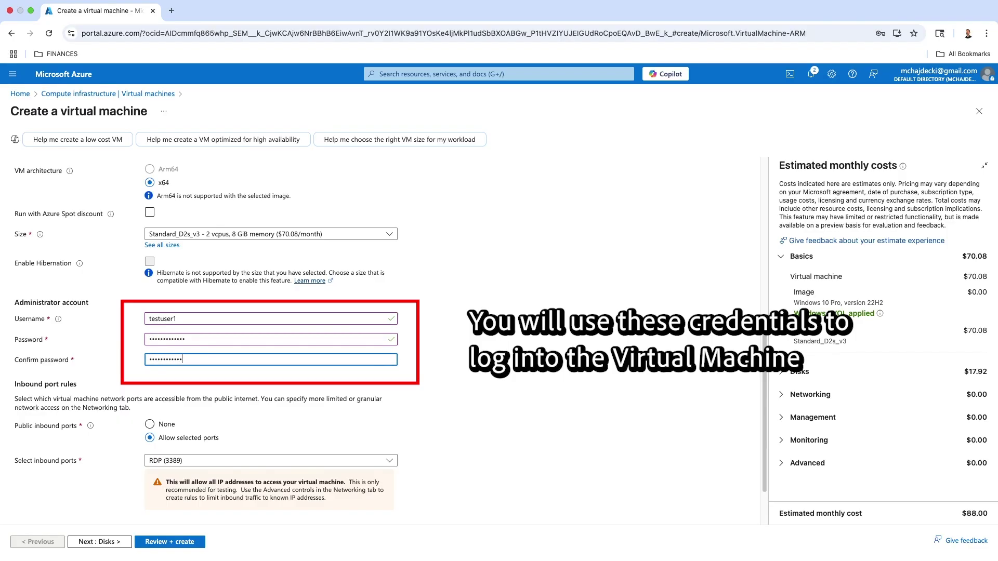
scroll(466, 328, down, 1)
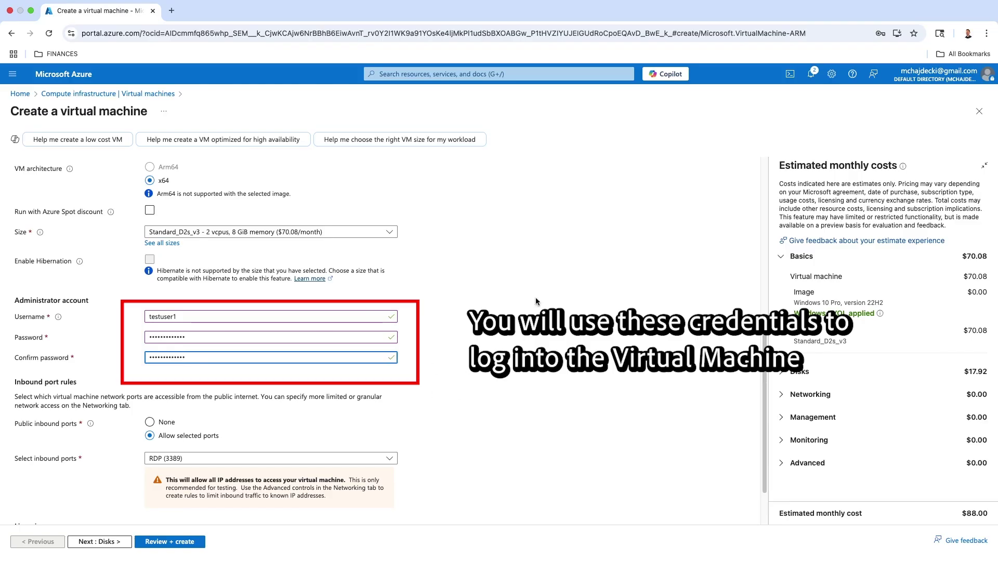
scroll(387, 335, down, 3)
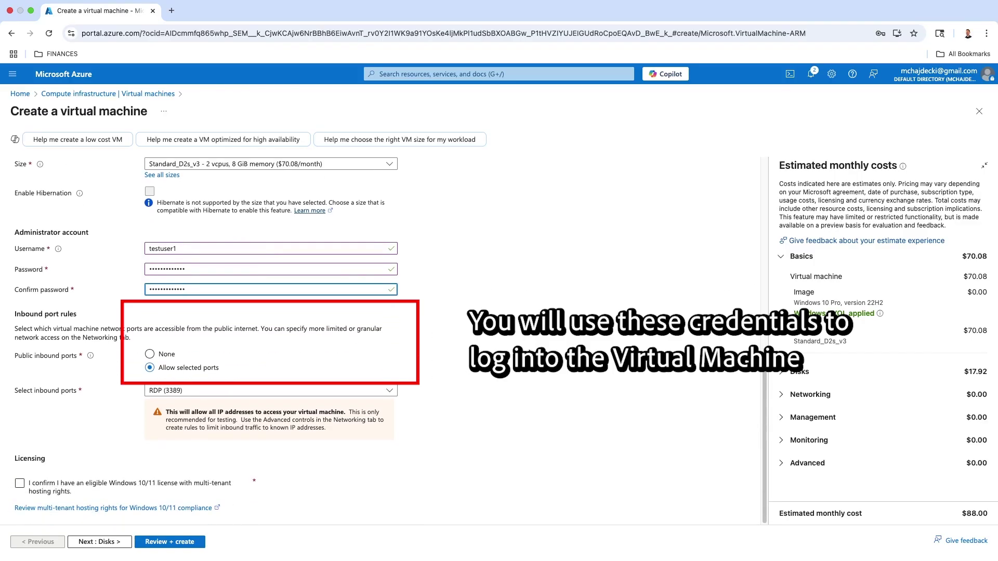
- Confirm the eligible Windows 10/11 licence and continue to the Disks tab
click(20, 486)
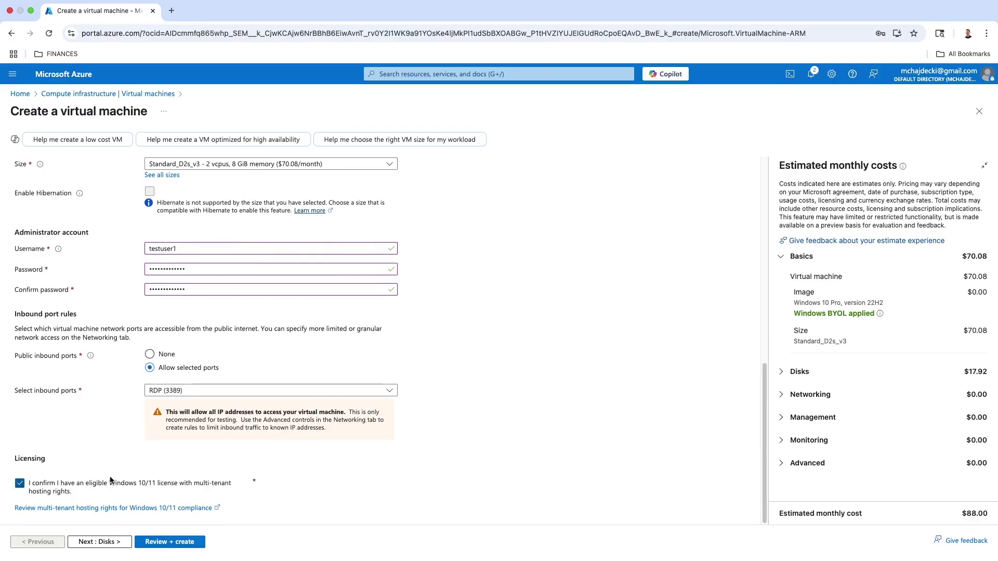
scroll(124, 466, up, 3)
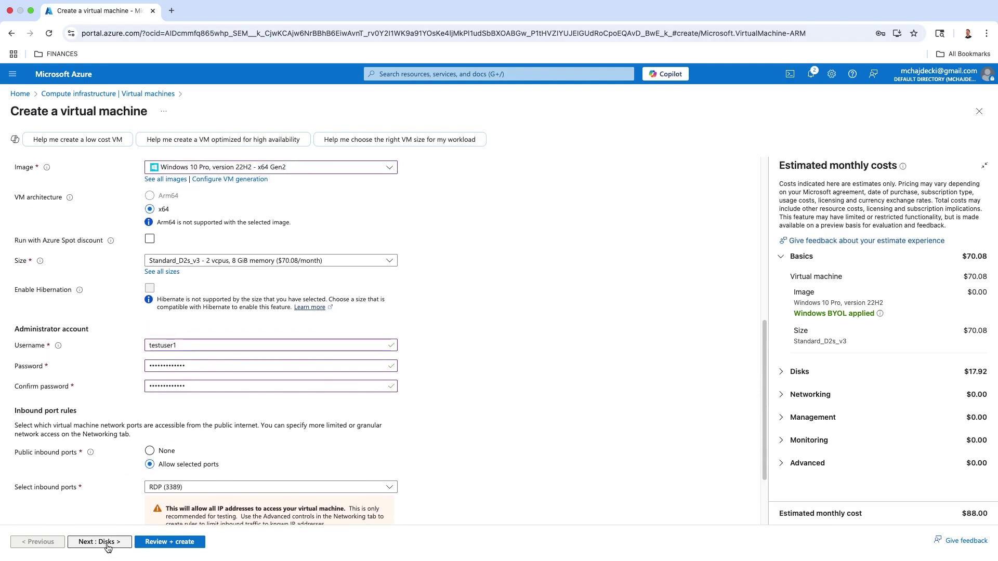
scroll(104, 469, down, 3)
scroll(104, 457, up, 8)
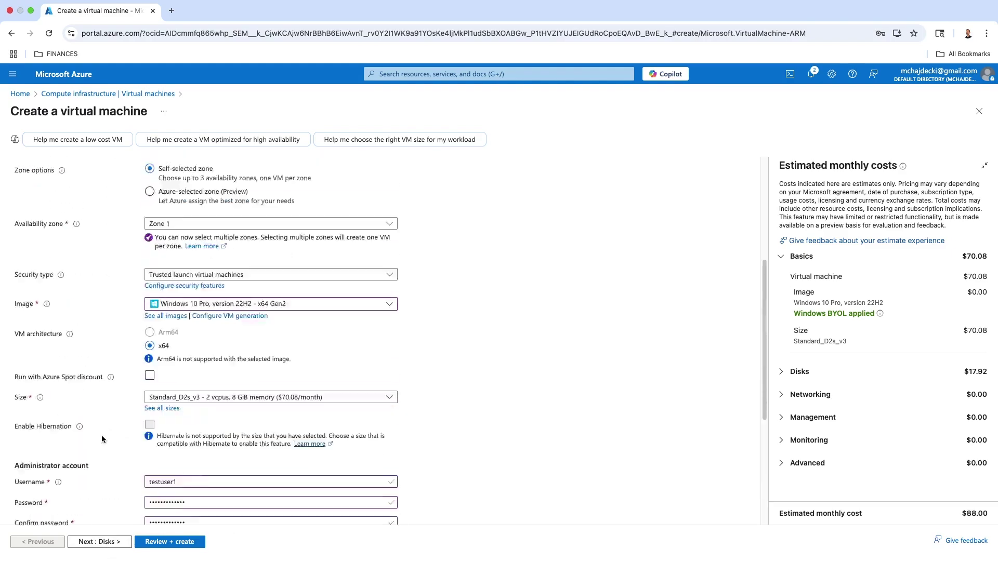
scroll(100, 436, down, 8)
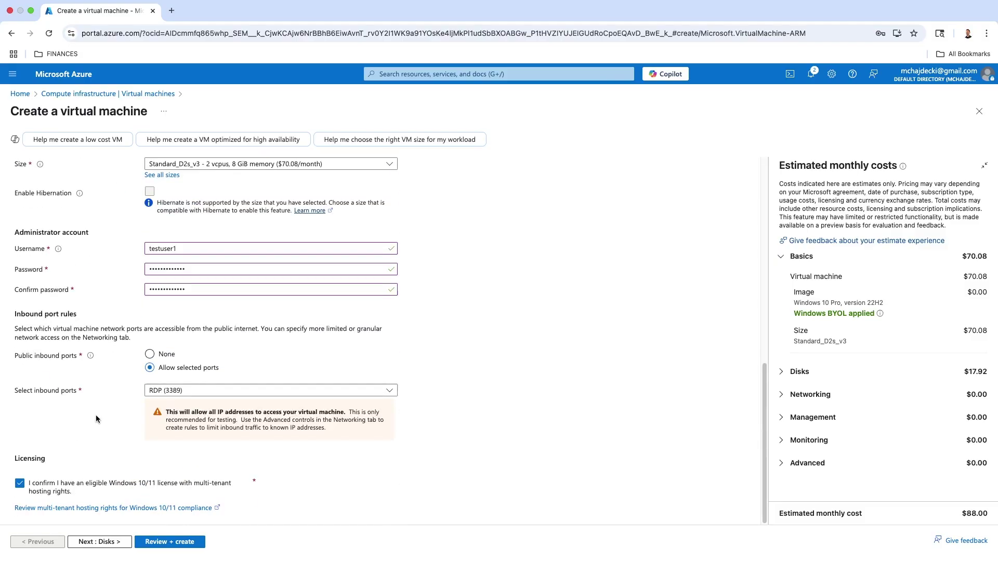
click(99, 541)
- Keep Premium SSD as the OS disk type
scroll(251, 343, down, 1)
click(205, 333)
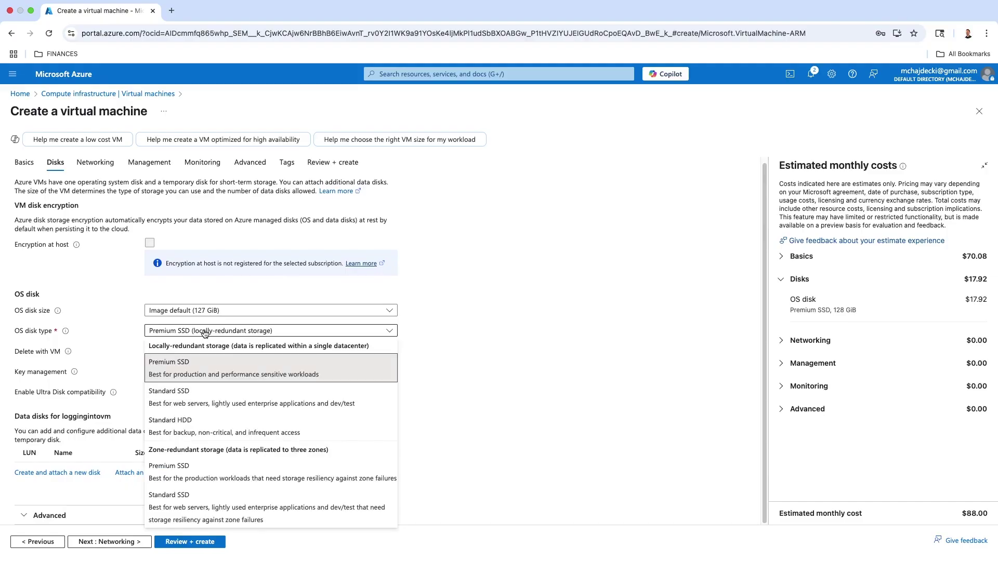
click(521, 309)
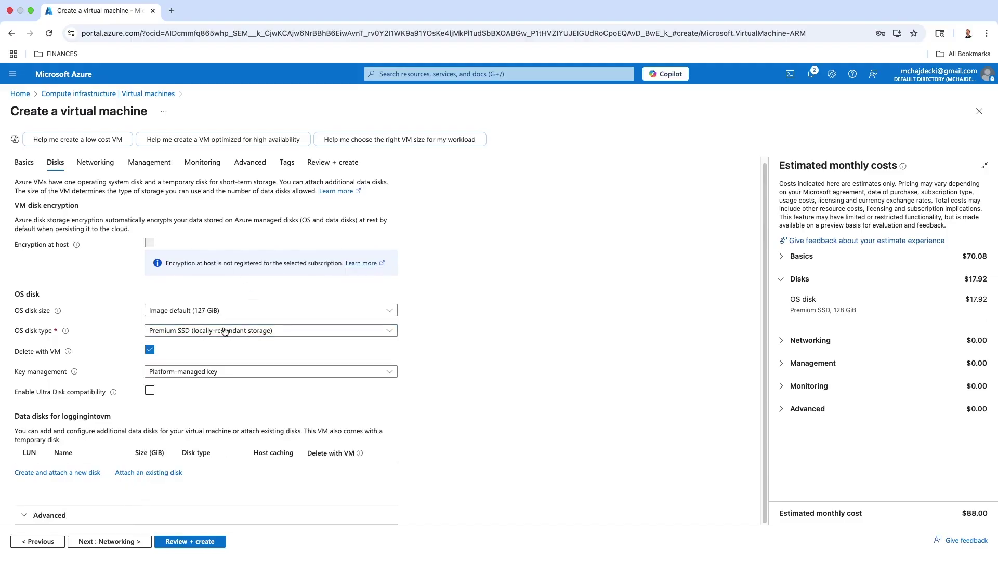
scroll(276, 315, up, 1)
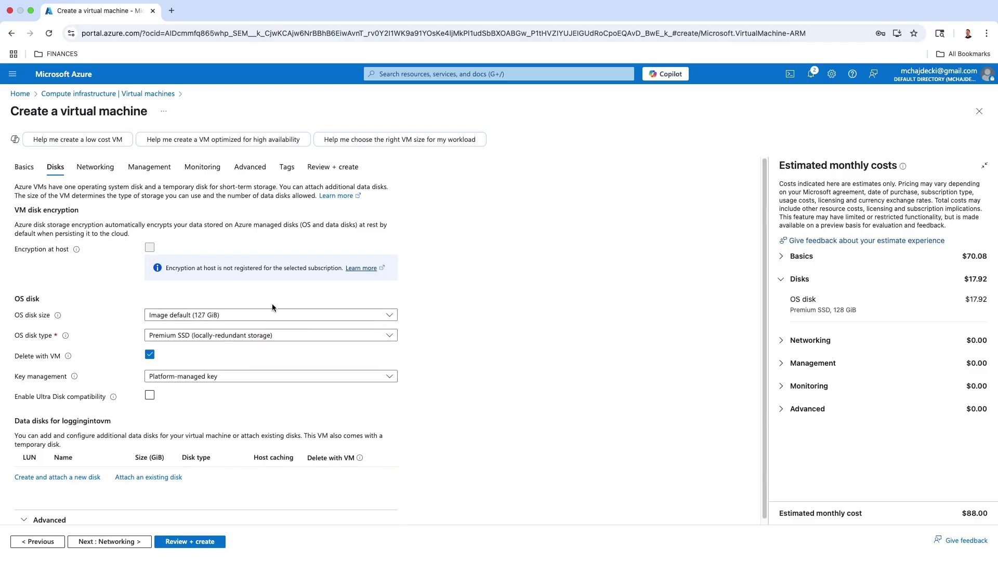
scroll(270, 312, down, 1)
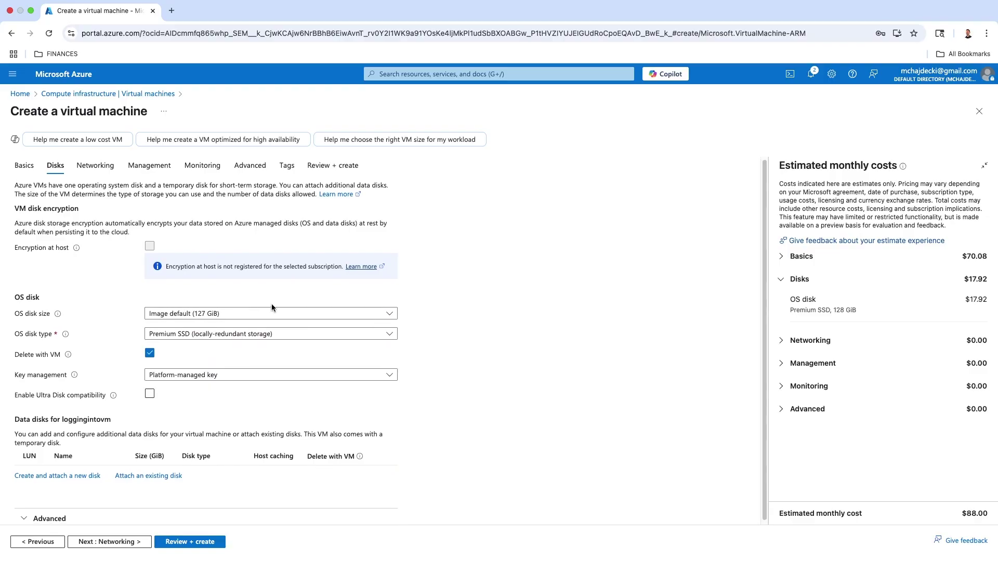
- Pass validation, dismiss the save-password popup, and create the loggingintovm VM
click(187, 542)
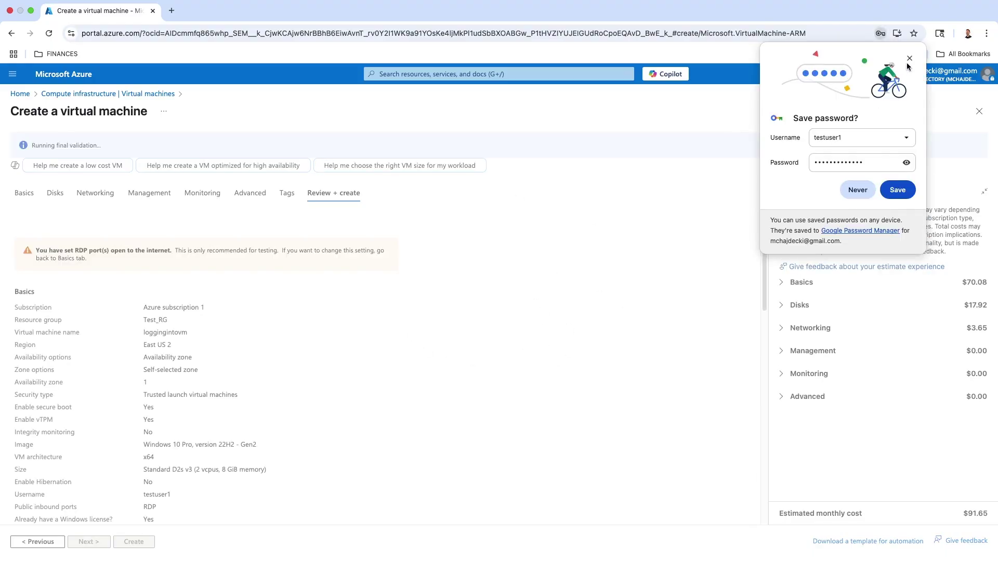
click(910, 58)
scroll(308, 281, down, 10)
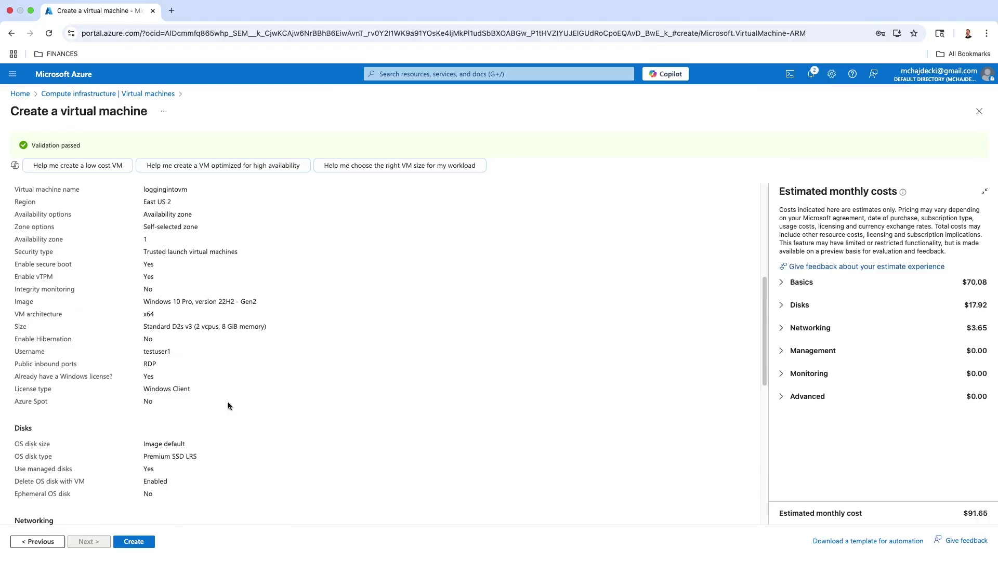
click(132, 543)
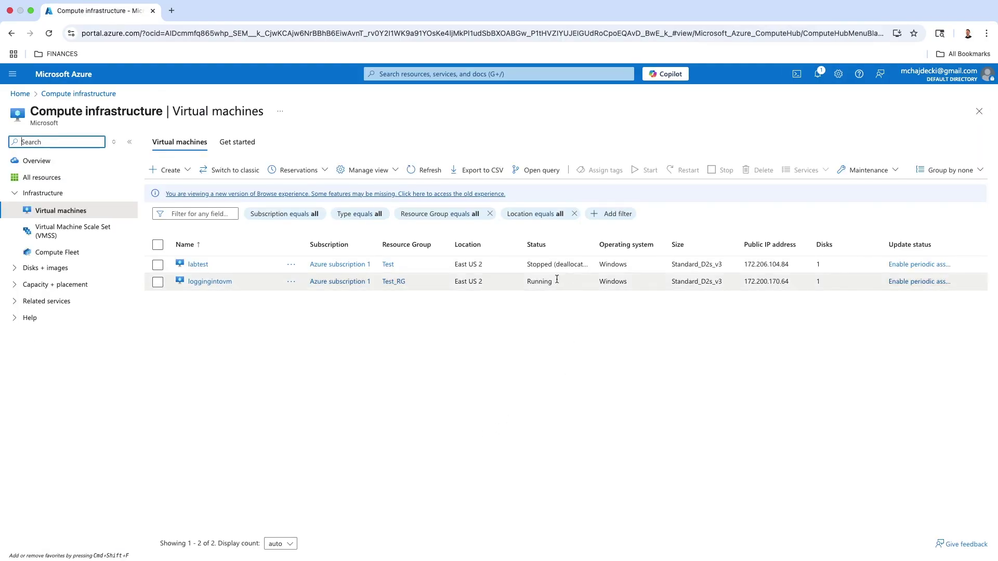
- Sort the virtual machines by name and open the loggingintovm VM's Overview with its public IP
drag(525, 281, 585, 281)
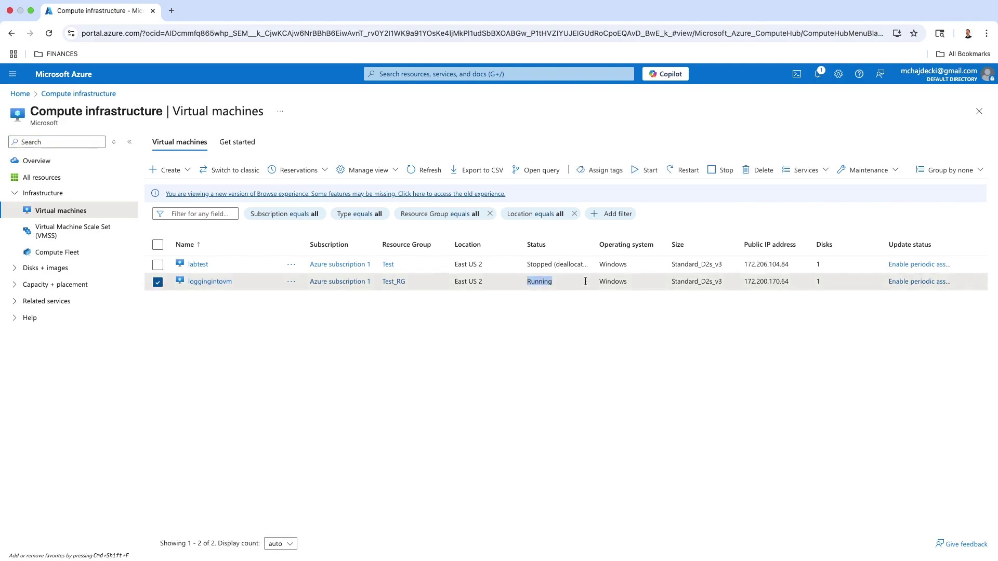
click(561, 341)
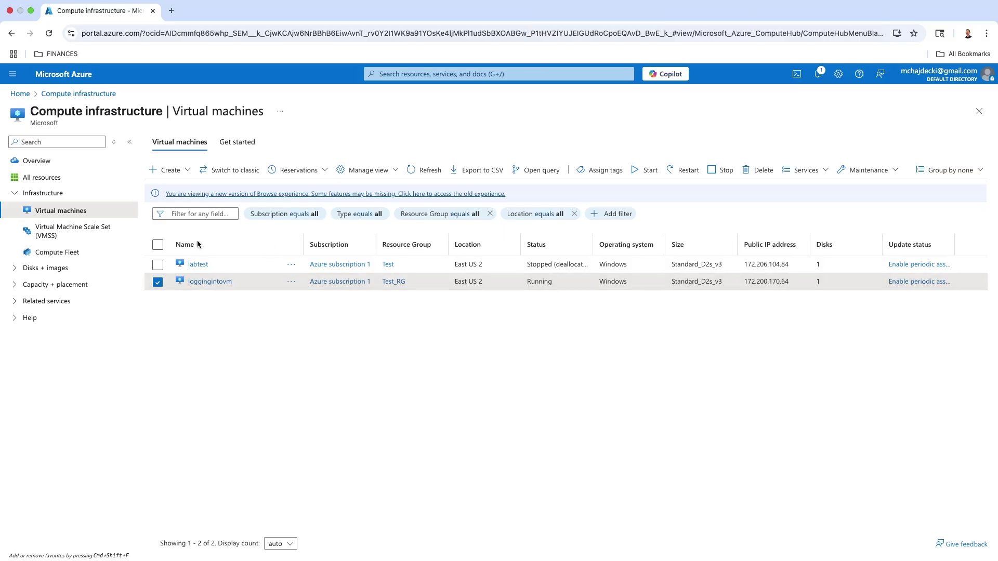
click(197, 244)
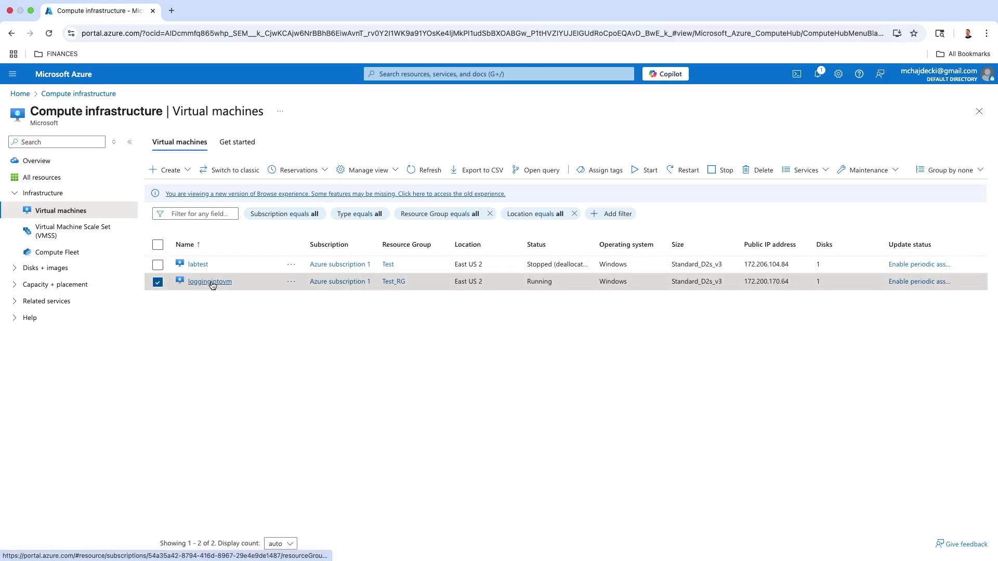
click(211, 282)
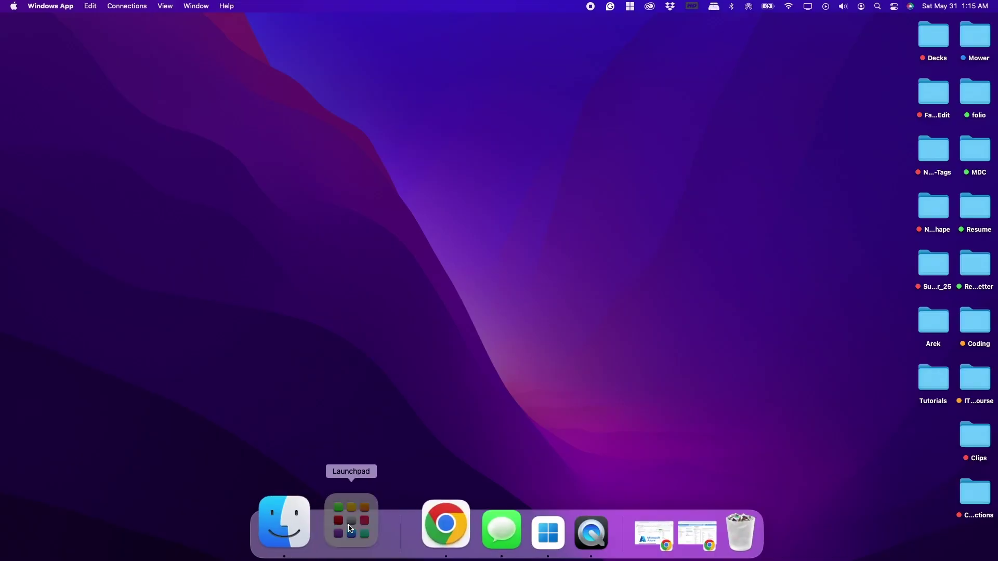
- Leave the browser and launch the App Store from Launchpad
click(349, 520)
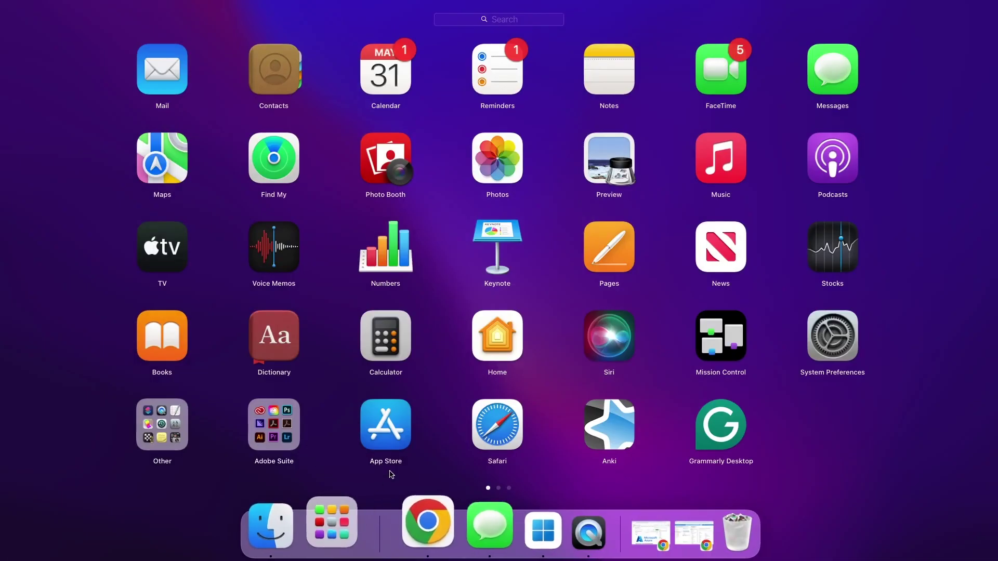
click(416, 411)
click(349, 521)
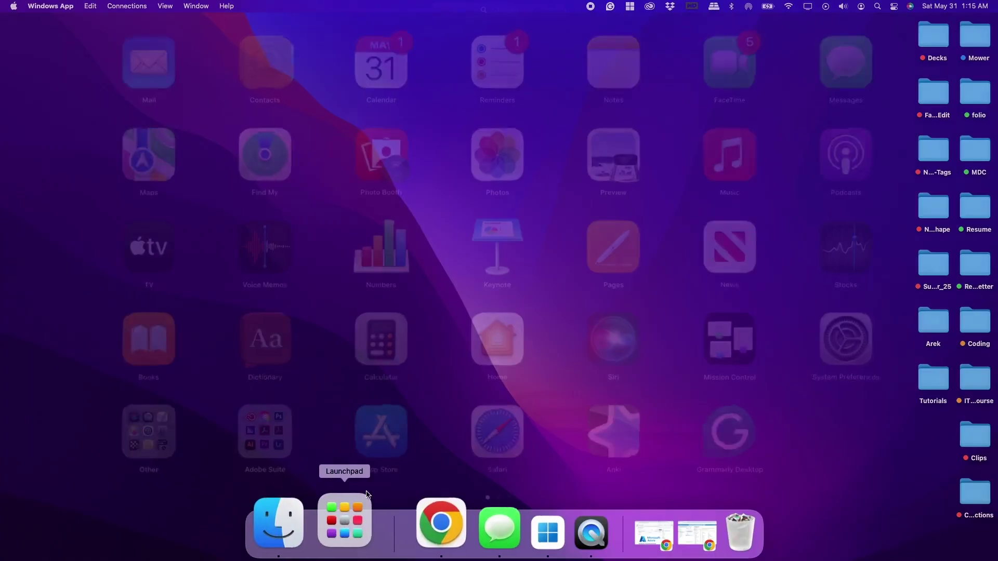
click(391, 461)
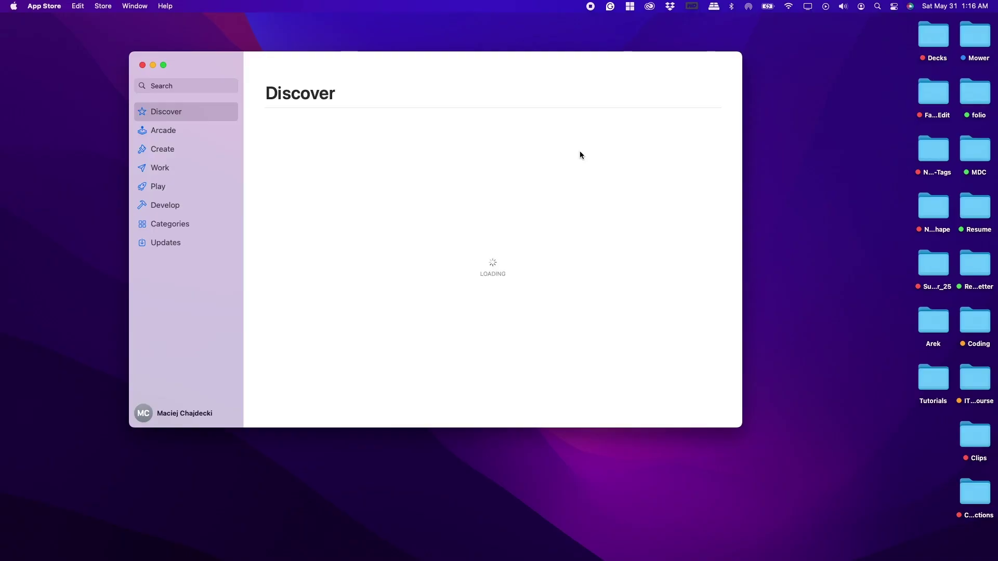
- Search the App Store for 'windows app'
click(167, 87)
text(windows app)
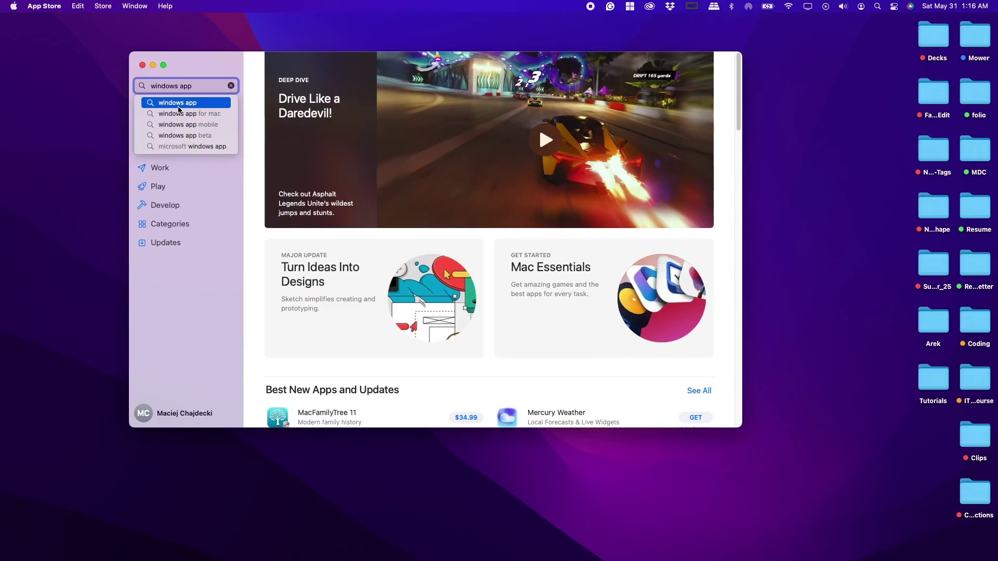
click(179, 103)
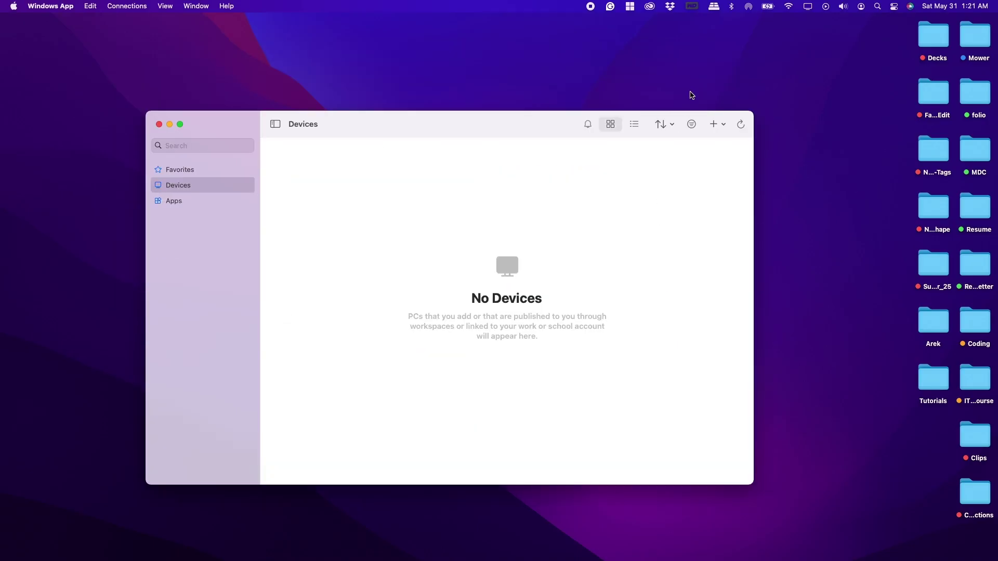
- Start adding a new PC and copy the VM's public IP from the Azure portal
click(720, 126)
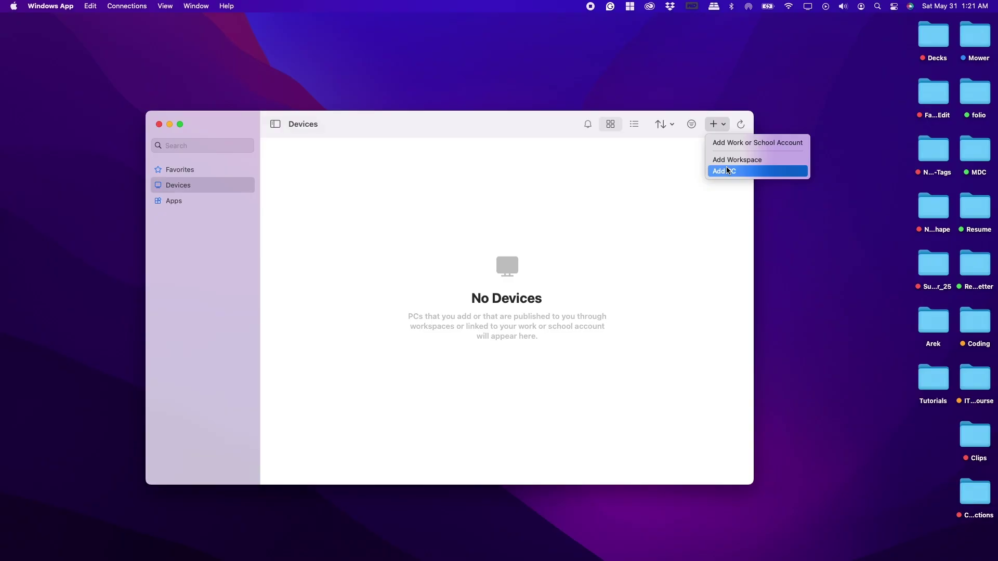
click(727, 170)
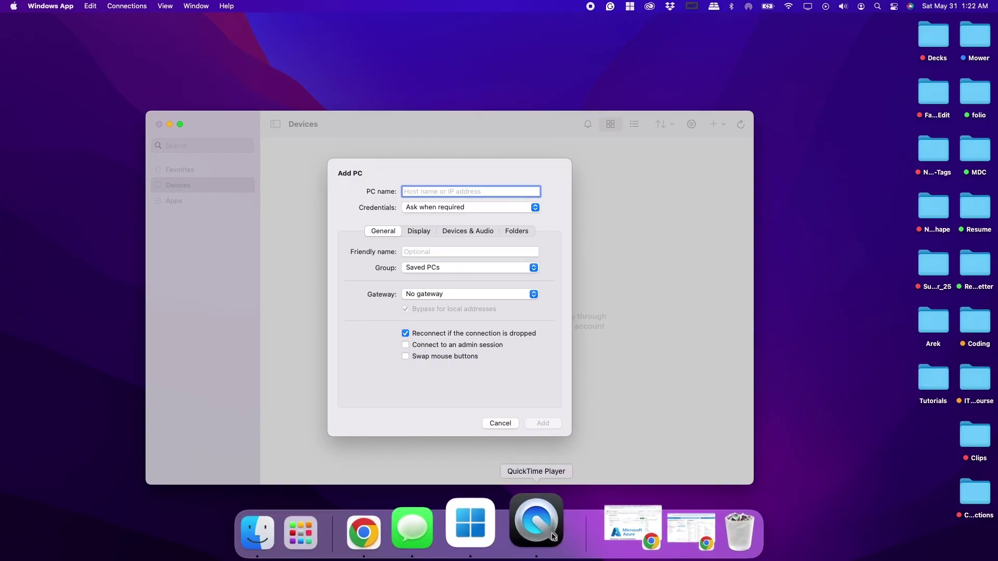
click(631, 530)
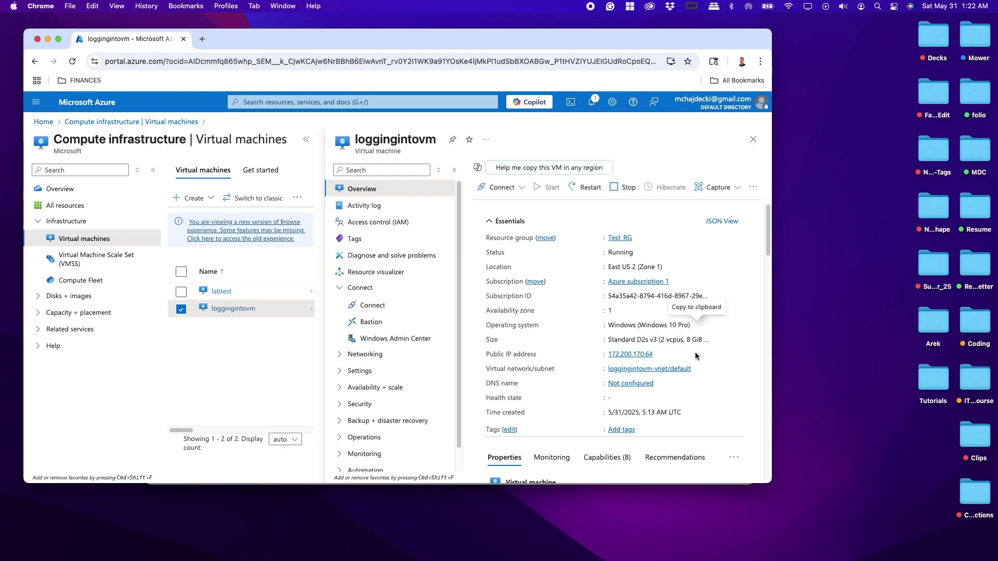
click(657, 355)
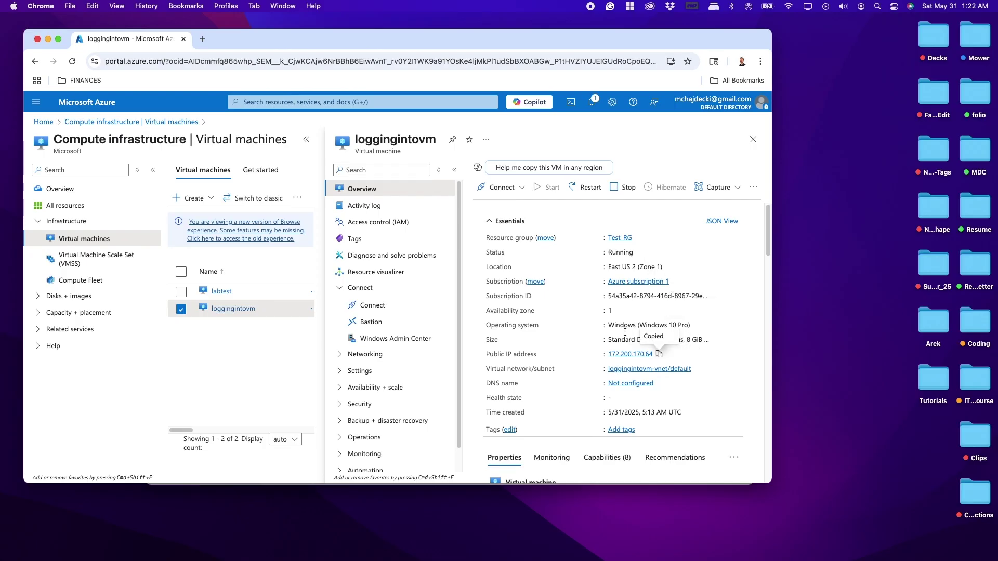
- Save 172.200.170.64 as a new PC and start connecting to it
click(47, 39)
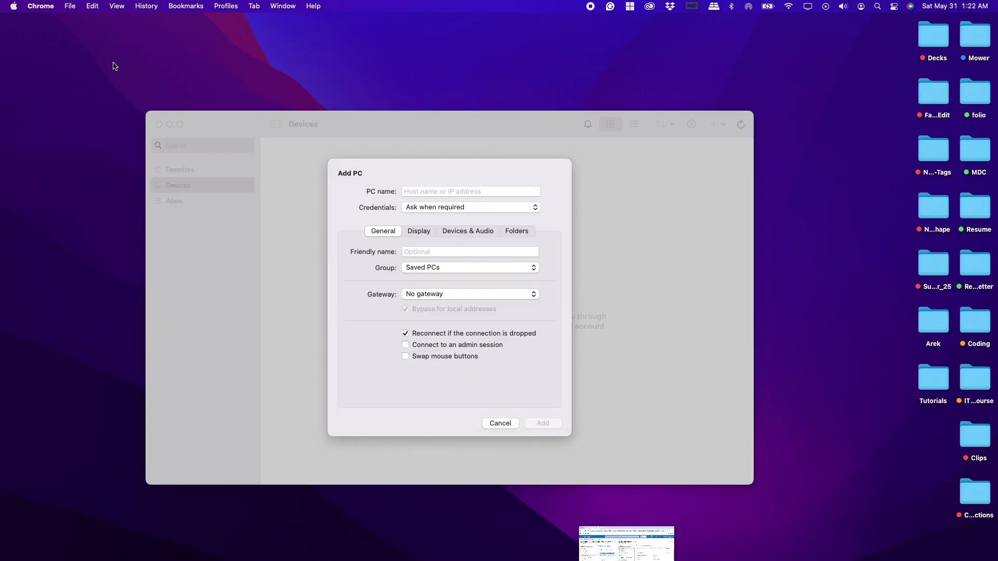
click(460, 190)
key(super+v)
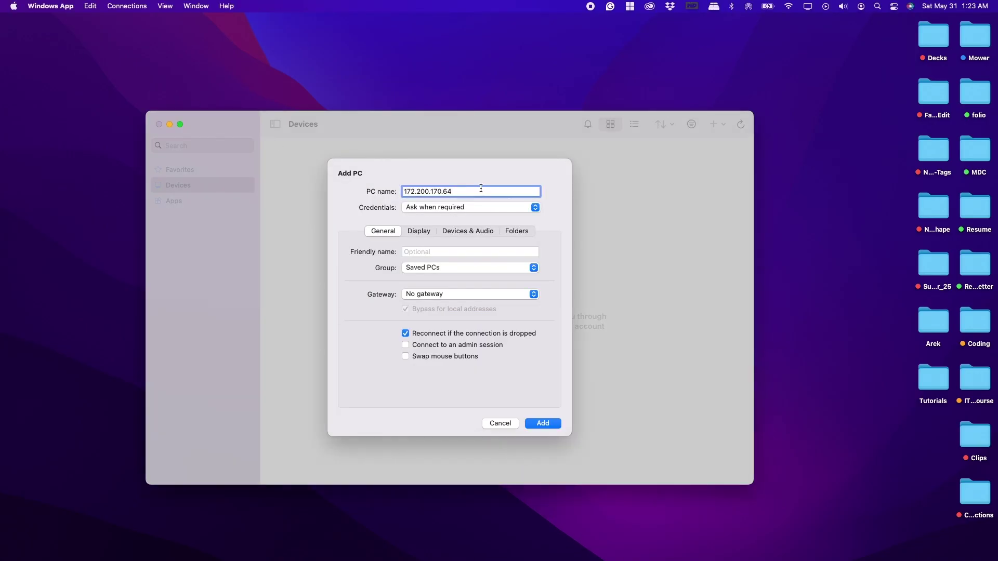
click(543, 424)
double_click(342, 243)
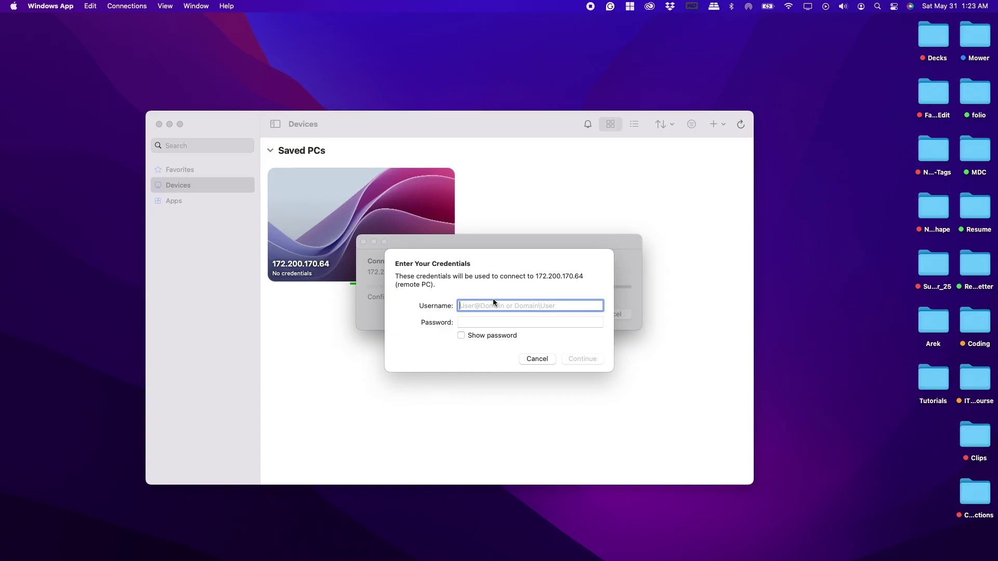
- Sign in with the VM account's username and password, then accept the certificate warning
text(testu)
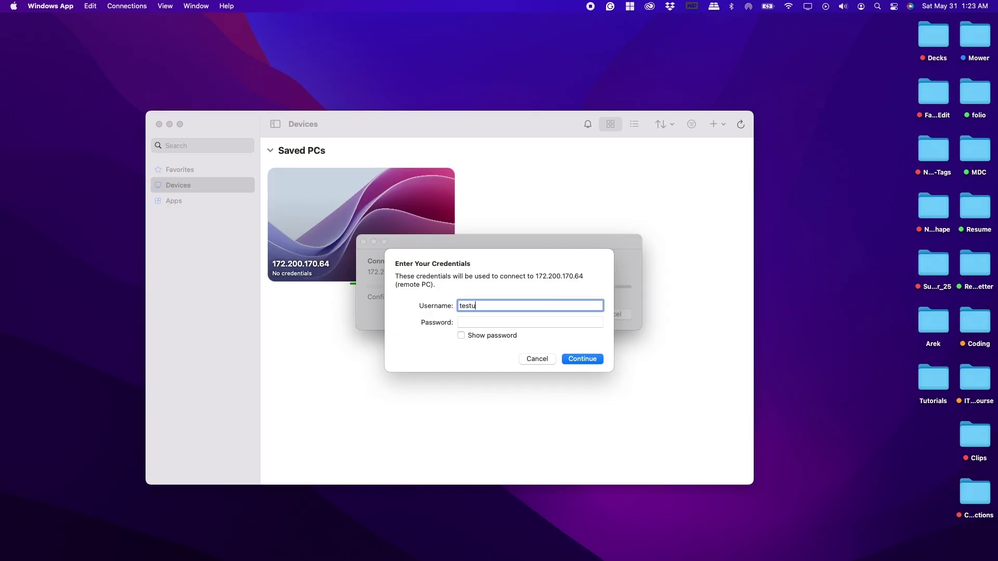
text(ser1)
key(Tab)
text(p••••••••••)
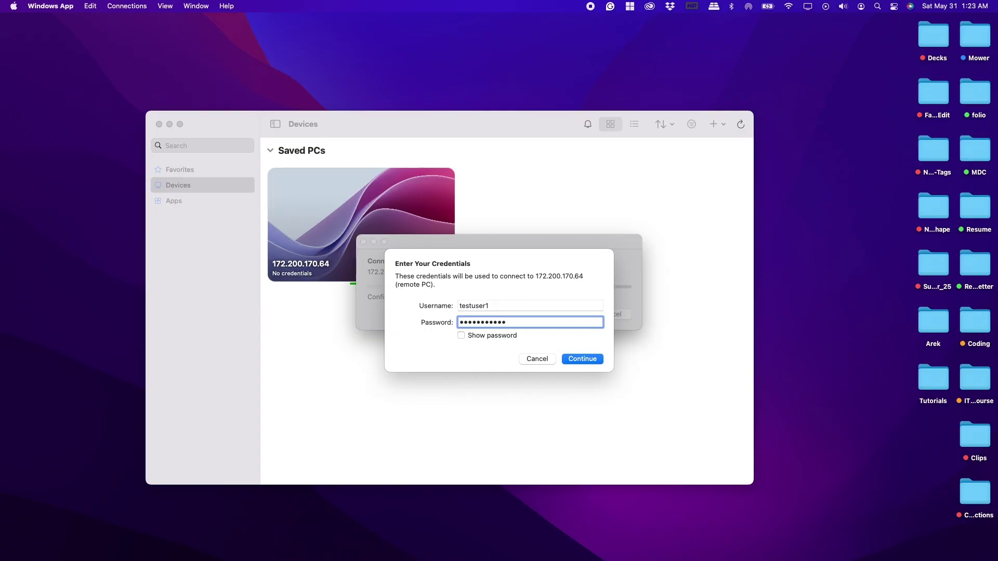
text(••)
click(588, 360)
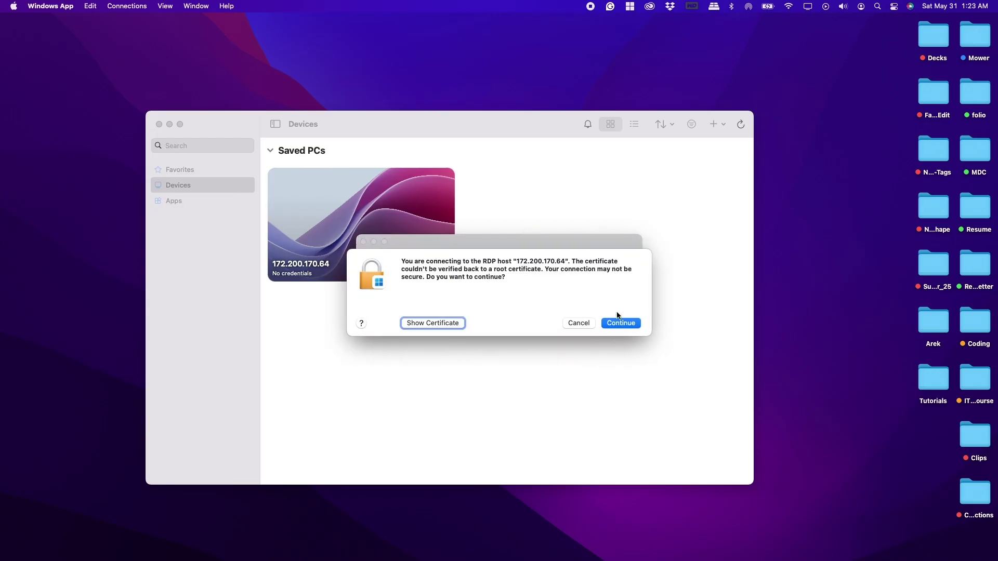
click(618, 322)
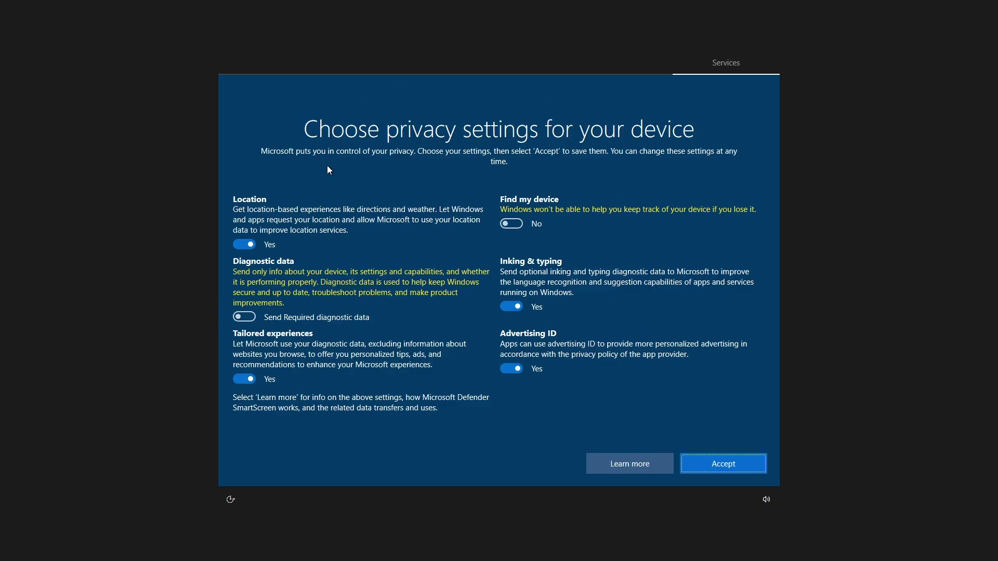
- Turn off Location, Tailored experiences, Inking & typing and Advertising ID, and keep the PC undiscoverable
click(247, 246)
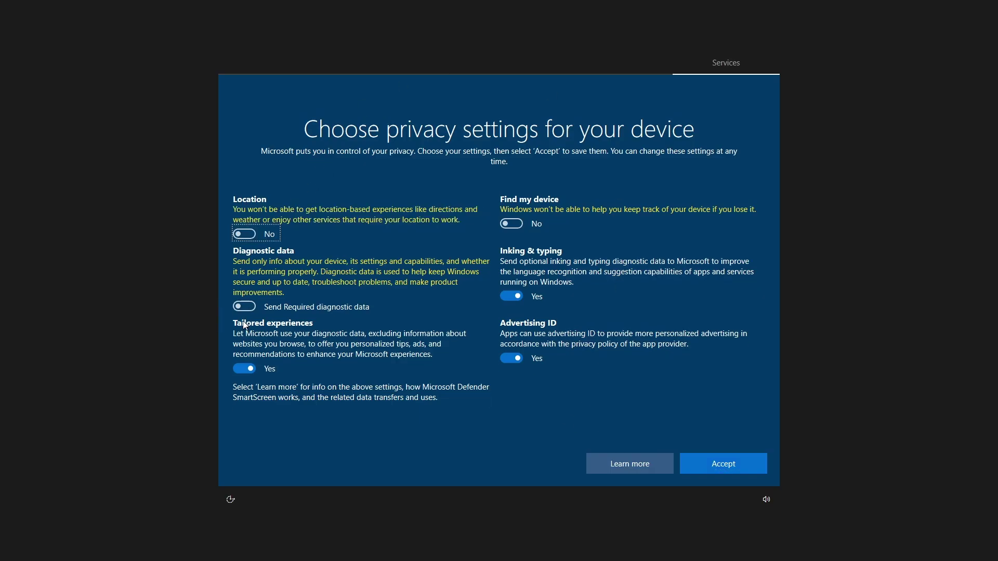
click(244, 369)
click(511, 295)
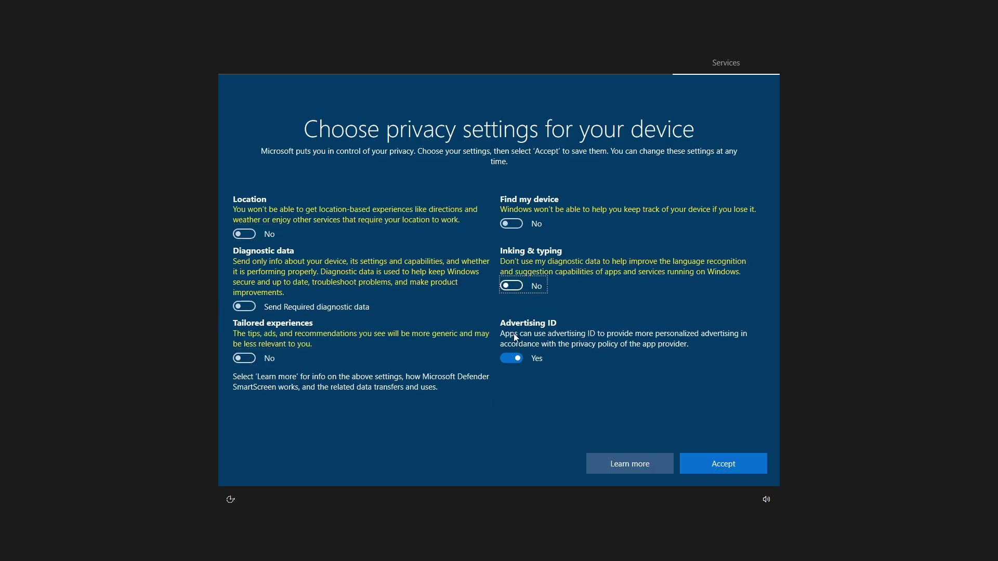
click(511, 358)
click(750, 466)
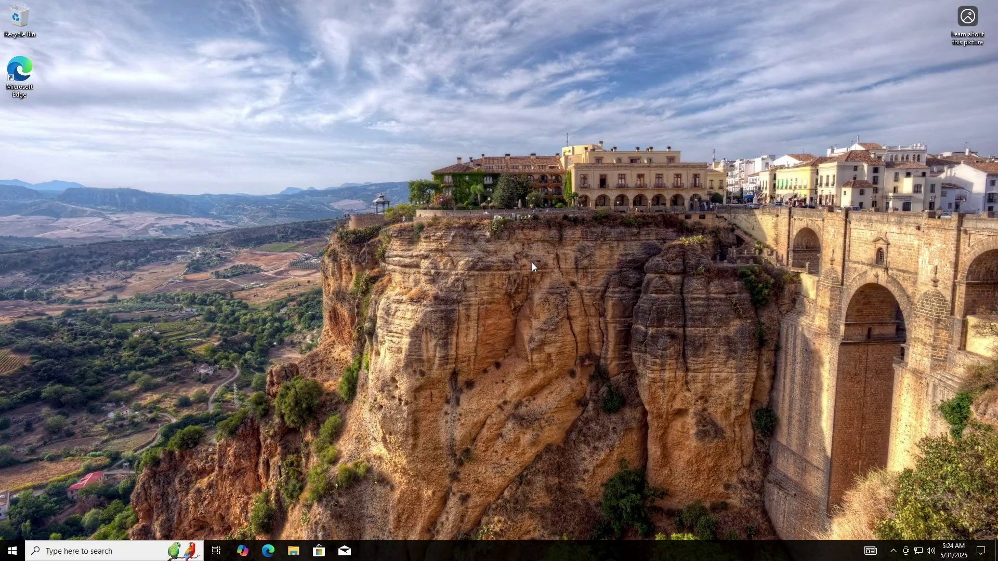
click(953, 193)
- Dismiss Edge's welcome message and search the remote PC for 'remote'
key(ctrl+Left)
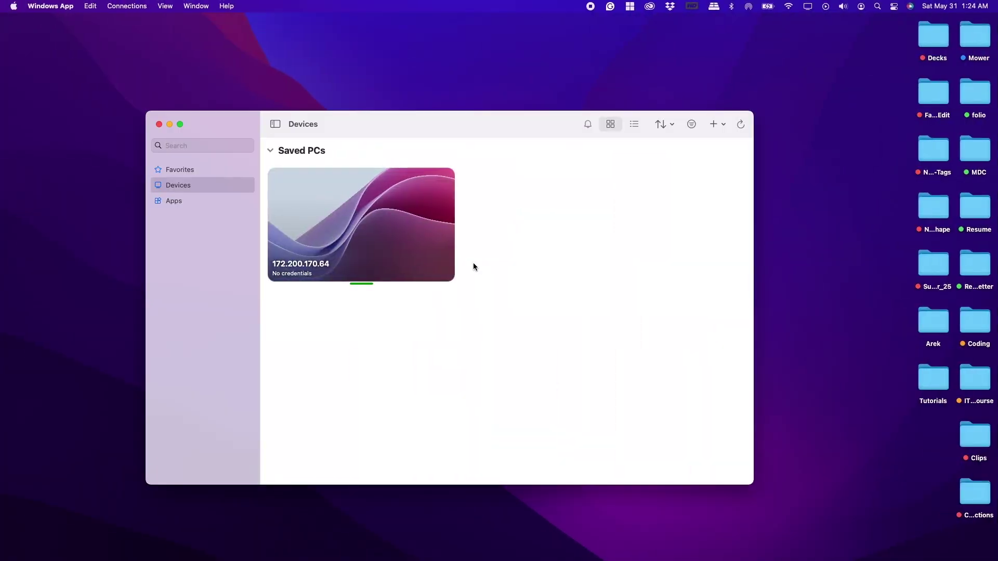
key(ctrl+Right)
key(ctrl+Left)
key(ctrl+Right)
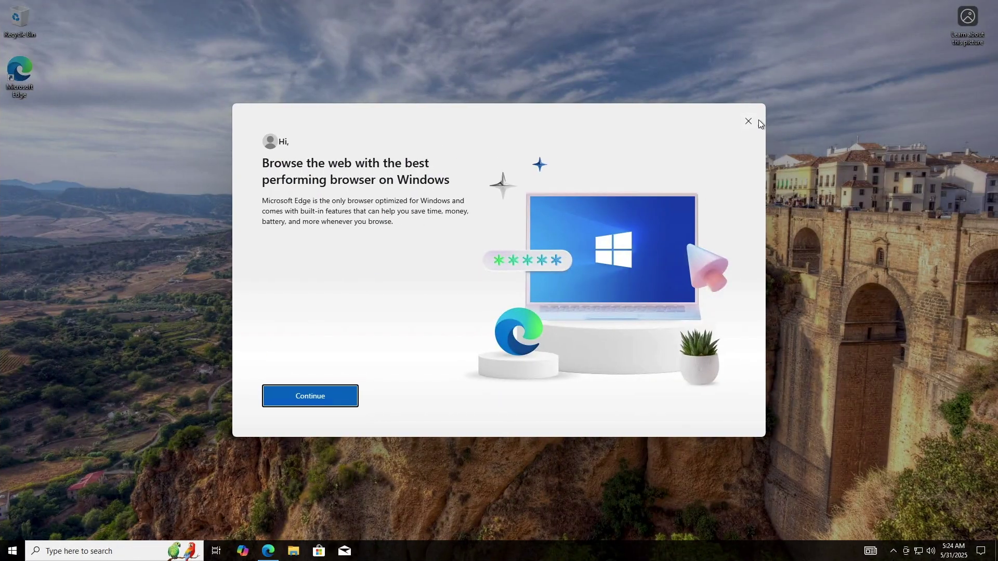
click(748, 122)
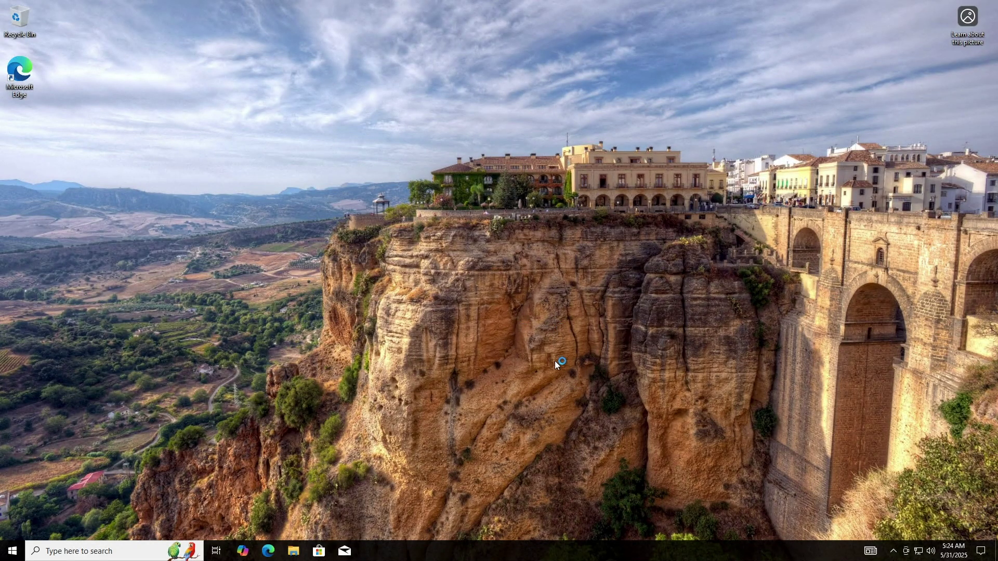
click(100, 551)
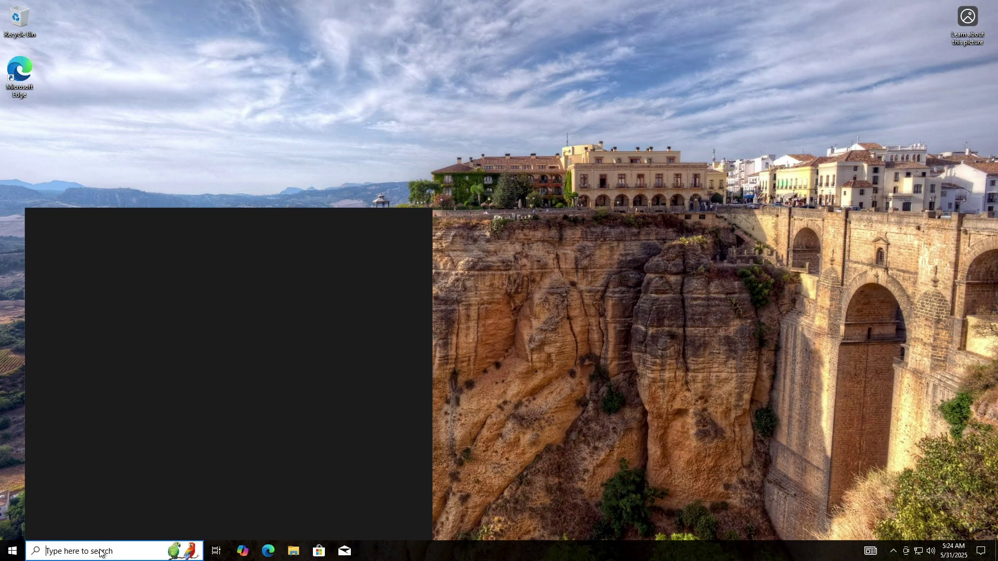
text(remote)
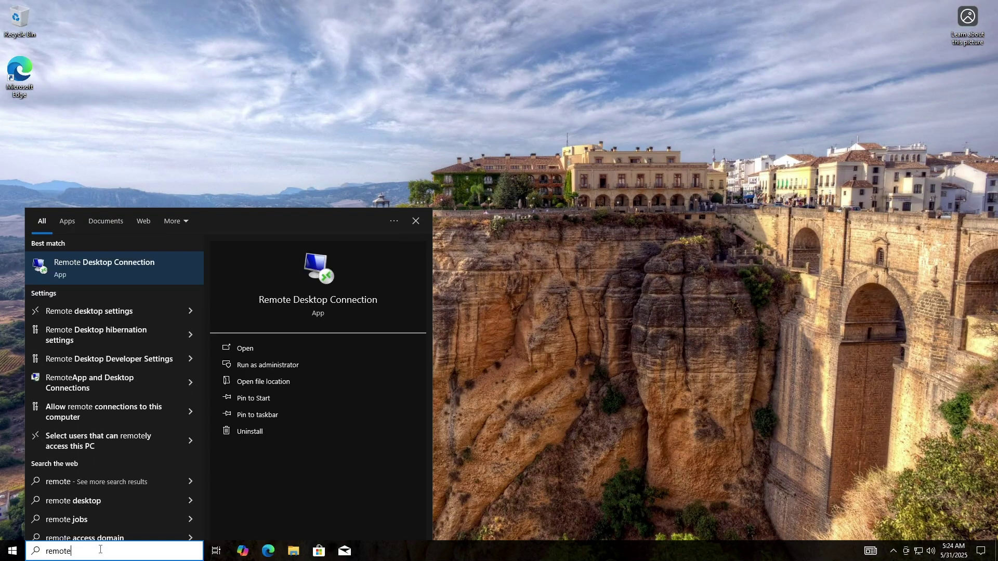
- Launch Remote Desktop Connection inside the VM, connect to 172.200.170.64, then cancel the credentials prompt
click(142, 270)
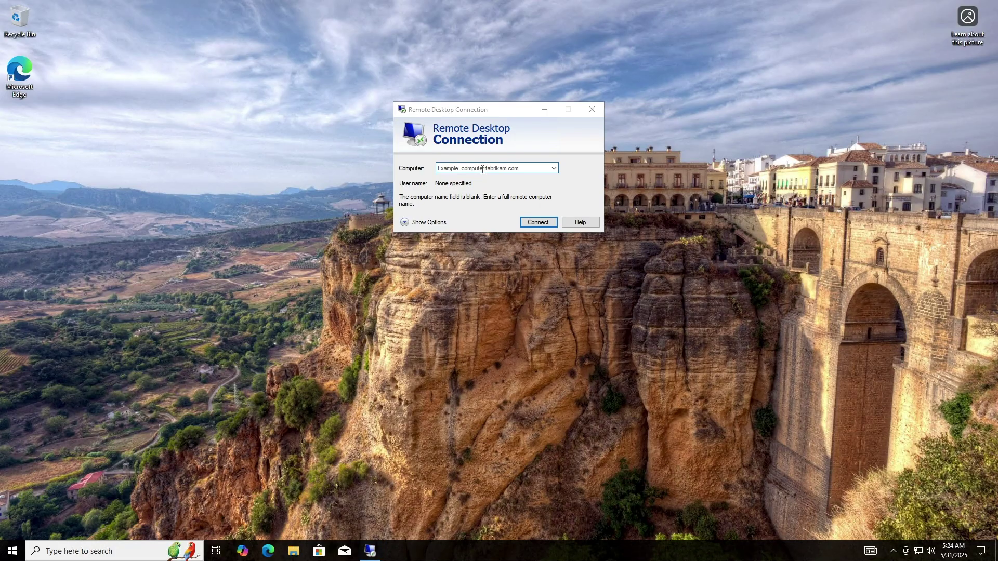
text(172.200.170.64)
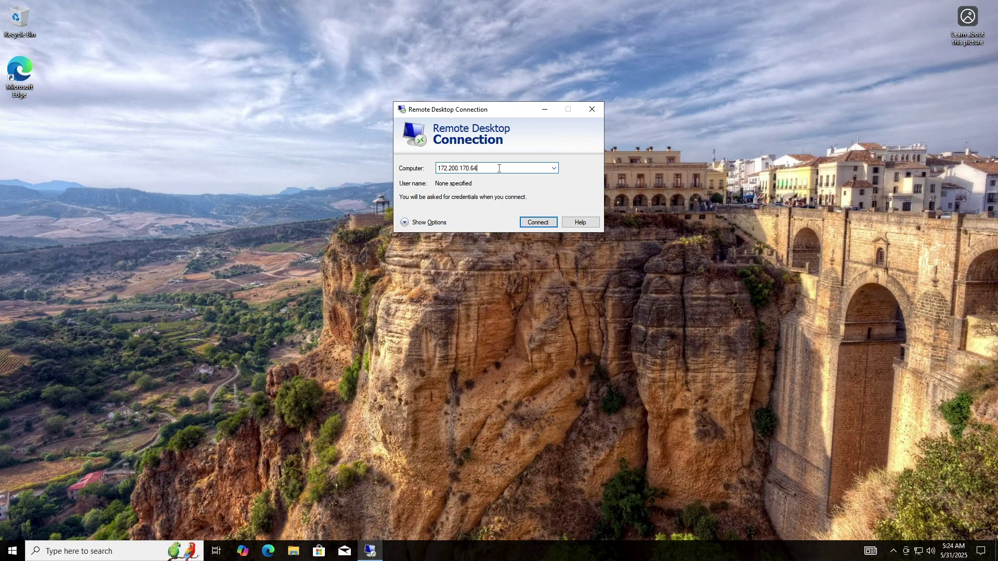
click(531, 224)
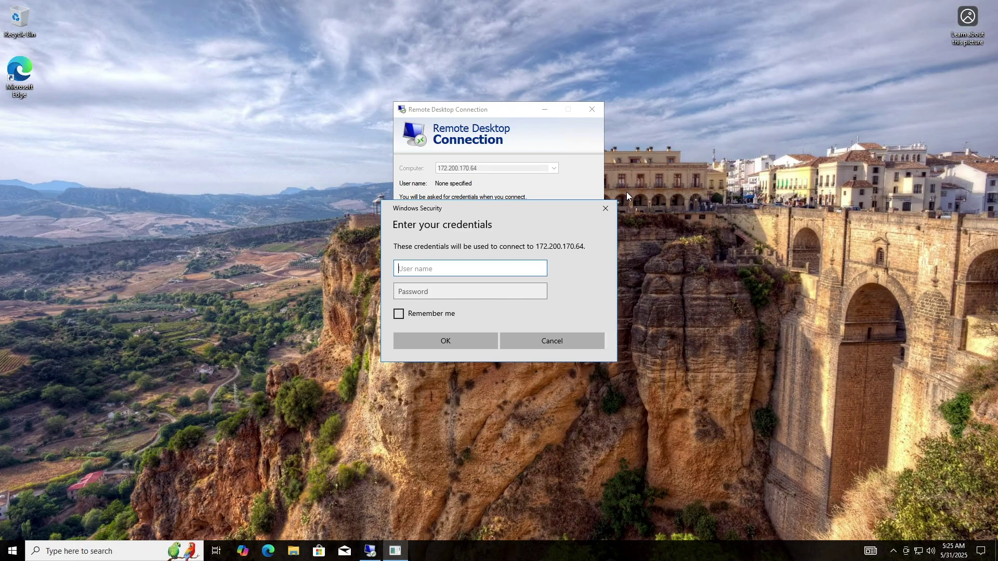
click(606, 210)
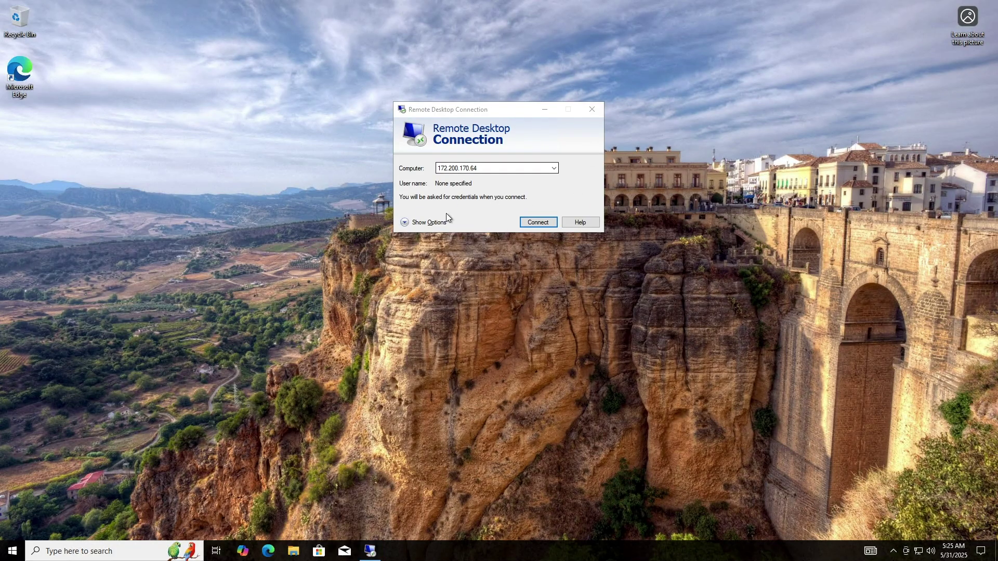
- Close Remote Desktop Connection and sign out of the VM with the logoff command
click(584, 114)
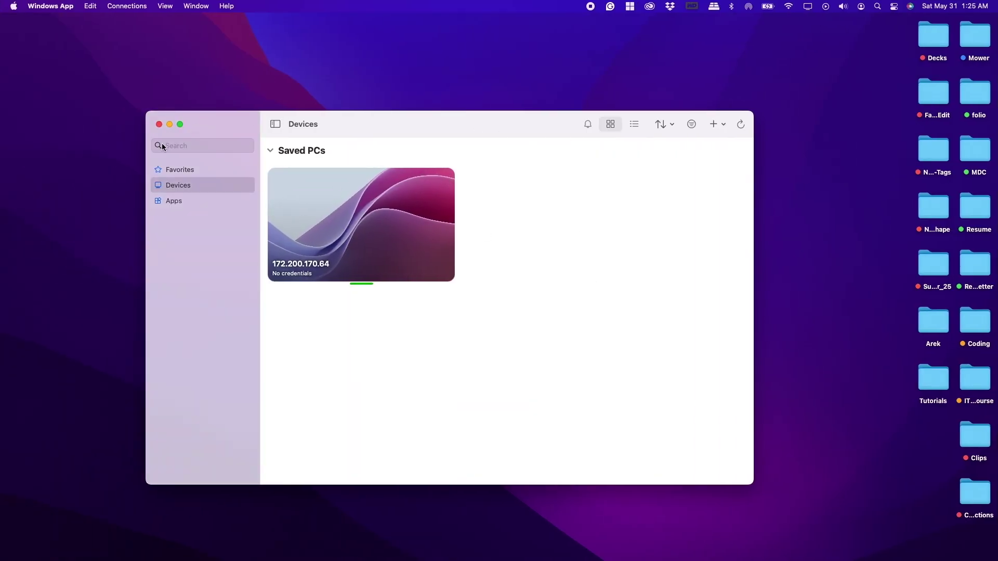
key(ctrl+Right)
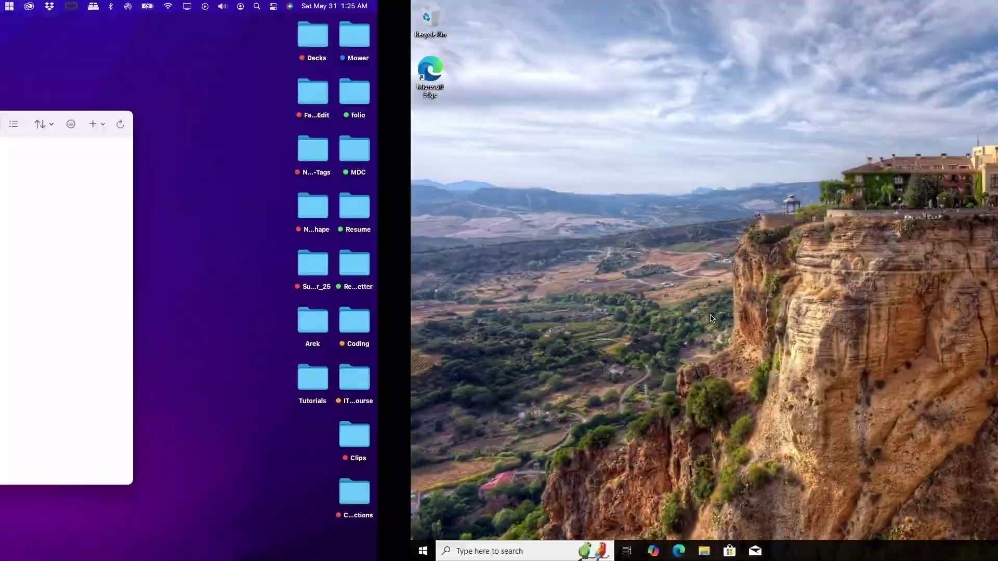
click(123, 549)
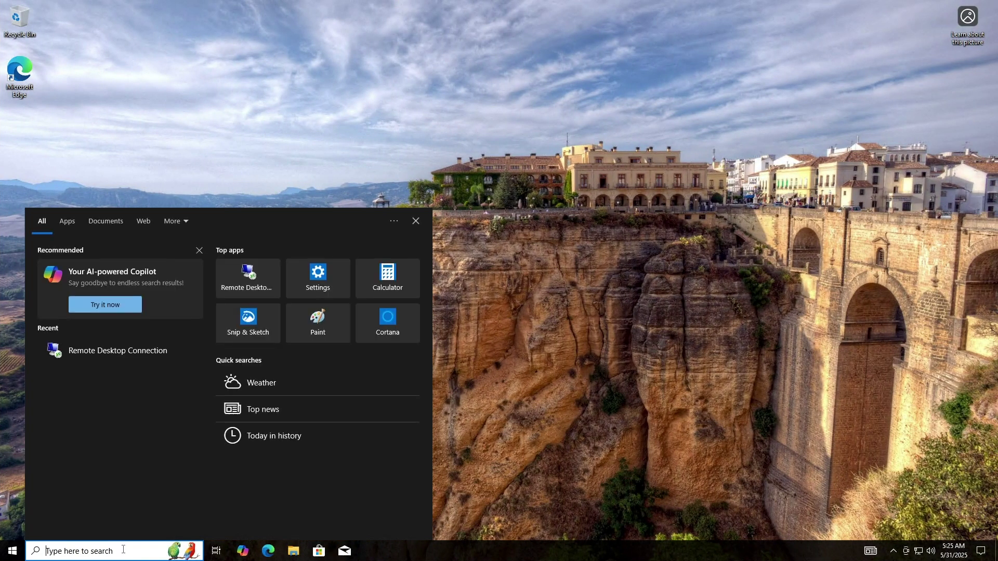
text(log)
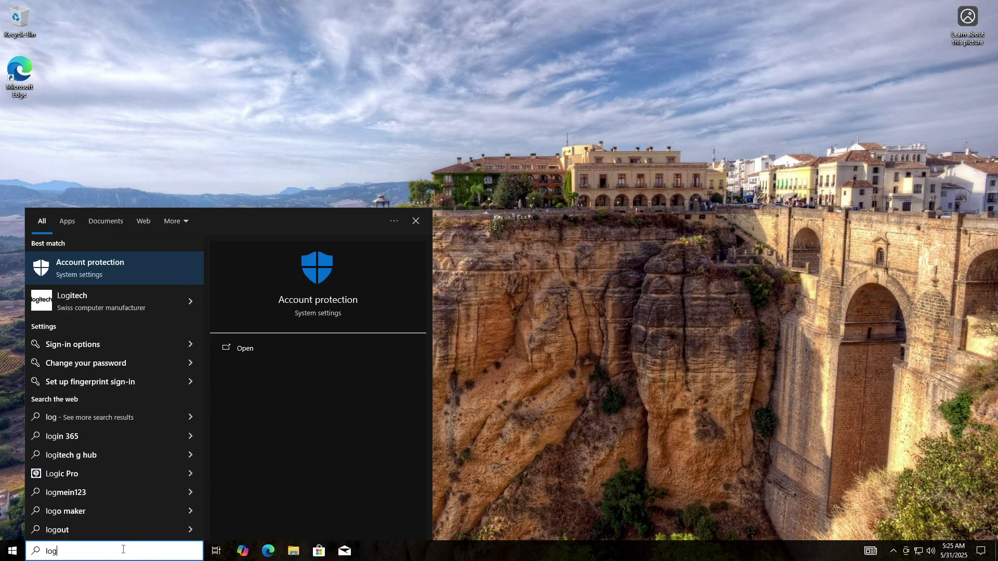
text(off)
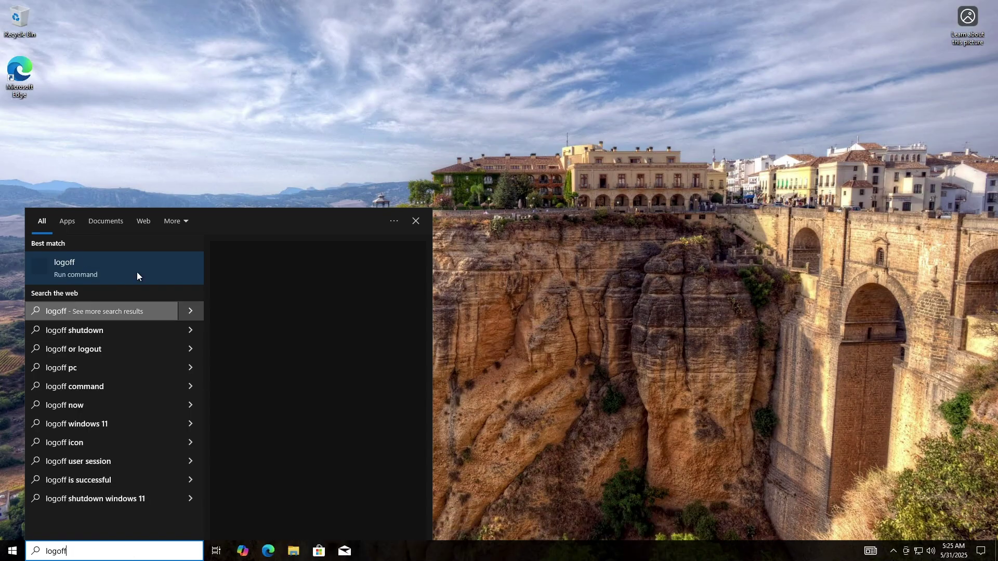
click(132, 267)
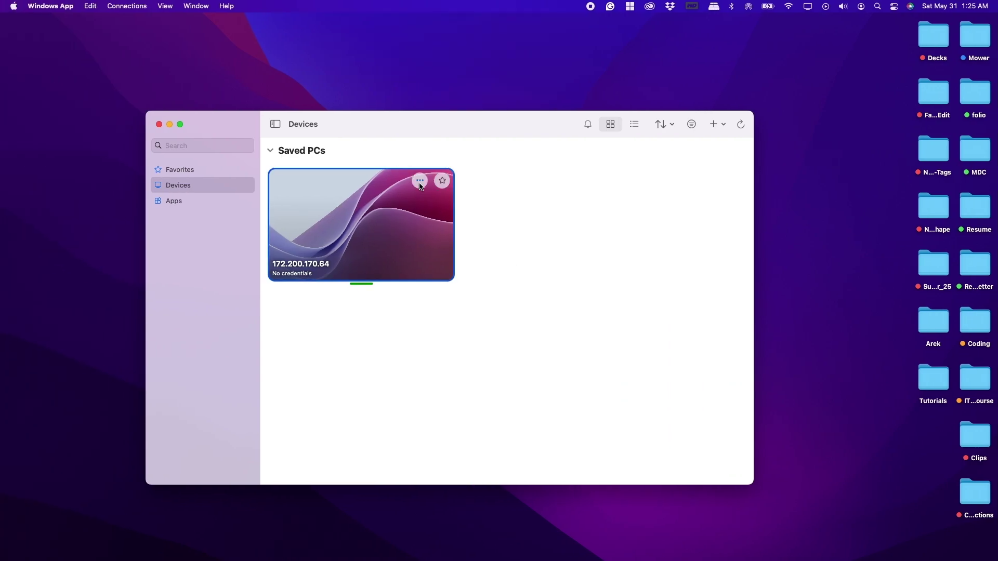
click(419, 180)
click(419, 180)
click(444, 239)
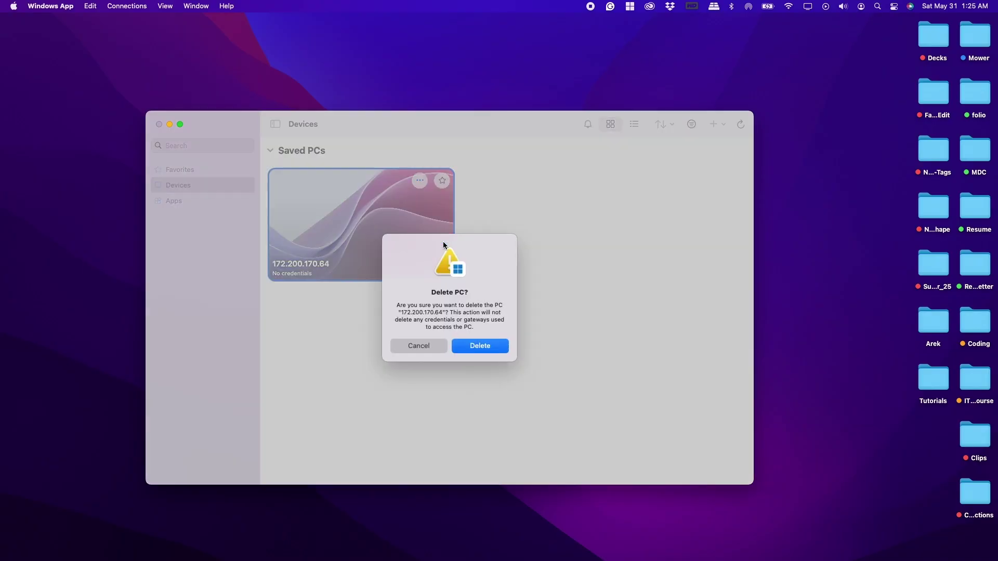
click(487, 345)
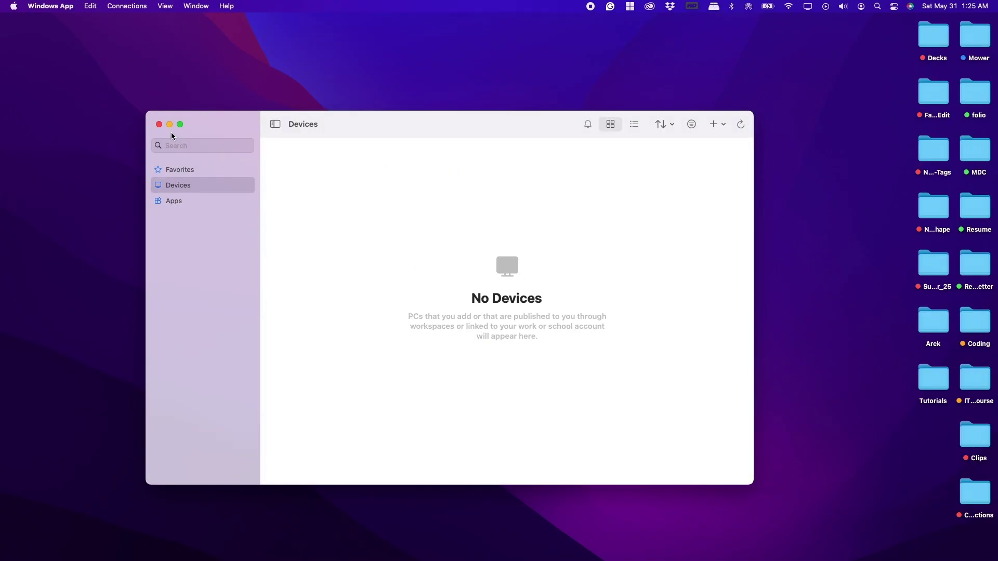
click(159, 124)
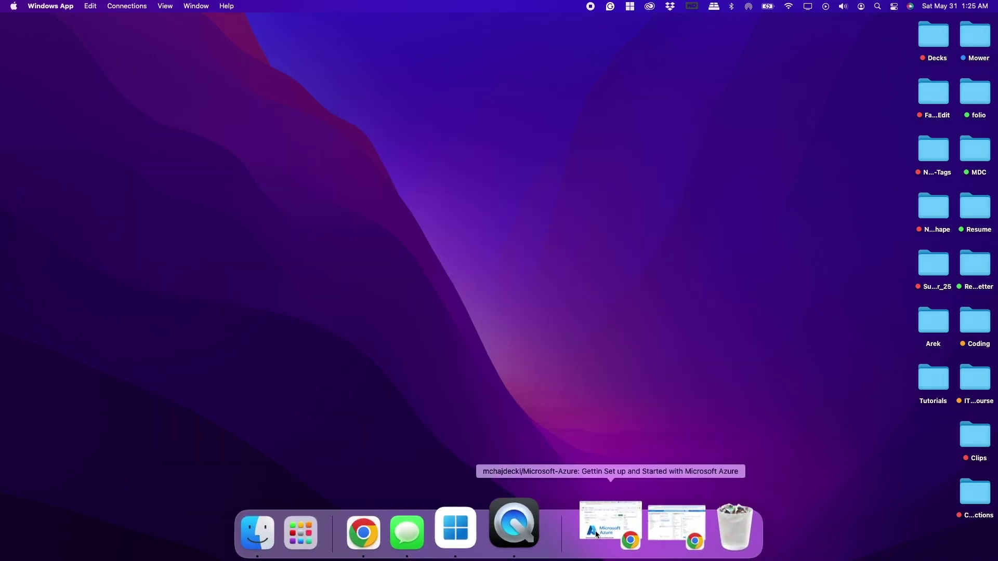
- Return to the Azure portal's Virtual machines list and select both labtest and loggingintovm
click(644, 525)
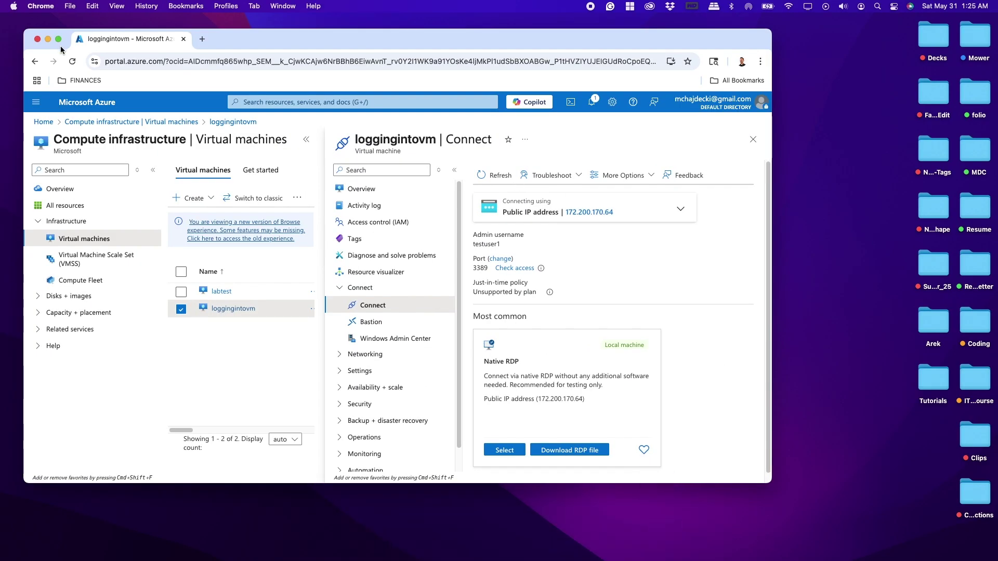
click(58, 39)
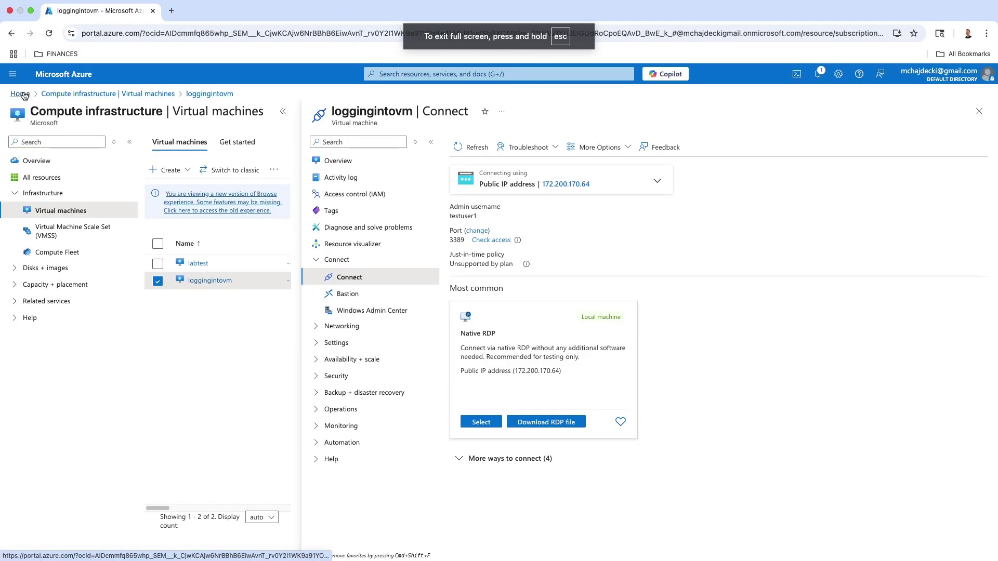
click(21, 93)
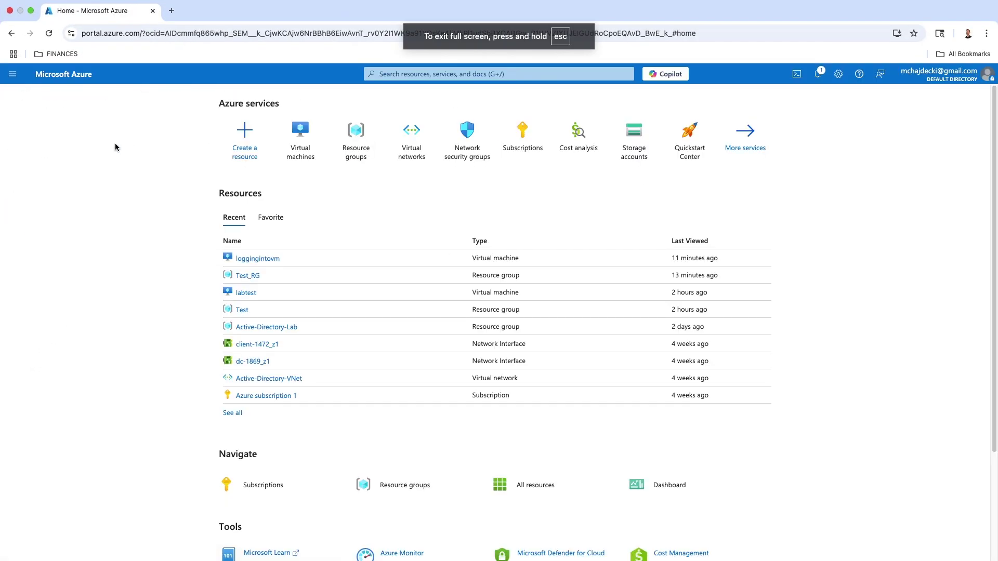
click(289, 141)
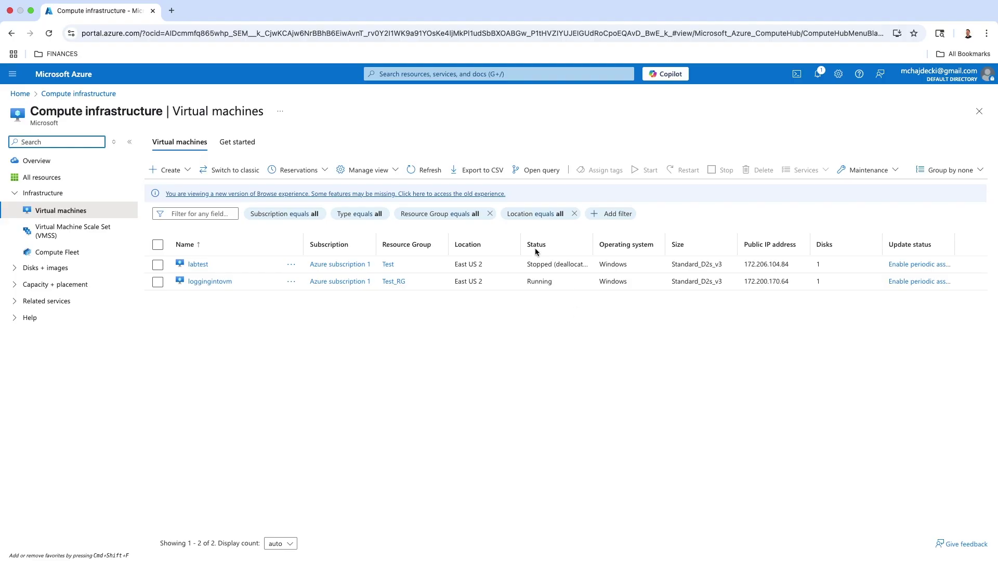
click(530, 266)
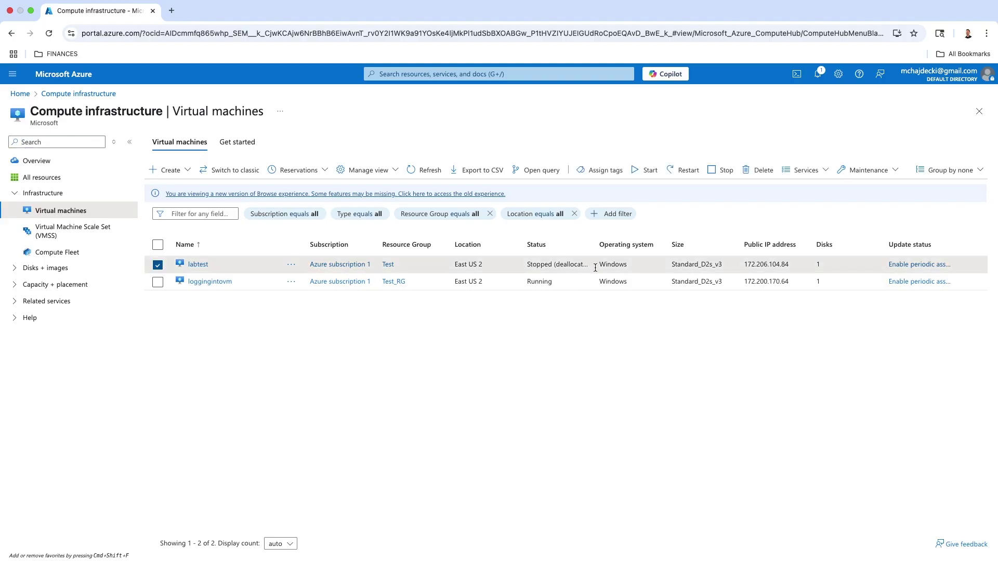
click(526, 283)
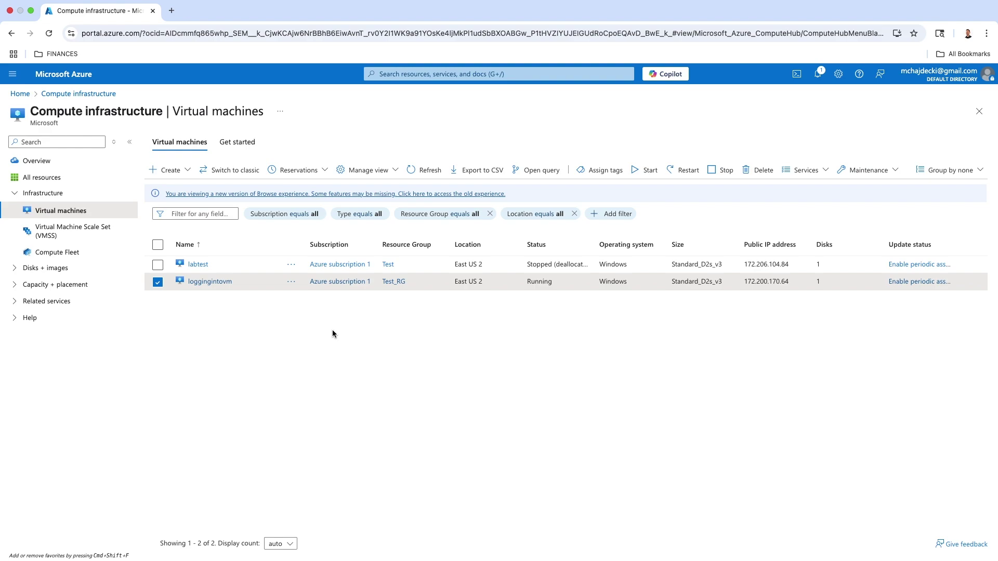
click(157, 265)
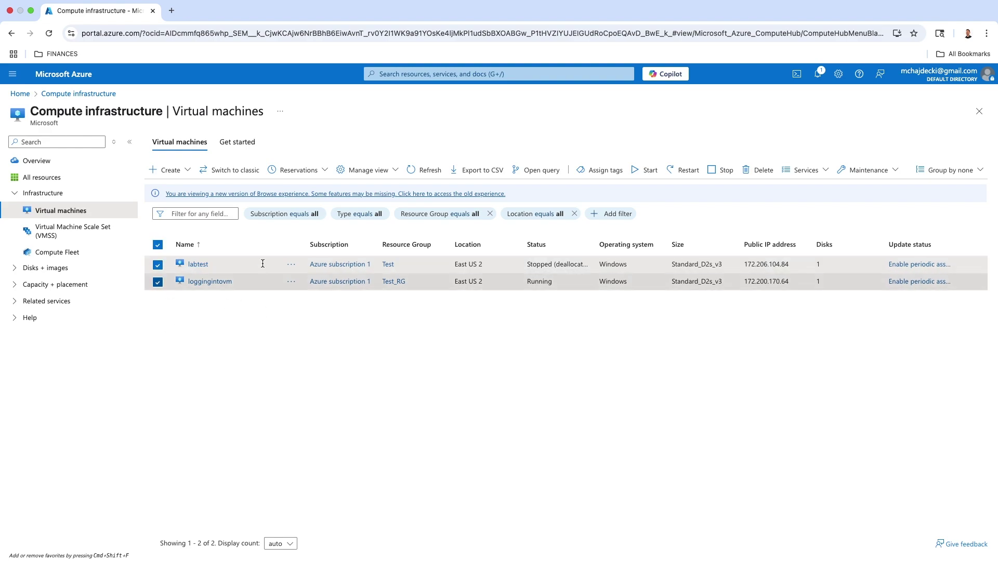
- Force-delete both virtual machines, typing 'delete' to confirm
click(753, 172)
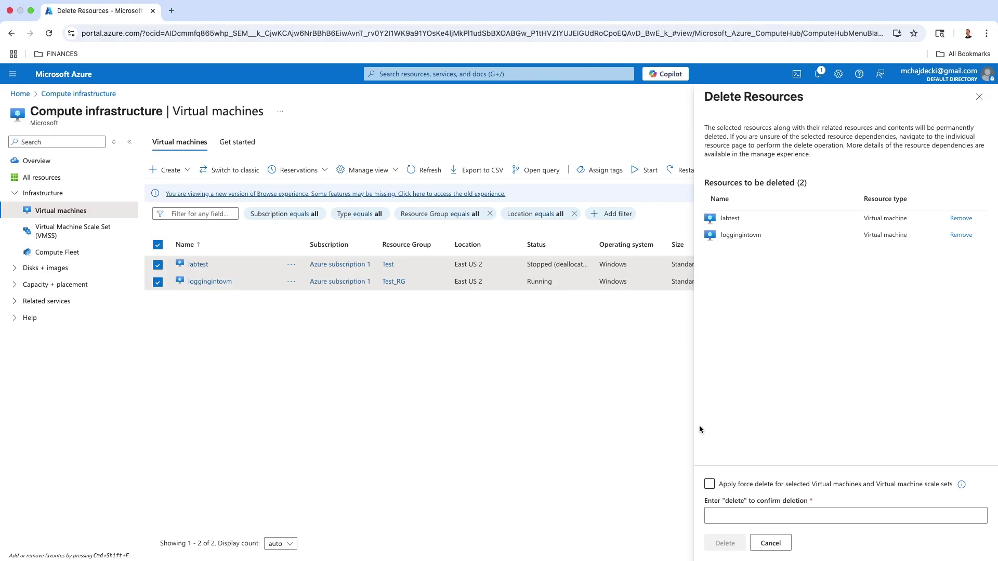
click(709, 485)
click(709, 486)
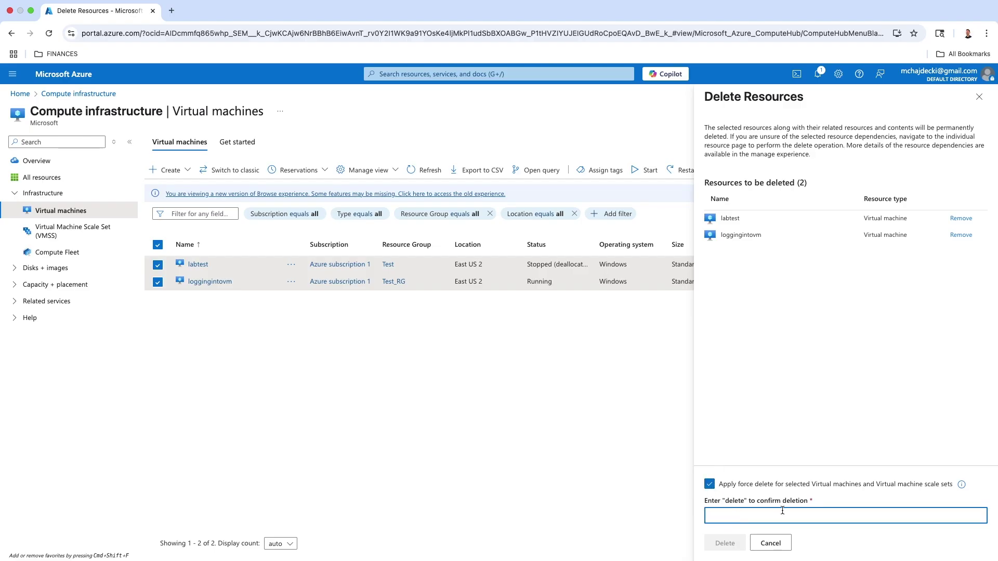
text(delete)
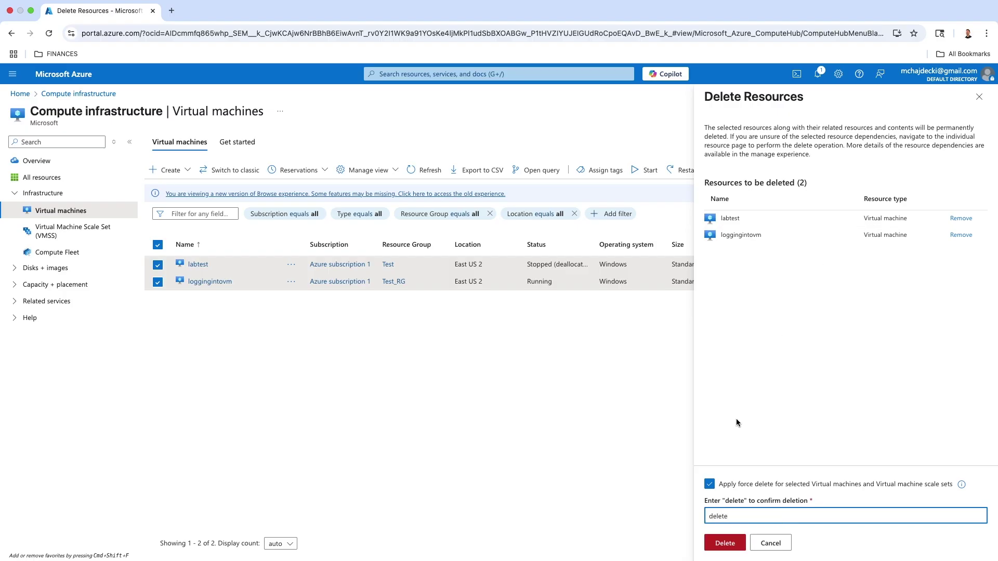
click(737, 543)
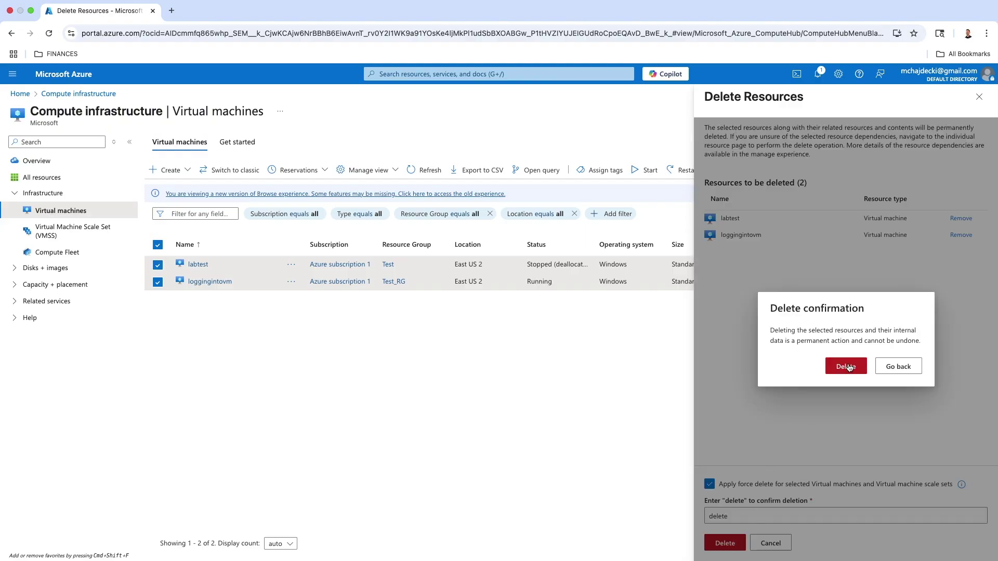
click(847, 366)
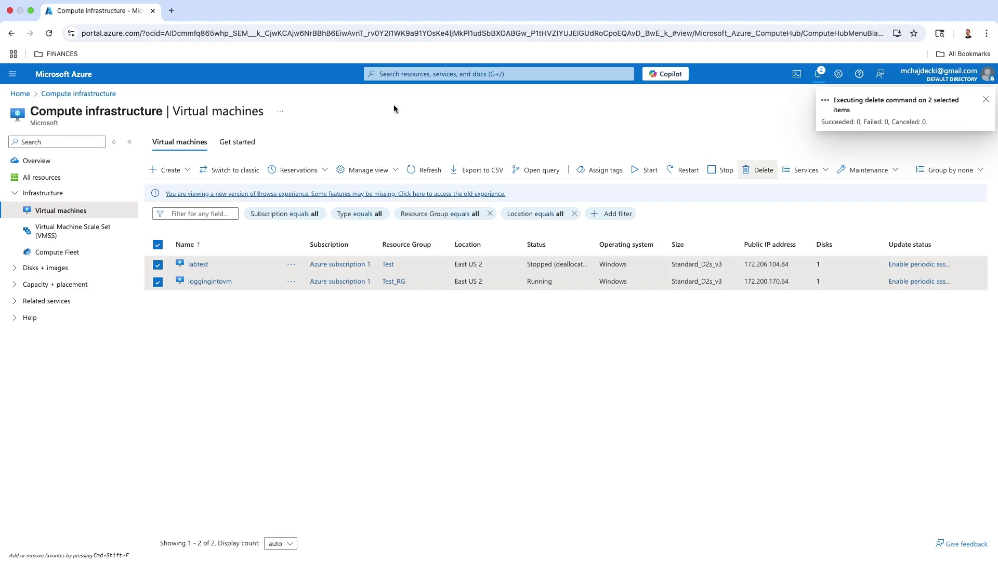
- Open the Test_RG resource group from Home > Resource groups
click(25, 96)
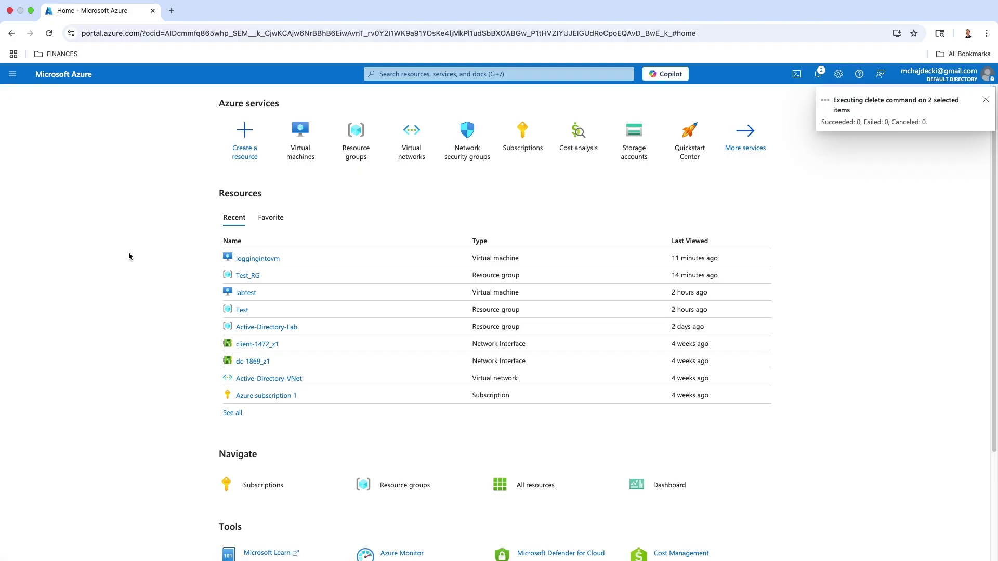
click(356, 150)
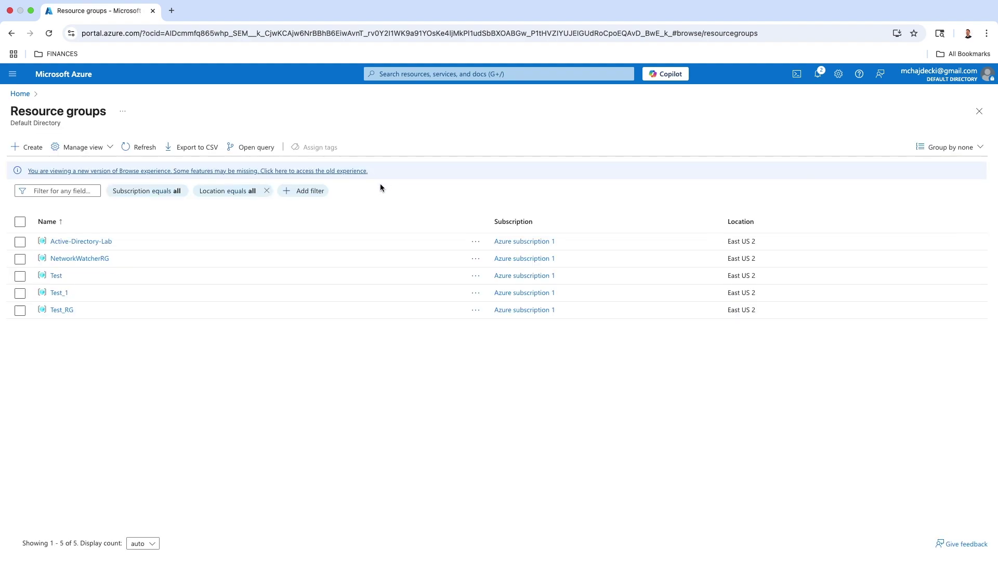
click(63, 310)
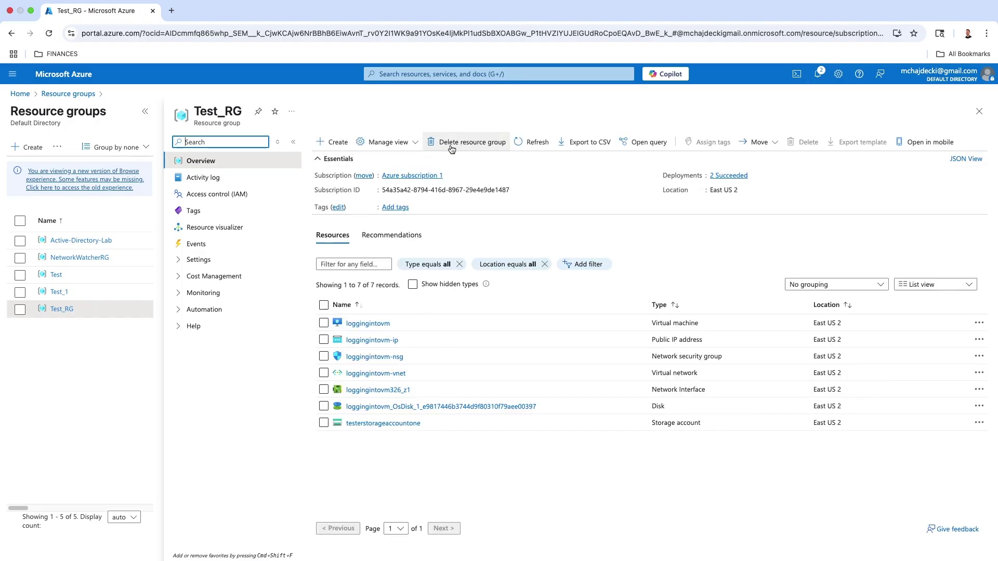
- Delete Test_RG, pasting its name into the confirmation box and confirming
click(452, 149)
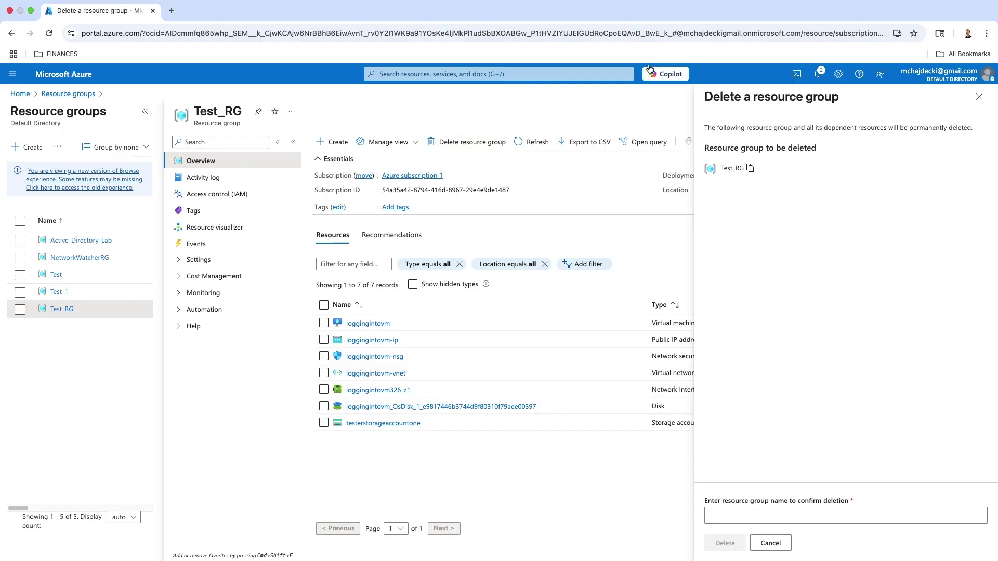
click(750, 168)
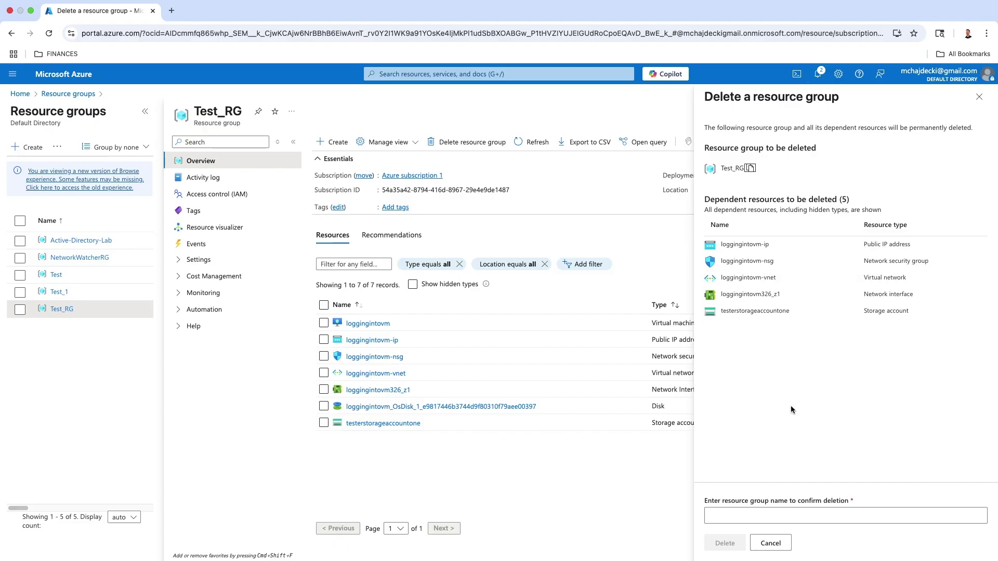
click(758, 517)
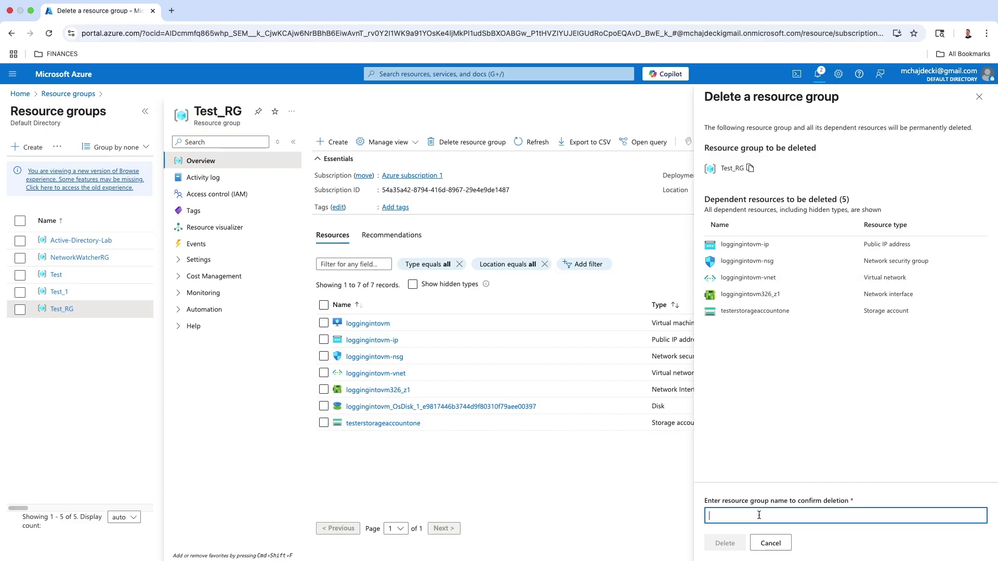
key(super+v)
click(725, 544)
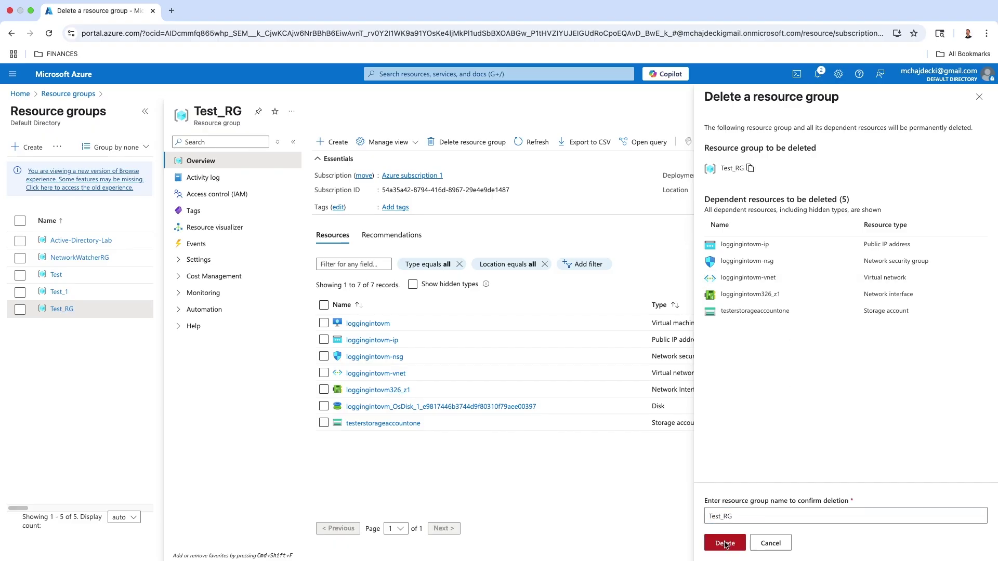
click(856, 370)
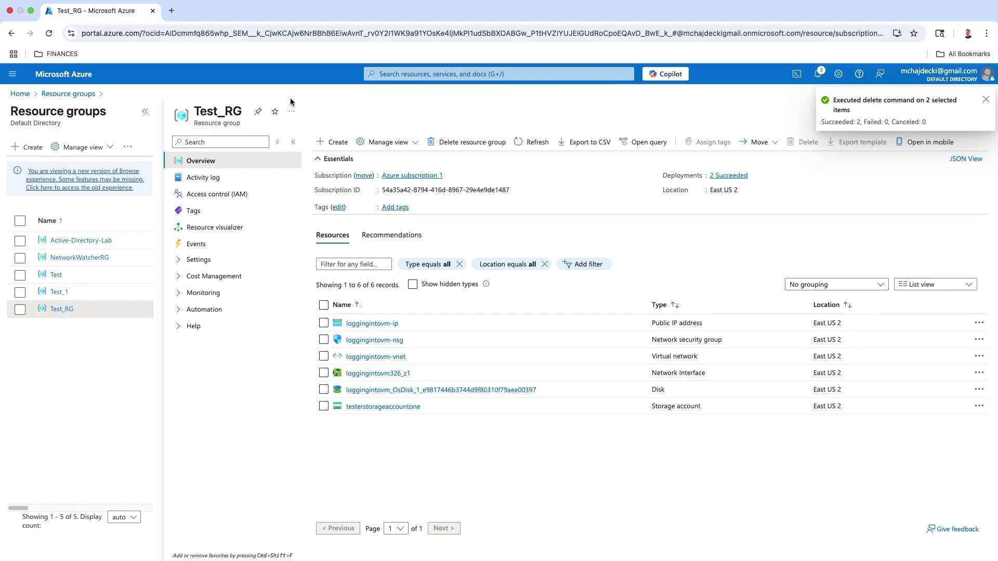
- Return to the Azure home page and check notifications to confirm the deletions finished
click(18, 95)
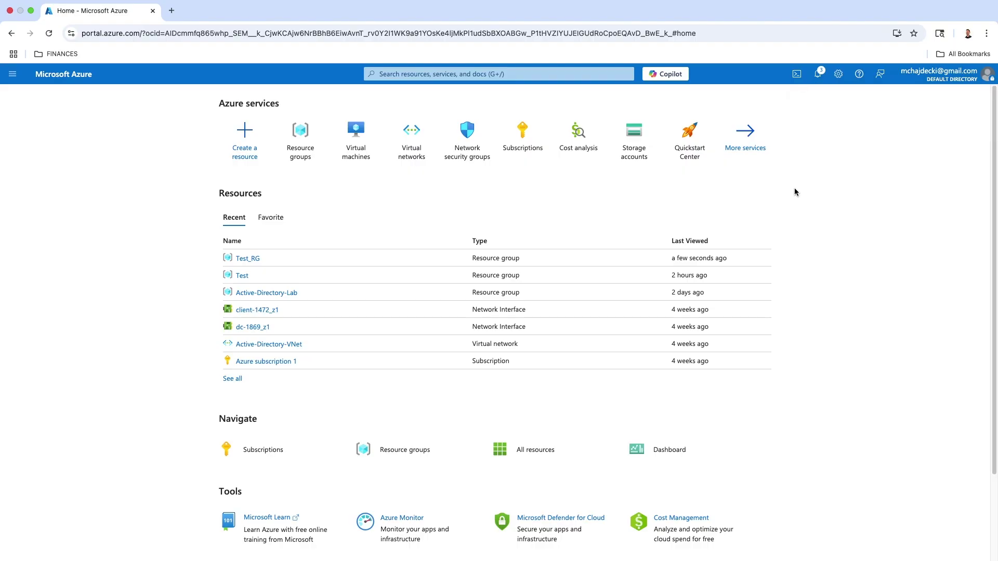
click(817, 75)
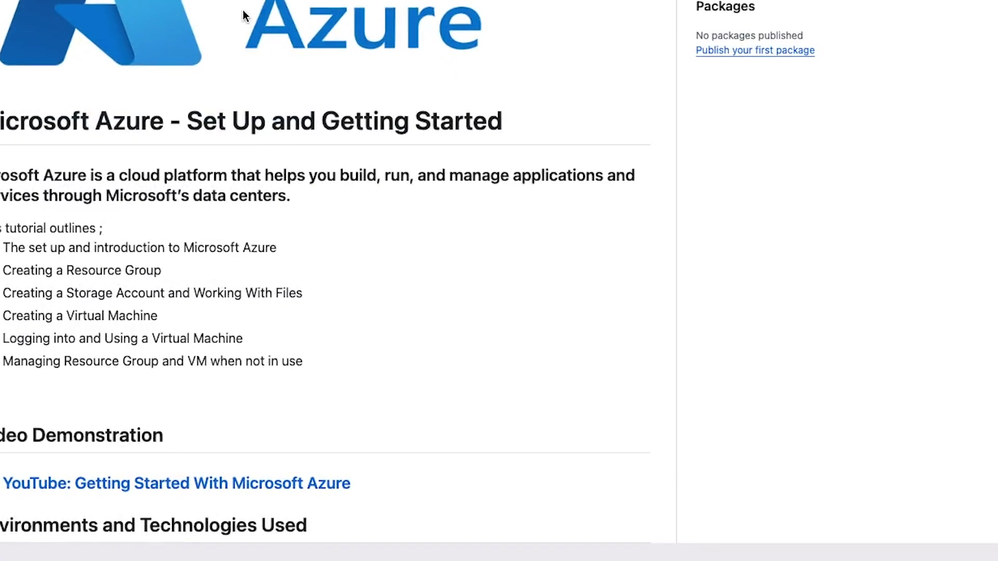
- Scroll the GitHub README to its 'Microsoft Azure - Set Up and Getting Started' heading and six-topic outline
scroll(120, 189, up, 8)
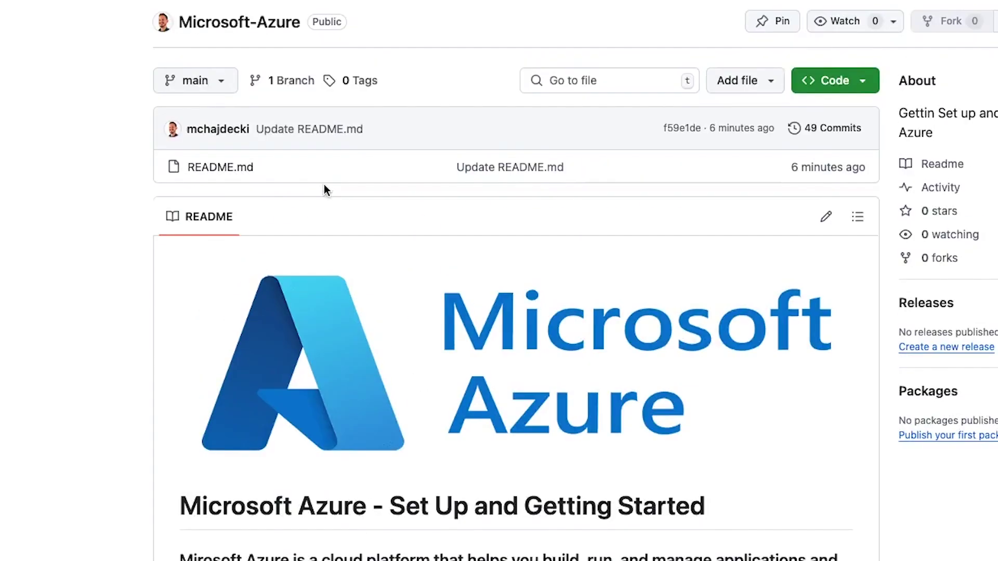
scroll(324, 185, down, 5)
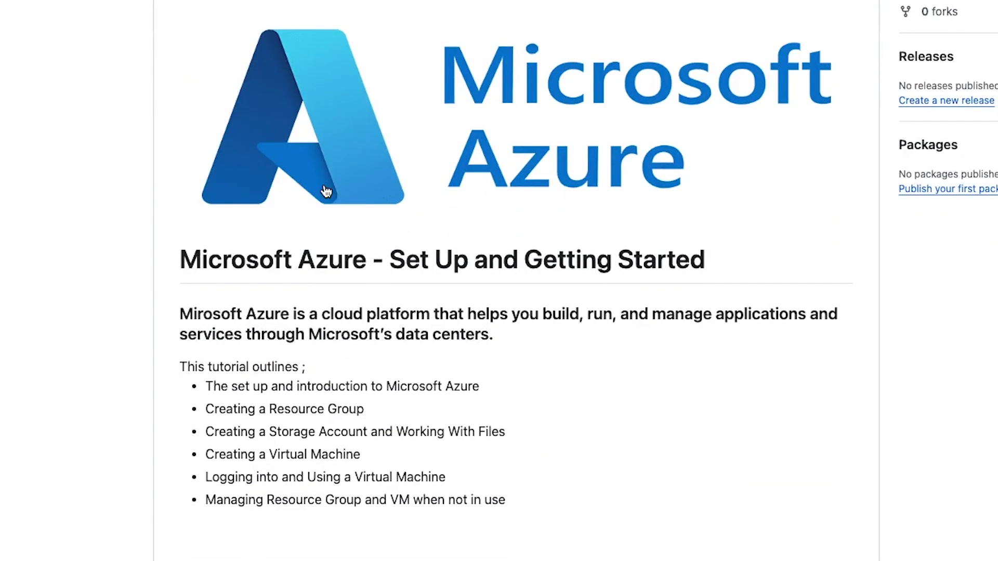